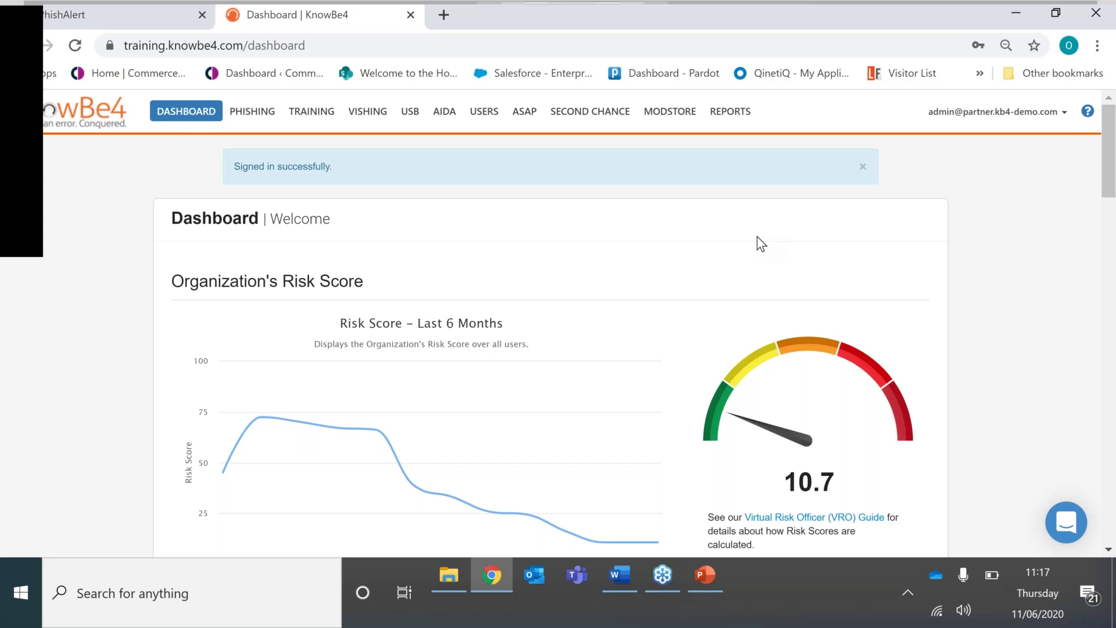
Open the user management area and view its Active Directory sync reports.
{"action": "scroll", "coordinate": [757, 236], "scroll_direction": "down", "scroll_amount": 1}
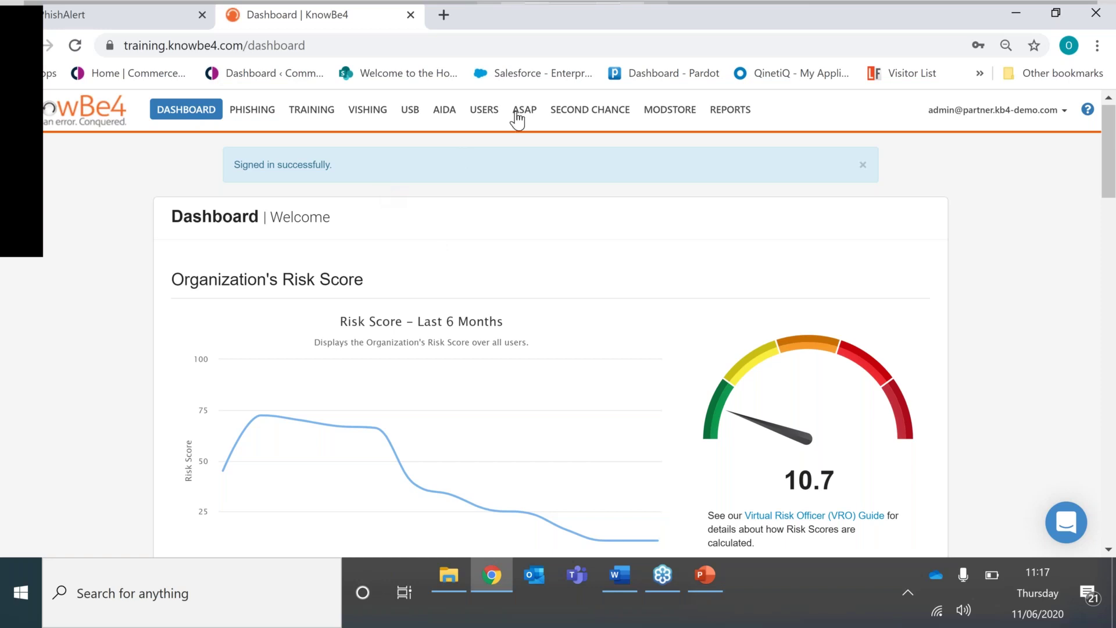
{"action": "left_click", "coordinate": [481, 116]}
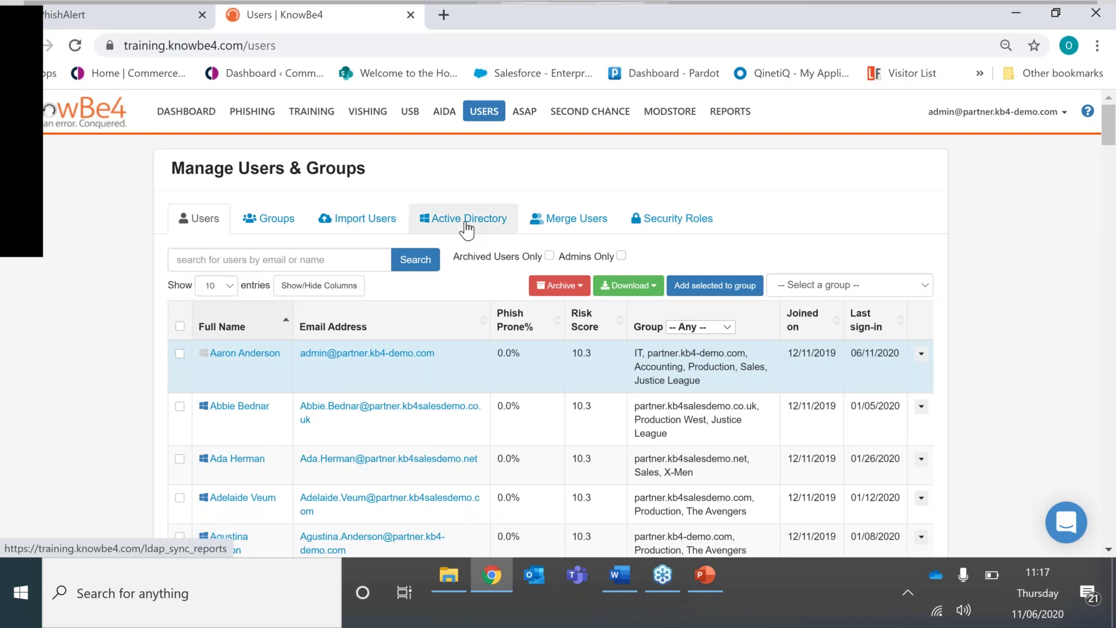
{"action": "left_click", "coordinate": [467, 230]}
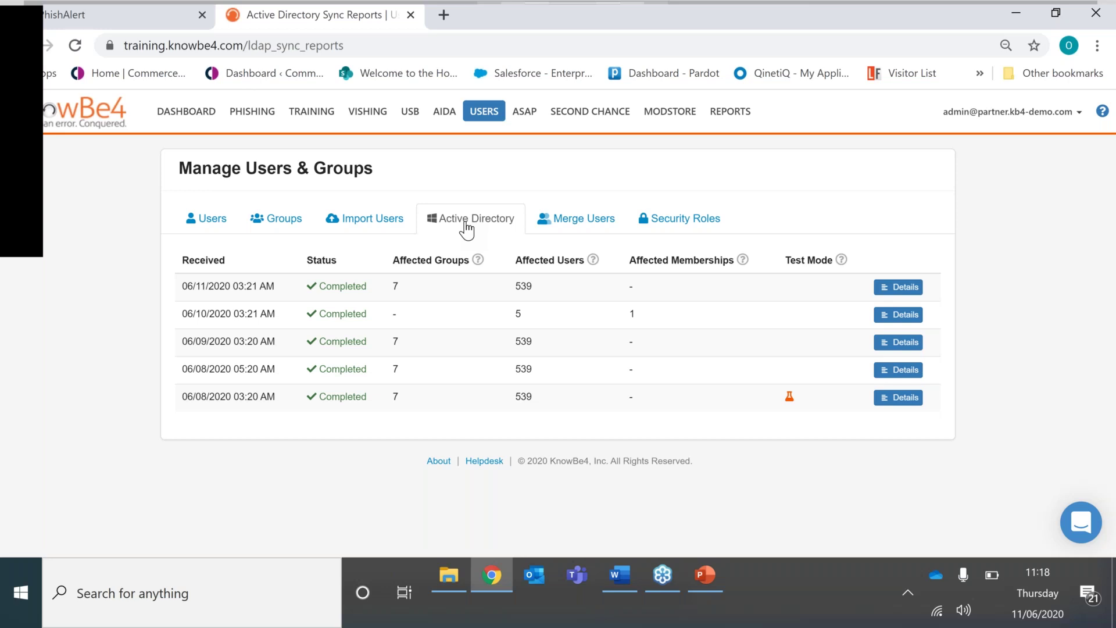
Open the user groups list and review the groups with their risk scores and member numbers.
{"action": "left_click", "coordinate": [292, 232]}
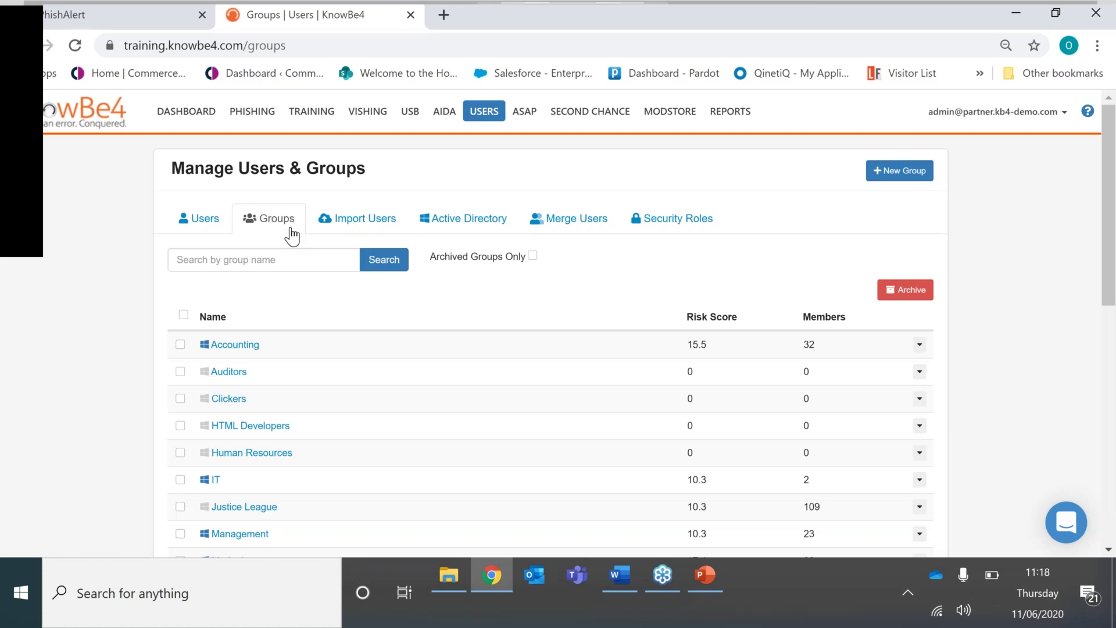
{"action": "scroll", "coordinate": [292, 235], "scroll_direction": "down", "scroll_amount": 2}
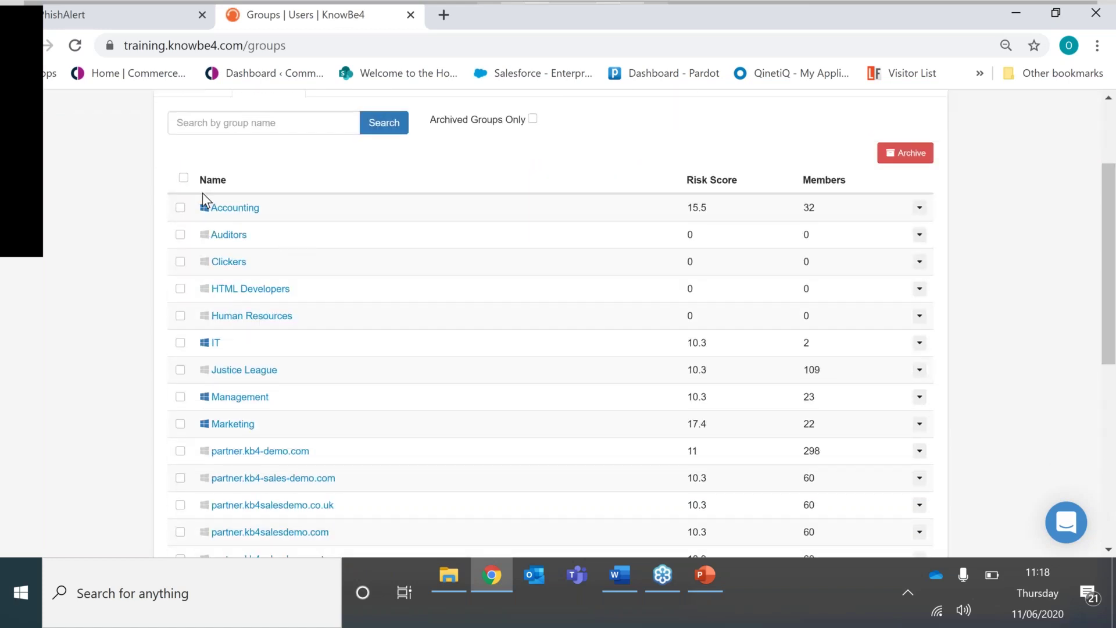
{"action": "scroll", "coordinate": [324, 278], "scroll_direction": "down", "scroll_amount": 2}
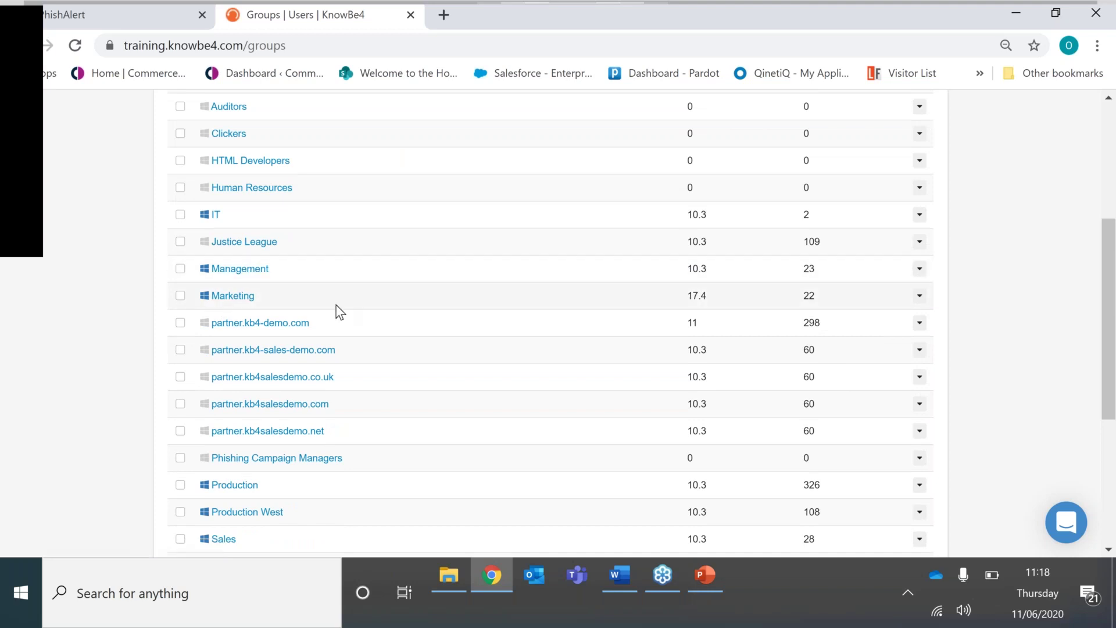
{"action": "scroll", "coordinate": [340, 312], "scroll_direction": "down", "scroll_amount": 2}
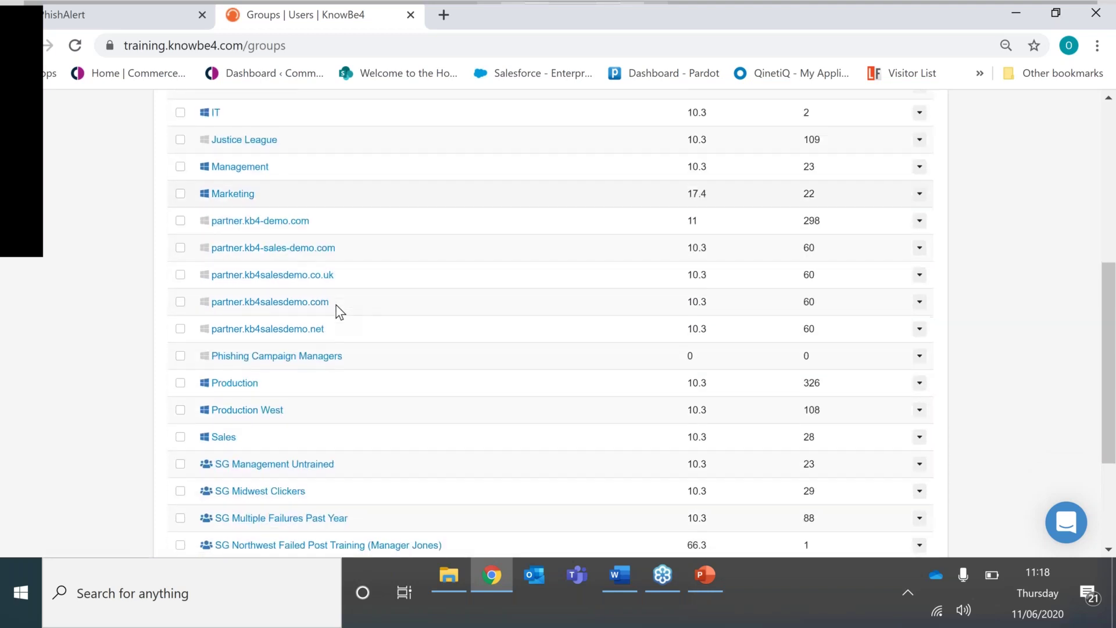
{"action": "scroll", "coordinate": [341, 312], "scroll_direction": "up", "scroll_amount": 5}
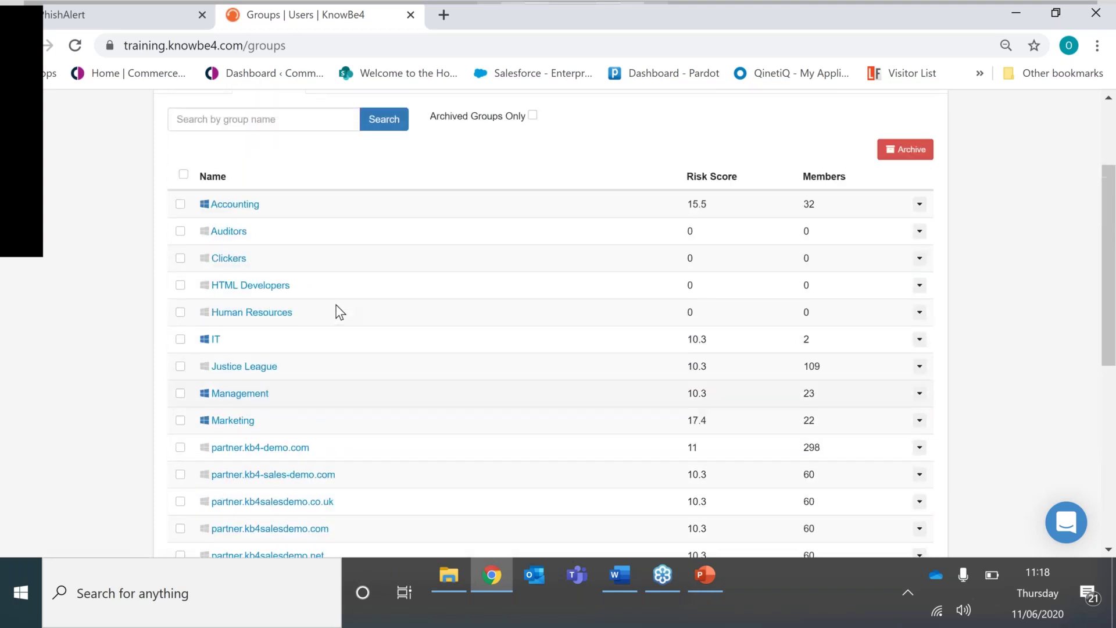
{"action": "scroll", "coordinate": [341, 312], "scroll_direction": "up", "scroll_amount": 1}
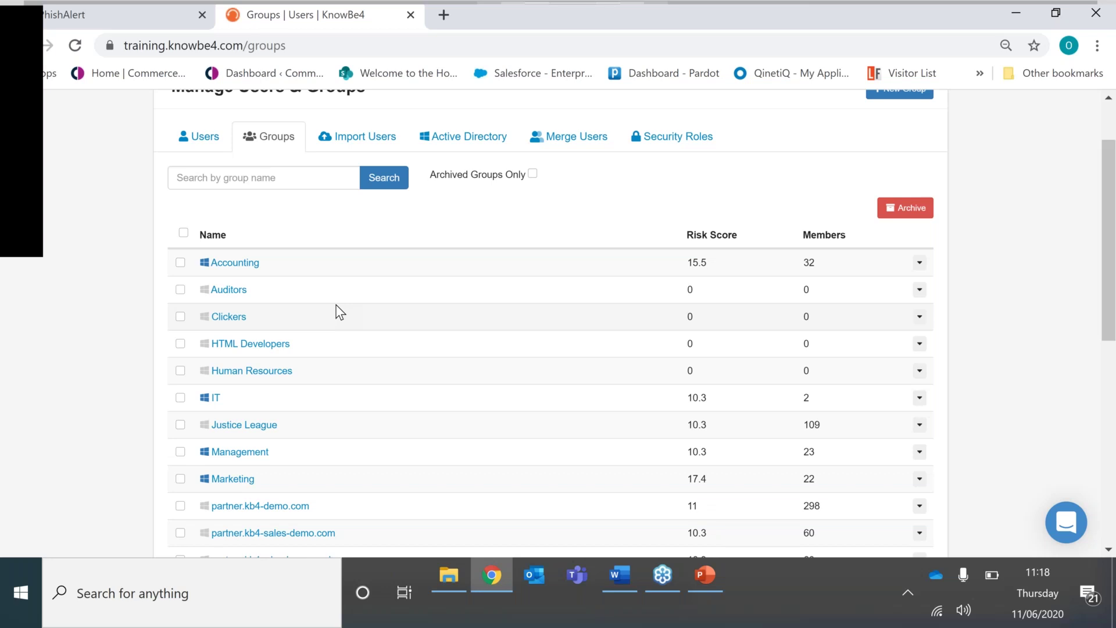
Search the users list for an employee by first name and open that employee's details page.
{"action": "left_click", "coordinate": [194, 149]}
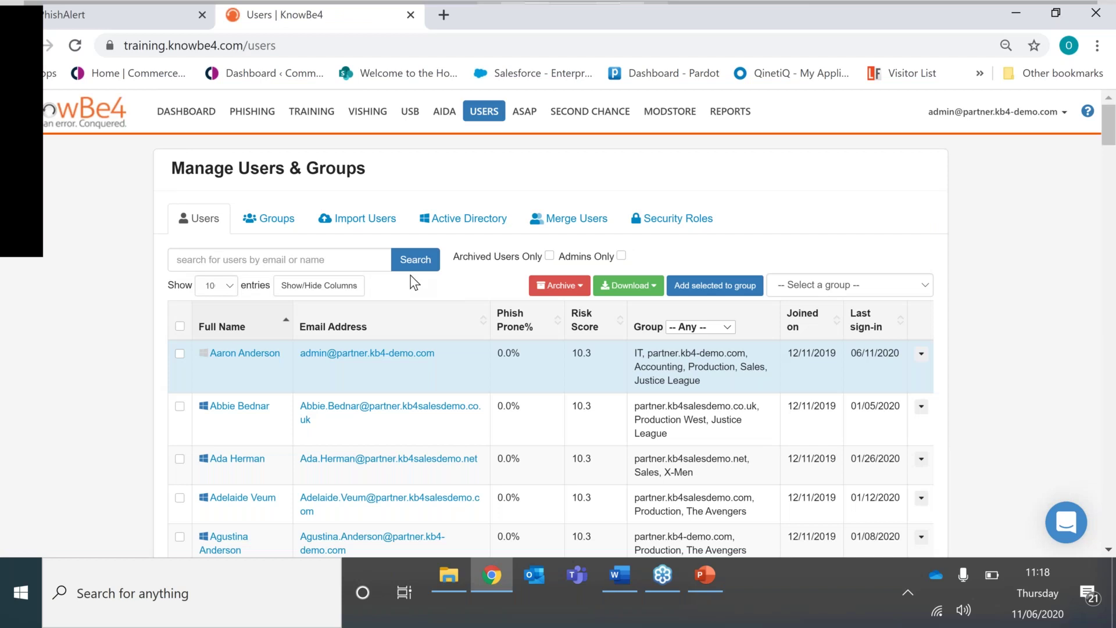
{"action": "left_click", "coordinate": [295, 259]}
{"action": "type", "text": "fritz"}
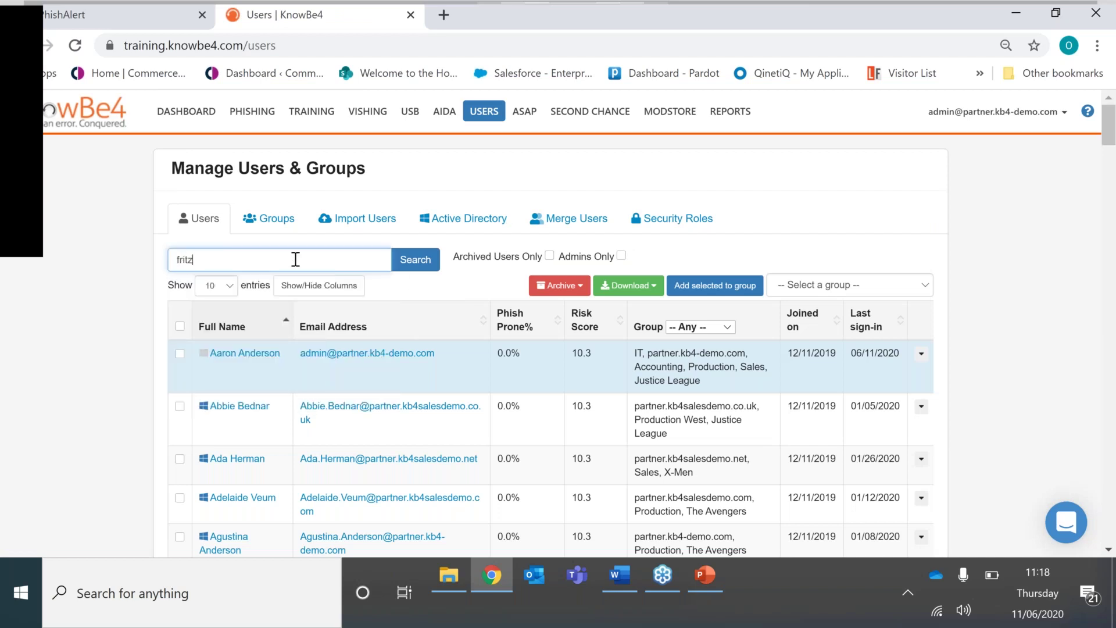
{"action": "left_click", "coordinate": [225, 362]}
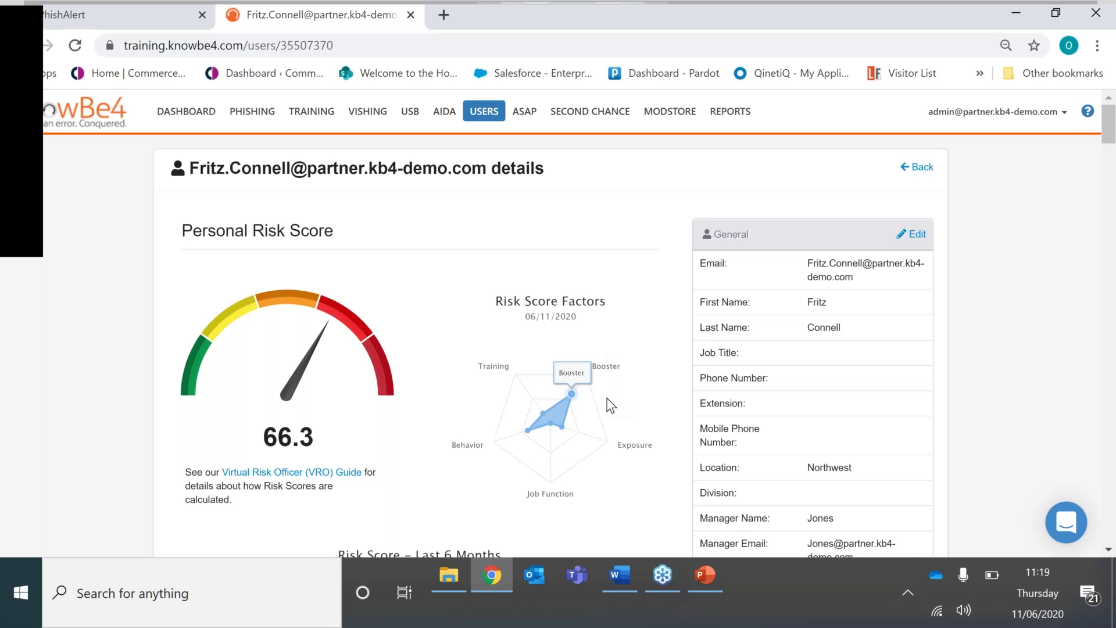
Examine the employee's six-month risk score, phish-prone results and training campaign records.
{"action": "scroll", "coordinate": [607, 399], "scroll_direction": "down", "scroll_amount": 5}
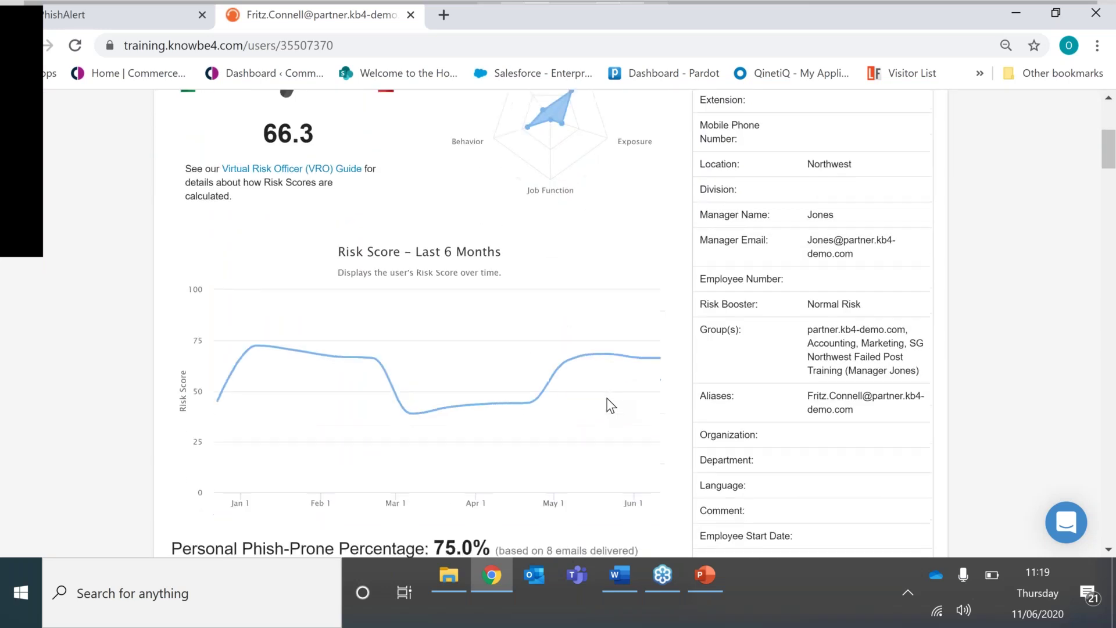
{"action": "scroll", "coordinate": [608, 399], "scroll_direction": "down", "scroll_amount": 5}
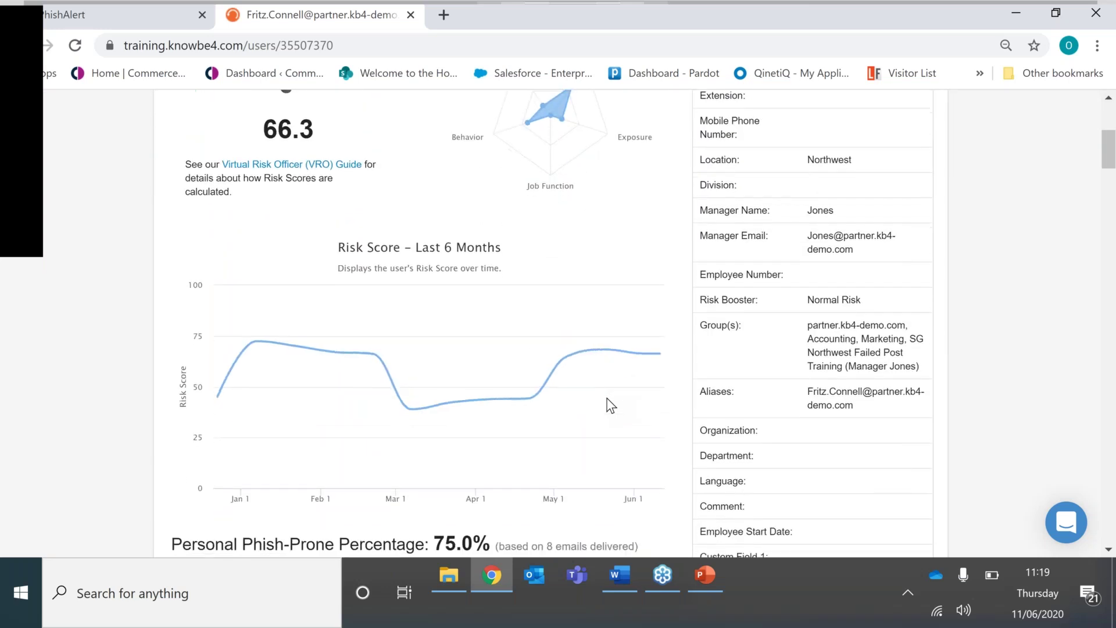
{"action": "scroll", "coordinate": [246, 305], "scroll_direction": "down", "scroll_amount": 1}
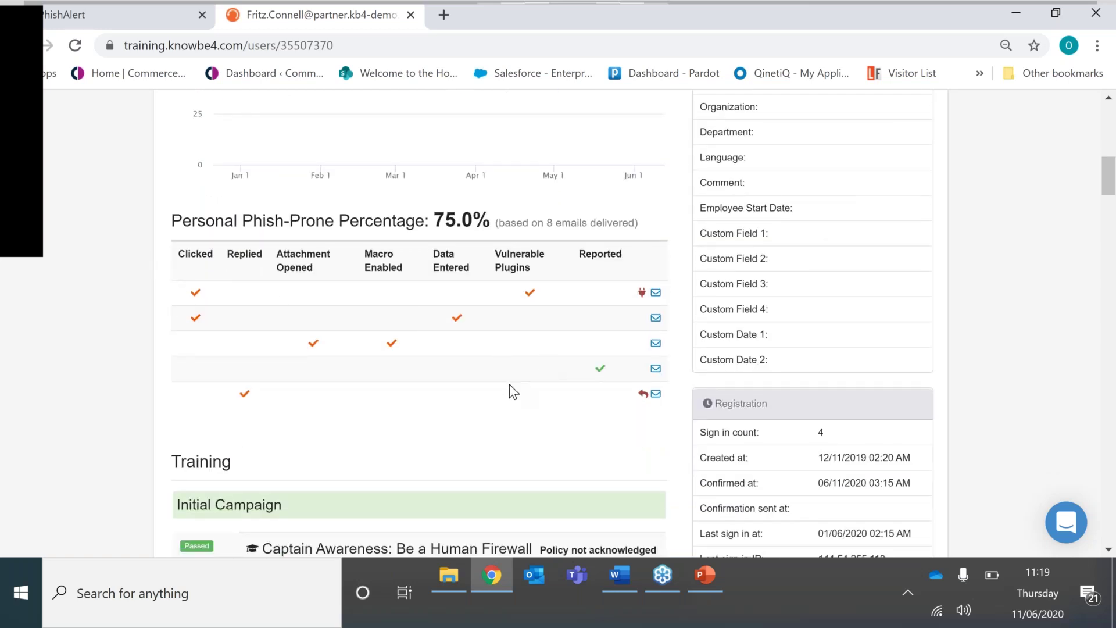
{"action": "scroll", "coordinate": [509, 384], "scroll_direction": "down", "scroll_amount": 5}
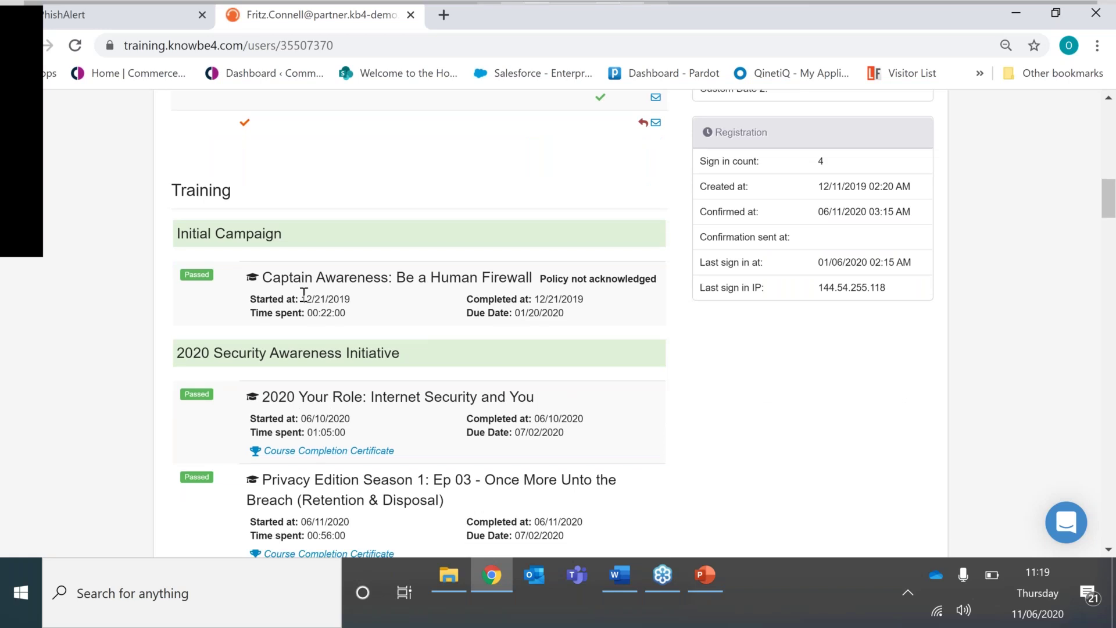
{"action": "scroll", "coordinate": [304, 292], "scroll_direction": "down", "scroll_amount": 3}
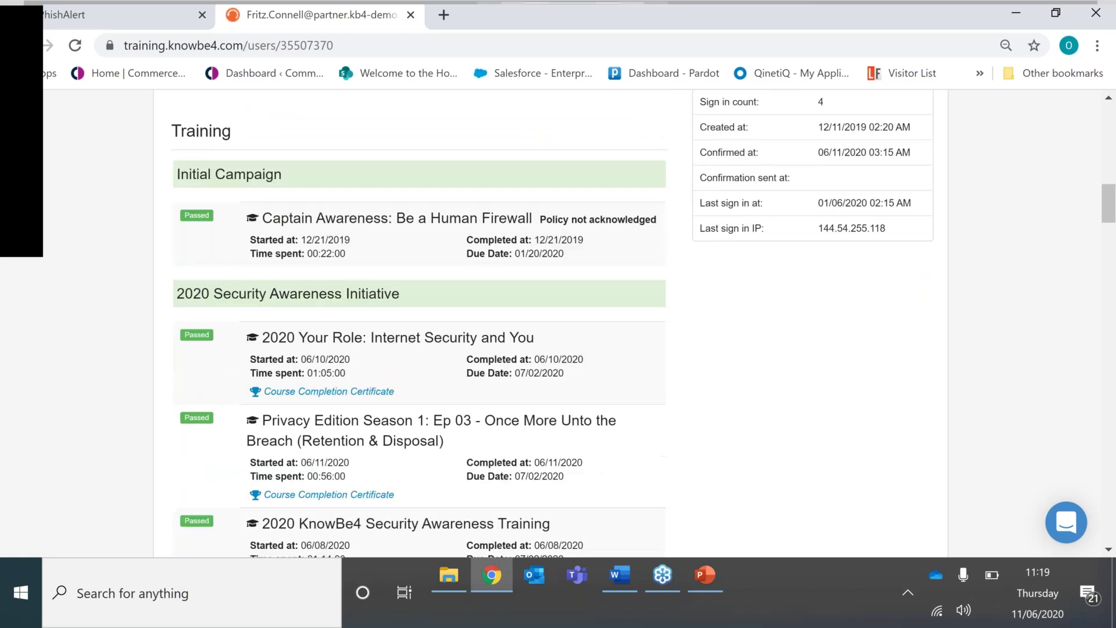
{"action": "scroll", "coordinate": [510, 326], "scroll_direction": "down", "scroll_amount": 10}
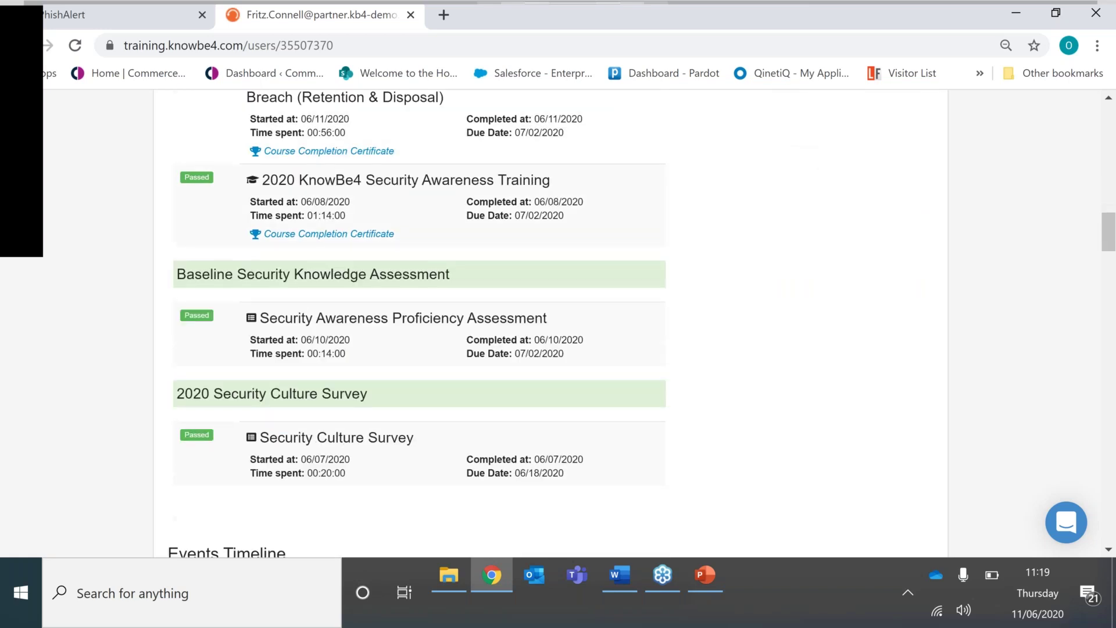
Read through the employee's events timeline from June 2020 back to the spring phishing tests, and return to the profile's start.
{"action": "scroll", "coordinate": [558, 326], "scroll_direction": "down", "scroll_amount": 5}
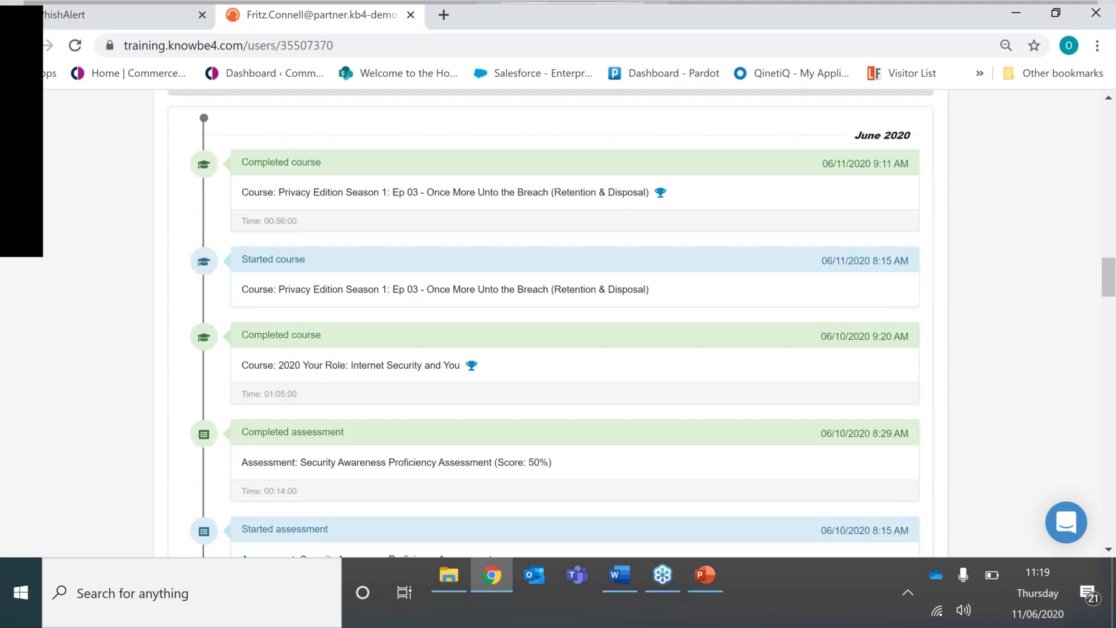
{"action": "scroll", "coordinate": [558, 326], "scroll_direction": "down", "scroll_amount": 9}
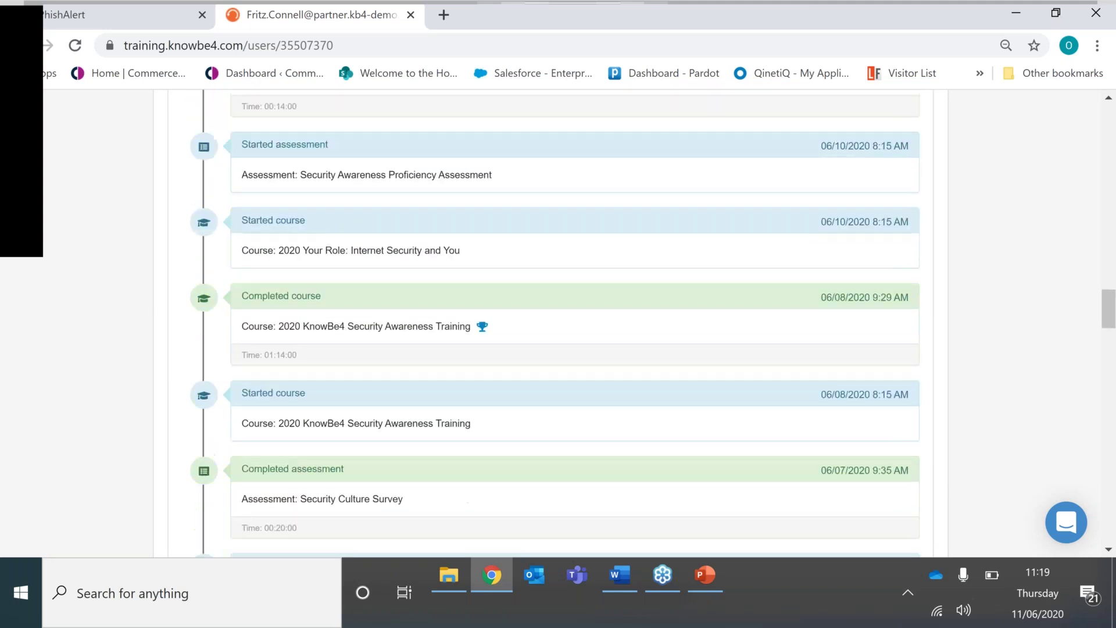
{"action": "scroll", "coordinate": [558, 326], "scroll_direction": "down", "scroll_amount": 5}
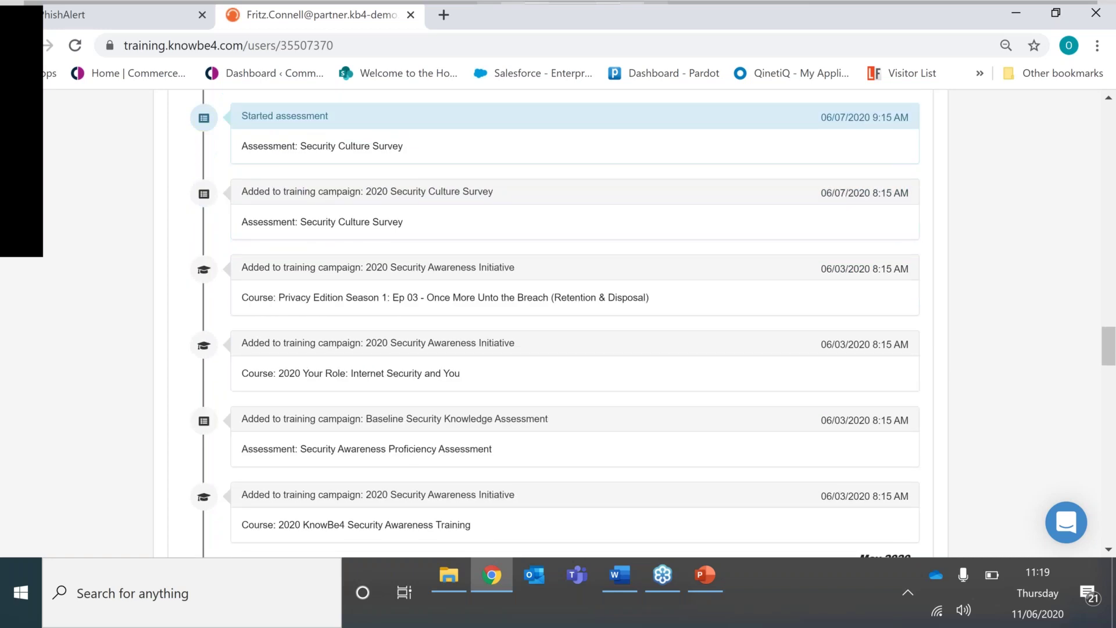
{"action": "scroll", "coordinate": [558, 326], "scroll_direction": "down", "scroll_amount": 5}
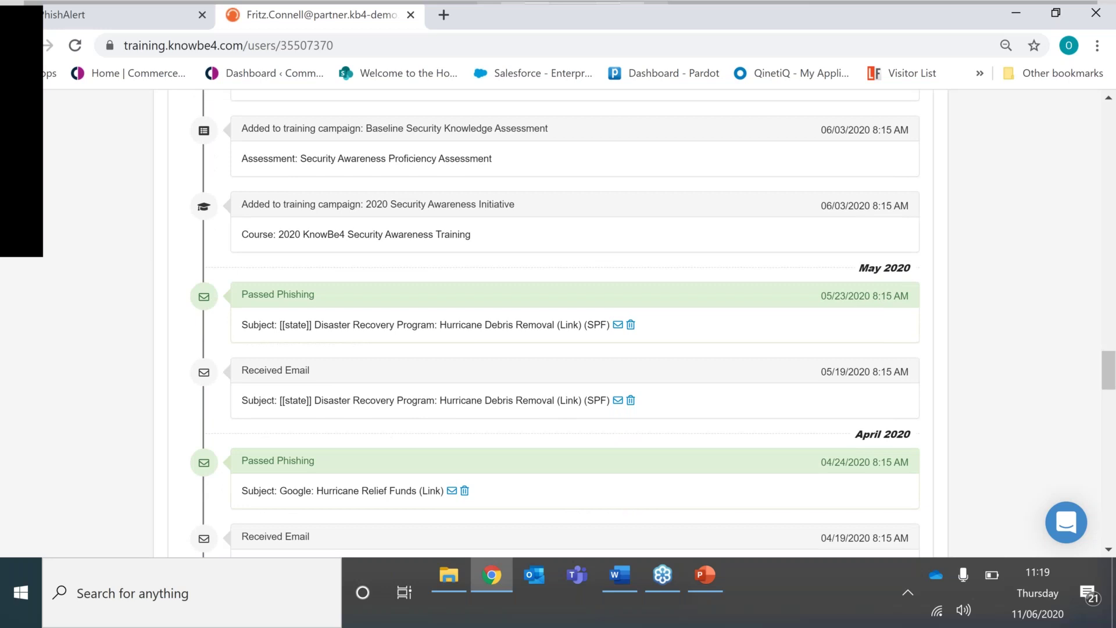
{"action": "scroll", "coordinate": [559, 325], "scroll_direction": "down", "scroll_amount": 1}
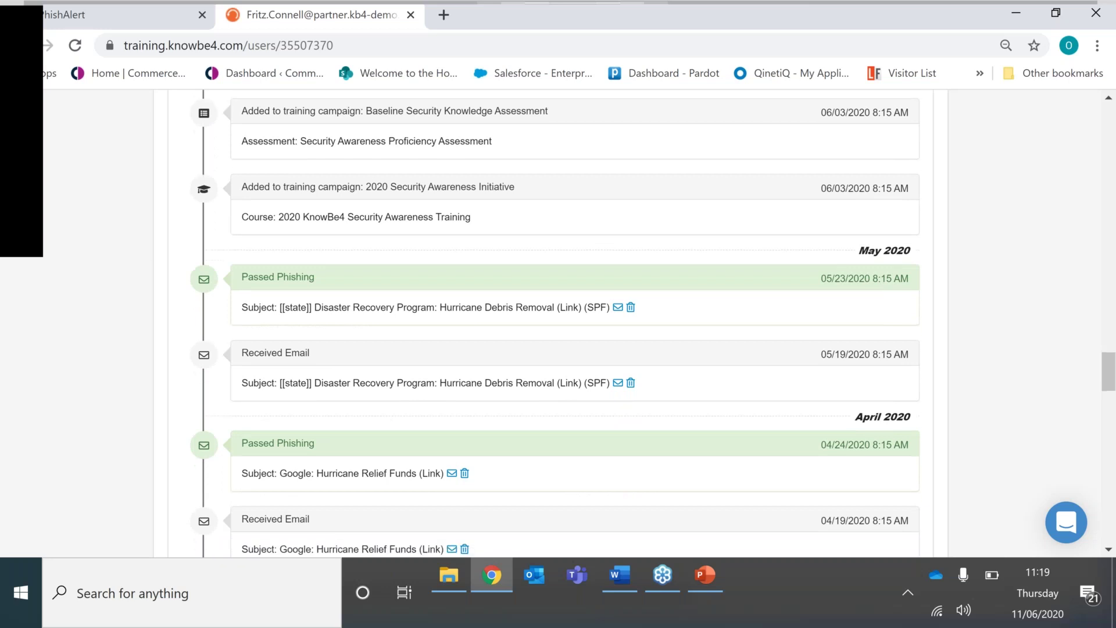
{"action": "scroll", "coordinate": [558, 326], "scroll_direction": "down", "scroll_amount": 2}
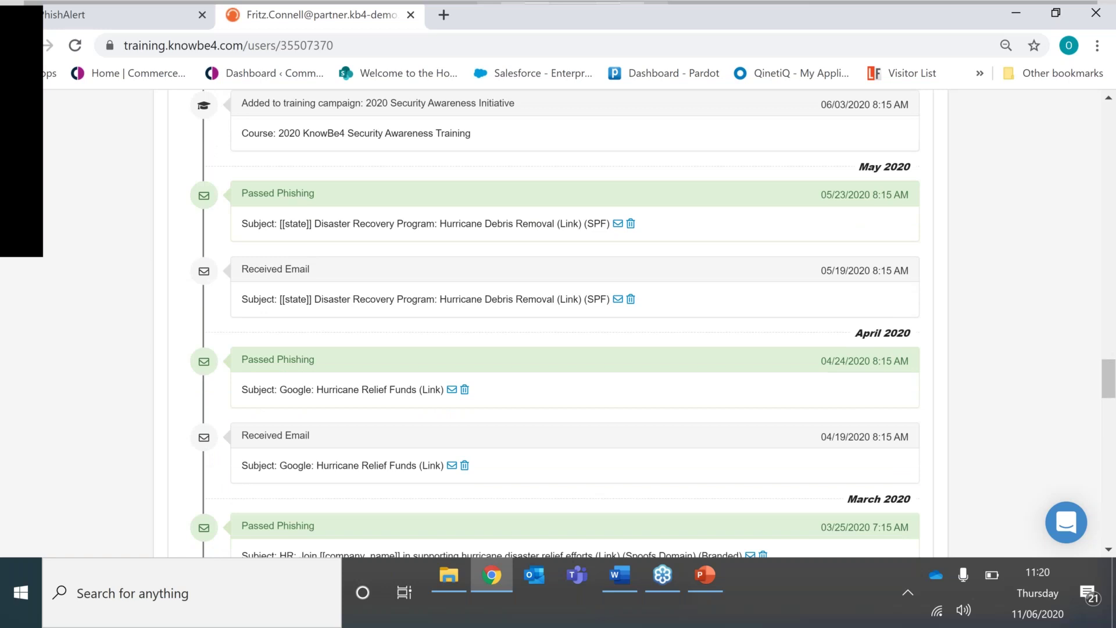
{"action": "scroll", "coordinate": [555, 323], "scroll_direction": "up", "scroll_amount": 8}
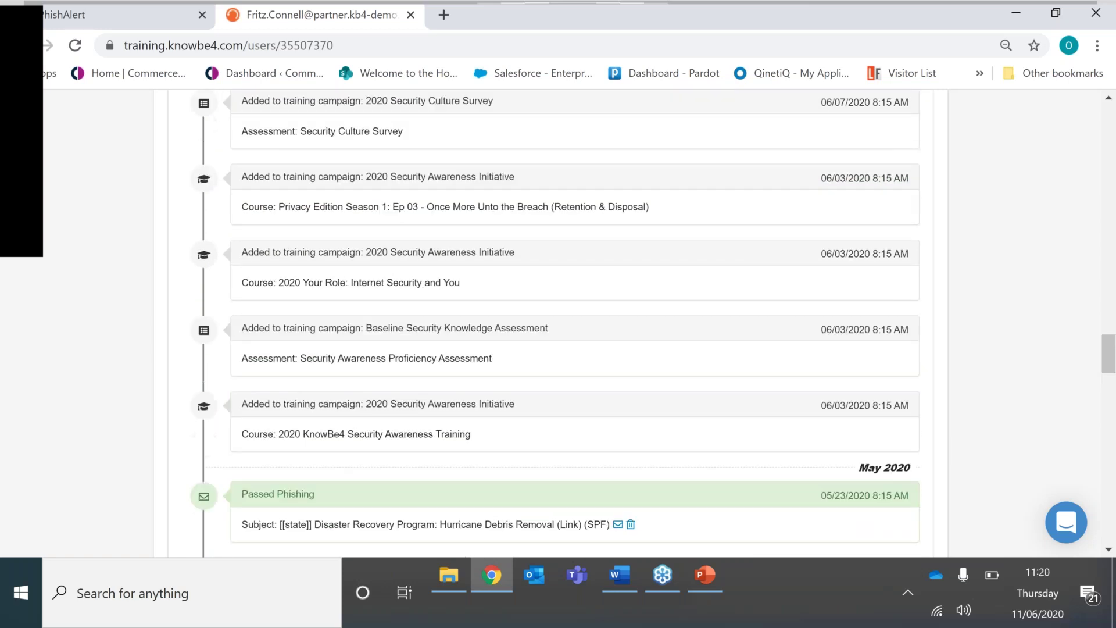
{"action": "scroll", "coordinate": [556, 323], "scroll_direction": "up", "scroll_amount": 15}
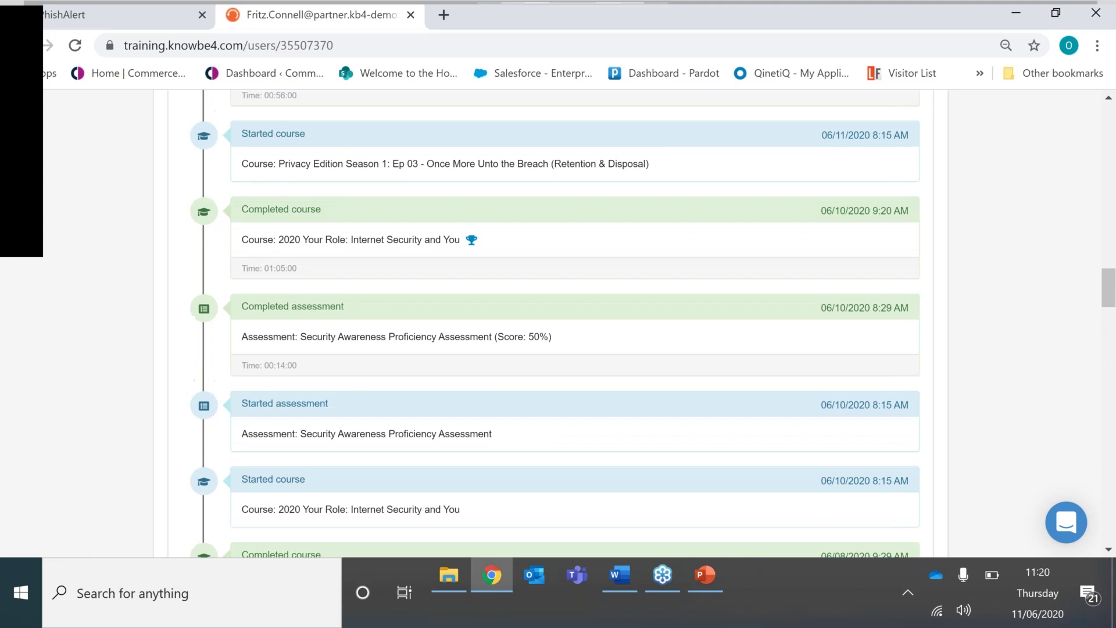
{"action": "scroll", "coordinate": [555, 323], "scroll_direction": "up", "scroll_amount": 18}
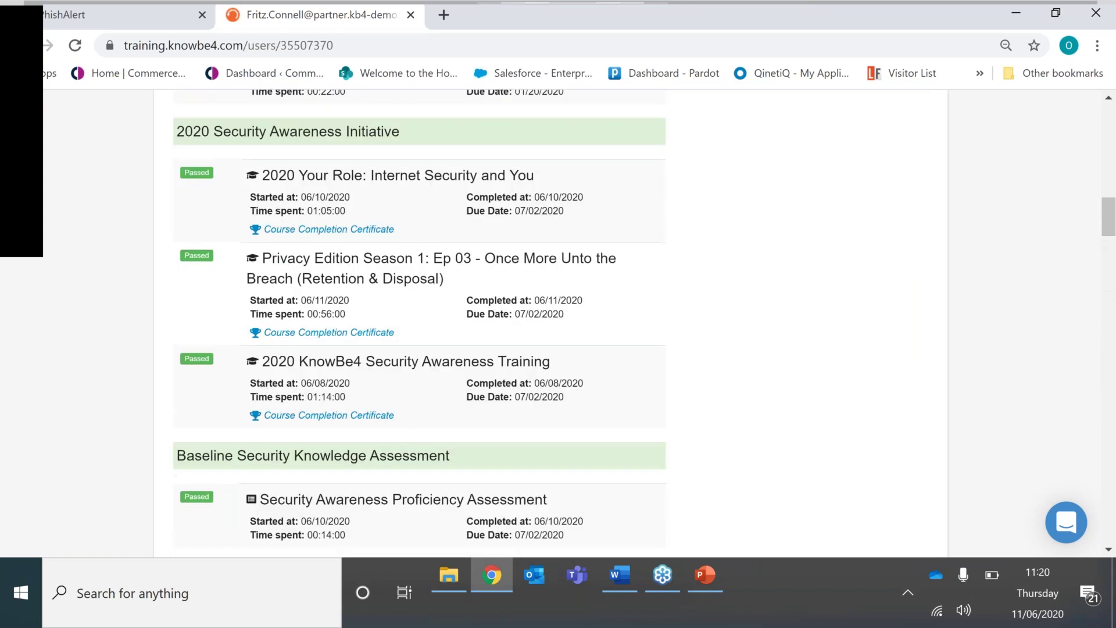
{"action": "scroll", "coordinate": [555, 324], "scroll_direction": "up", "scroll_amount": 12}
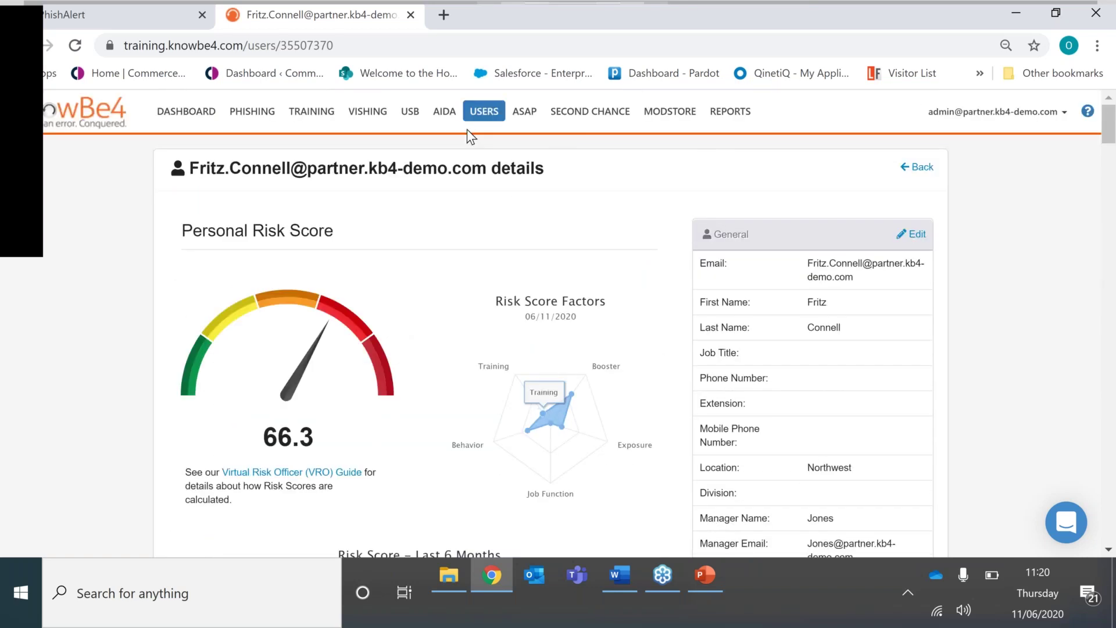
Open the ModStore, view the available content types without filtering, and look over the recommended training content.
{"action": "left_click", "coordinate": [679, 114]}
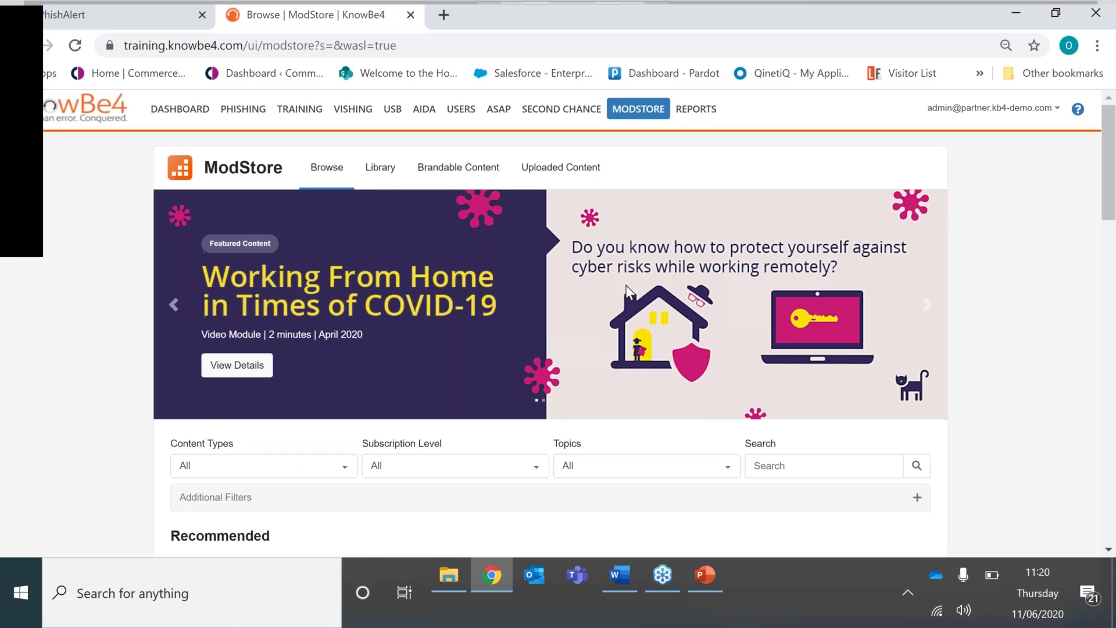
{"action": "scroll", "coordinate": [627, 289], "scroll_direction": "down", "scroll_amount": 1}
{"action": "scroll", "coordinate": [627, 289], "scroll_direction": "down", "scroll_amount": 2}
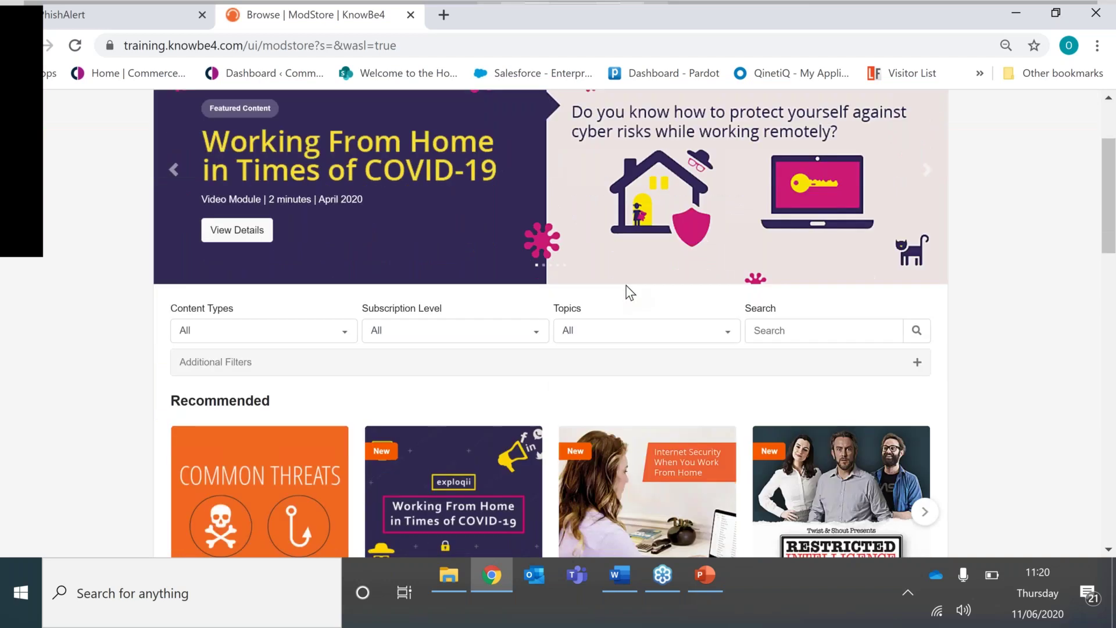
{"action": "scroll", "coordinate": [627, 291], "scroll_direction": "down", "scroll_amount": 1}
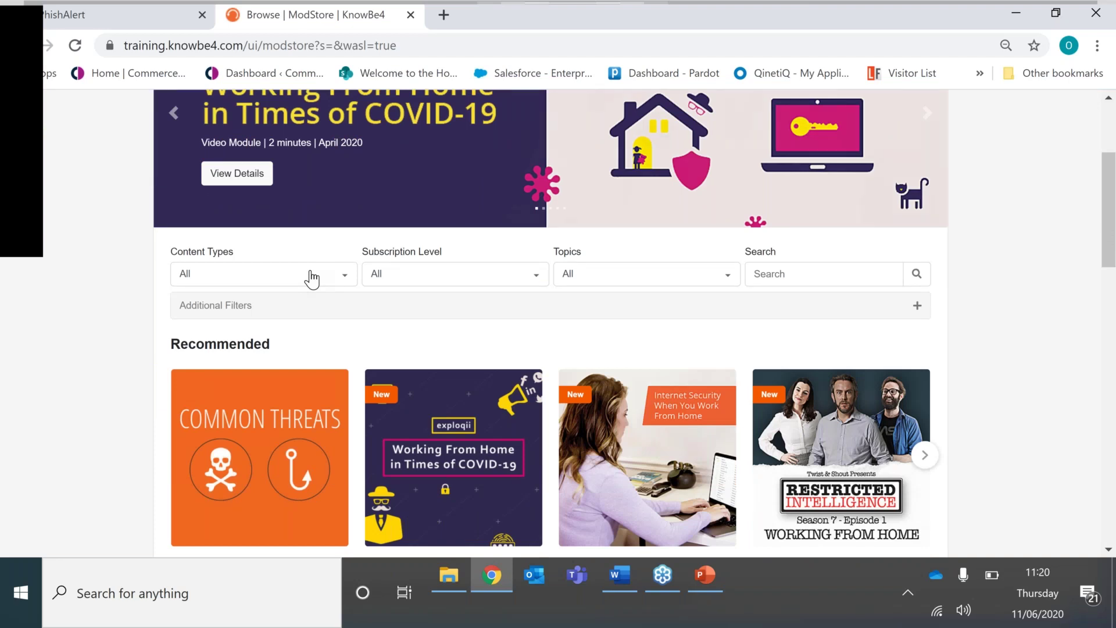
{"action": "left_click", "coordinate": [312, 278]}
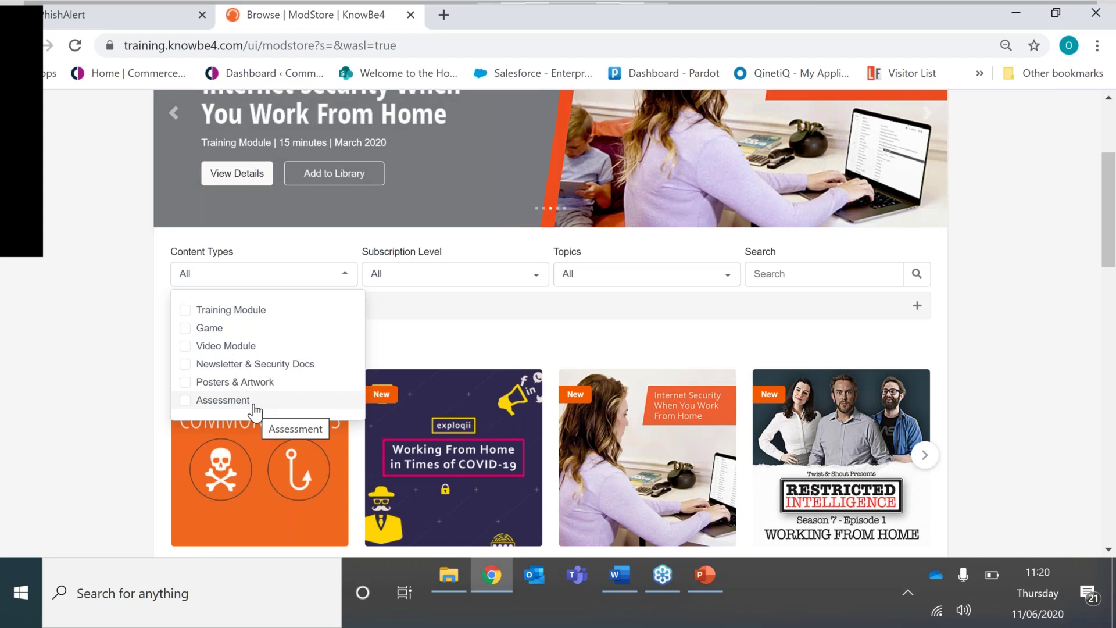
{"action": "left_click", "coordinate": [550, 334]}
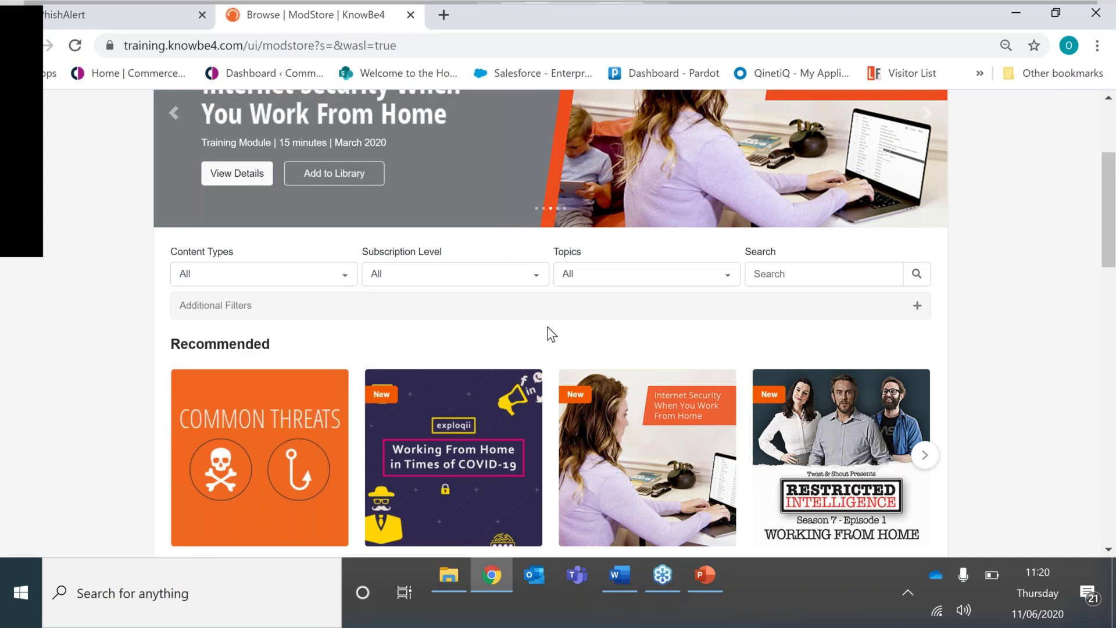
{"action": "scroll", "coordinate": [551, 334], "scroll_direction": "up", "scroll_amount": 1}
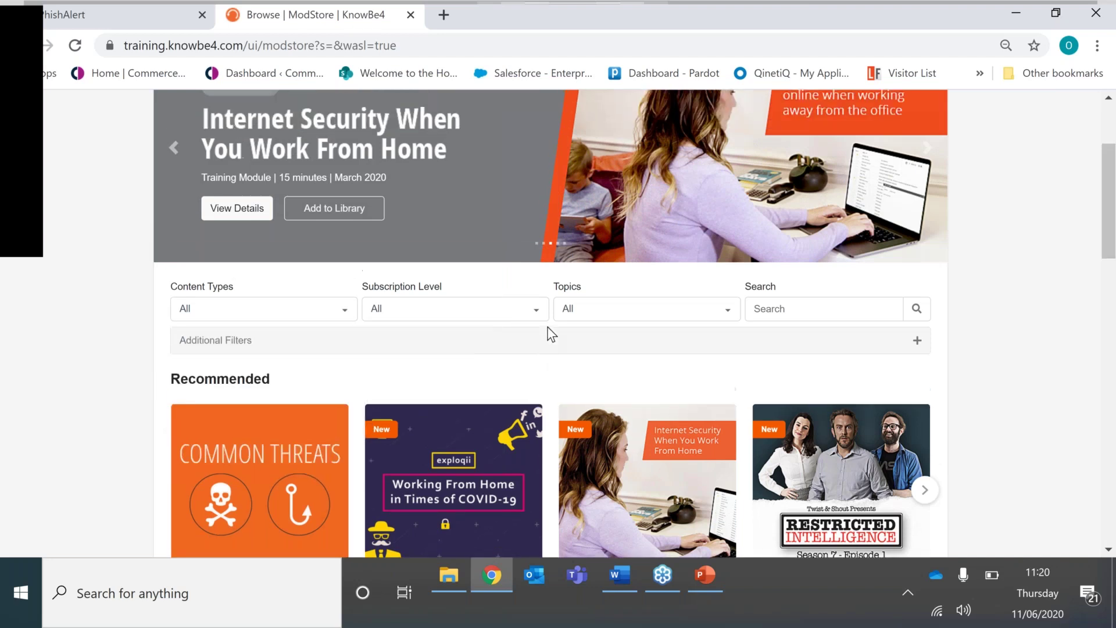
{"action": "scroll", "coordinate": [551, 334], "scroll_direction": "down", "scroll_amount": 3}
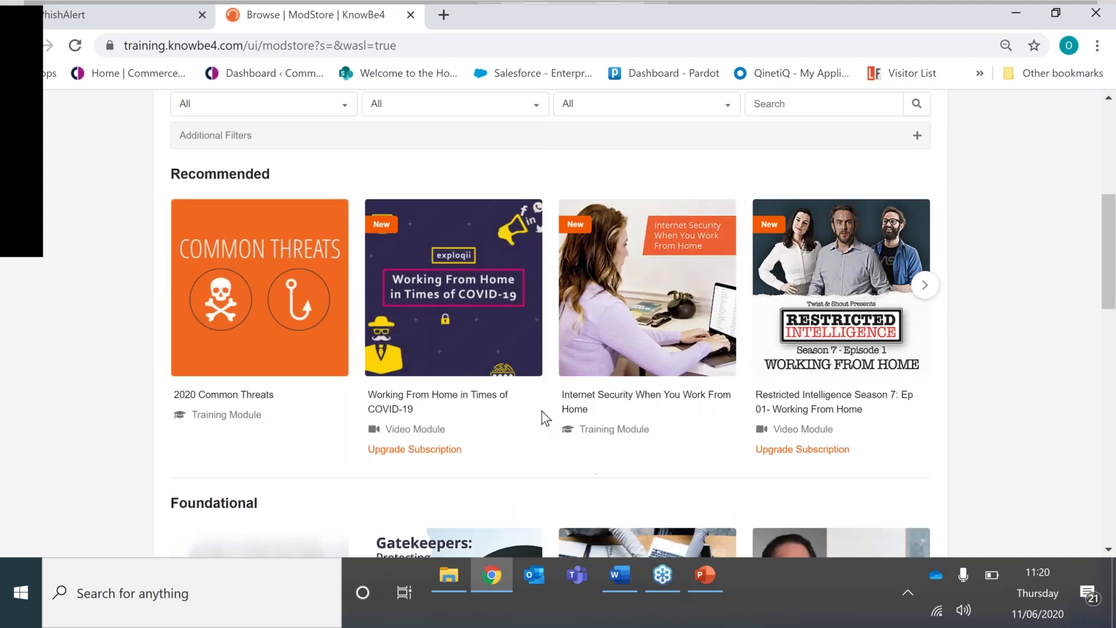
Look through the recommended training content and open the details of The Inside Man: Season 2 Ep 01 - A Different Tune (Mobile Devices).
{"action": "mouse_move", "coordinate": [668, 305]}
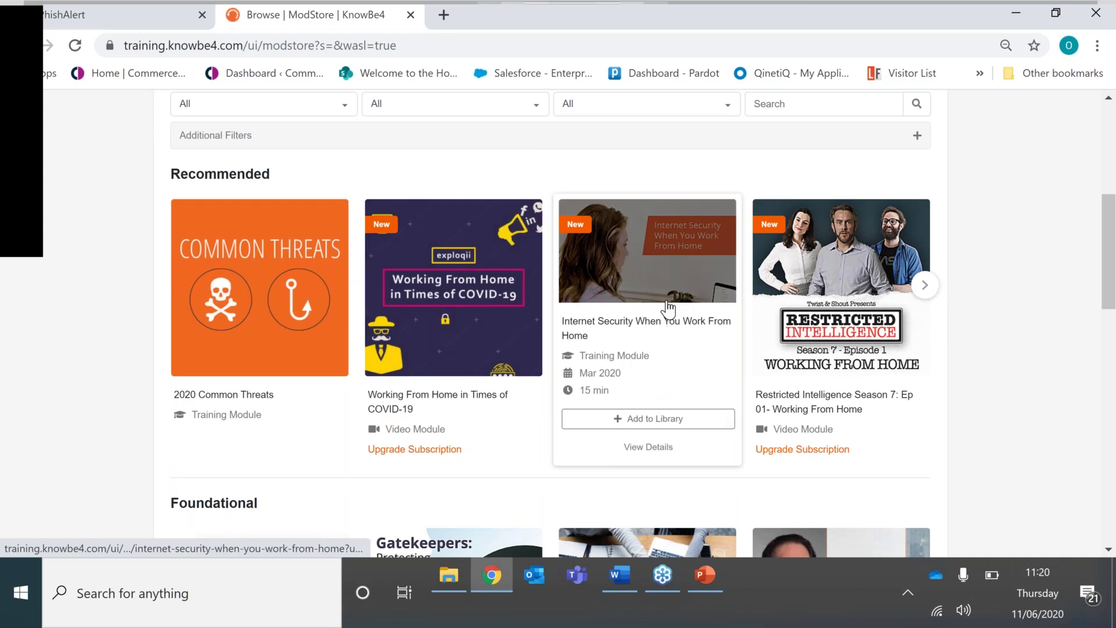
{"action": "mouse_move", "coordinate": [846, 288]}
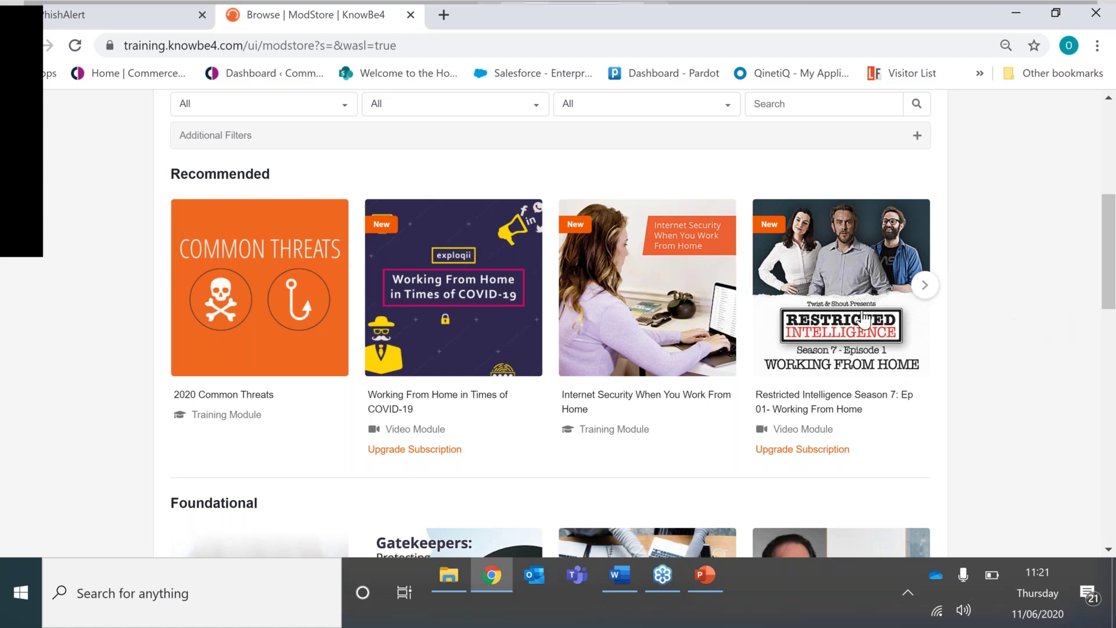
{"action": "mouse_move", "coordinate": [839, 315]}
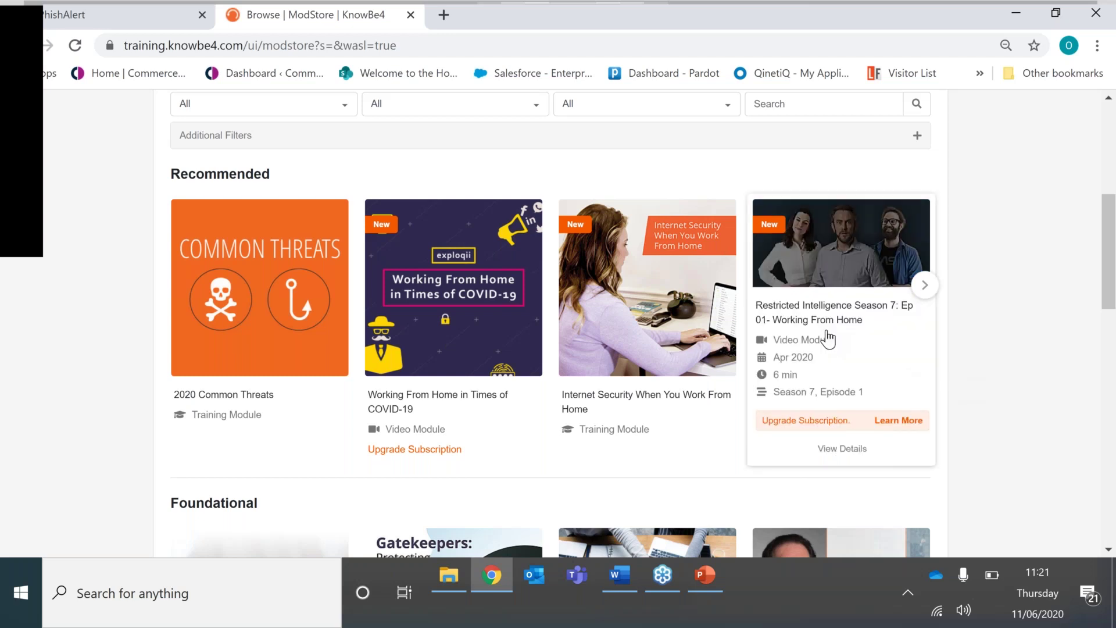
{"action": "left_click", "coordinate": [926, 286]}
{"action": "left_click", "coordinate": [926, 287]}
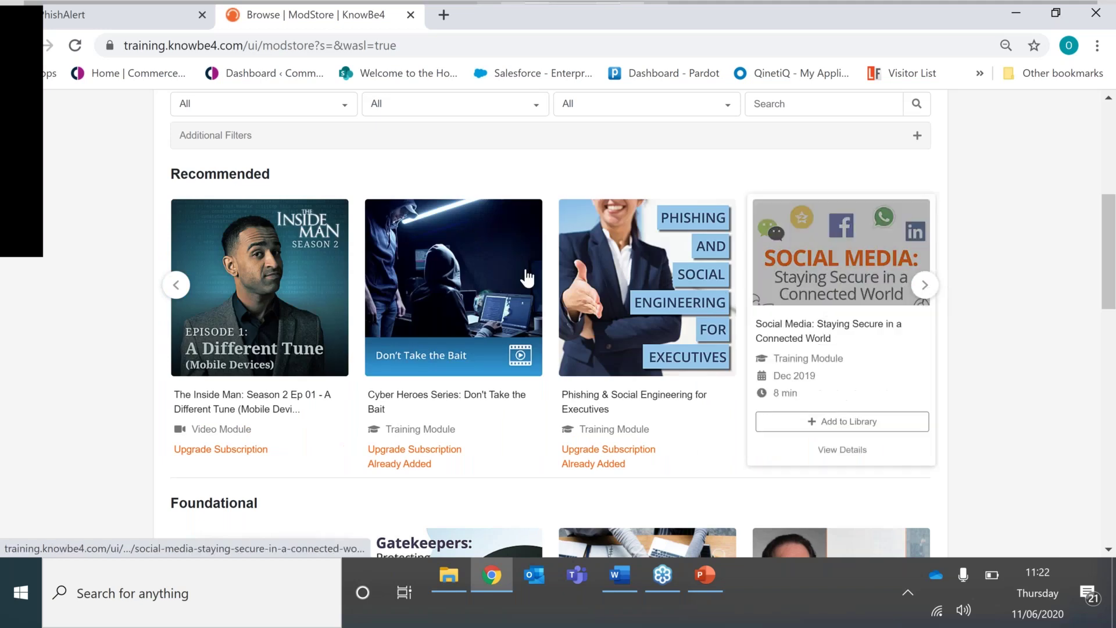
{"action": "left_click", "coordinate": [311, 252]}
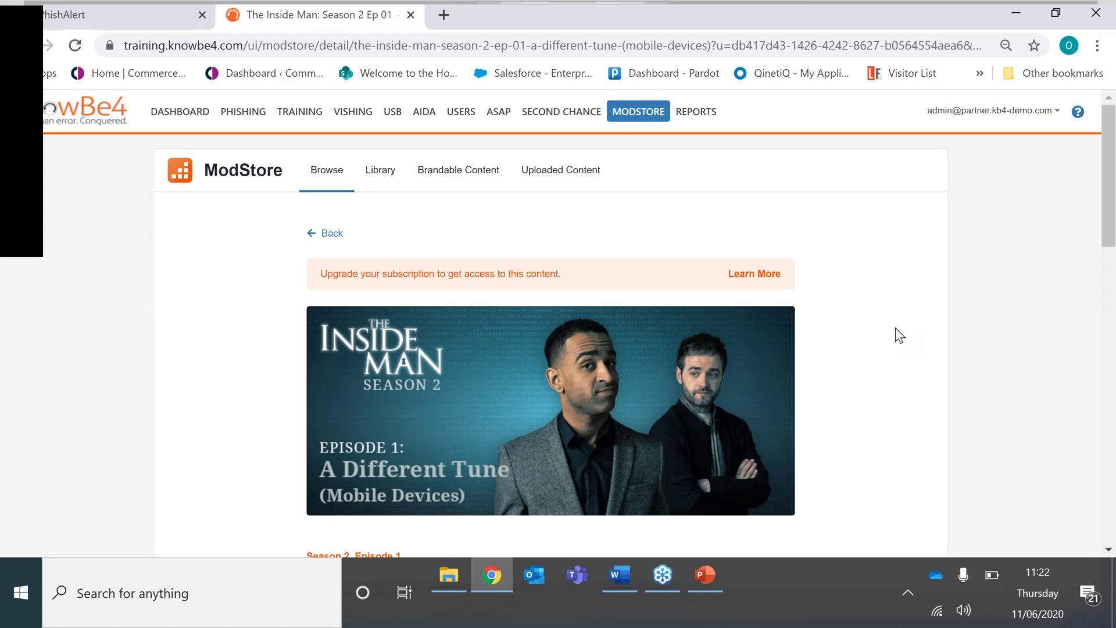
Read the Inside Man episode's description and page through its preview images.
{"action": "scroll", "coordinate": [896, 329], "scroll_direction": "down", "scroll_amount": 3}
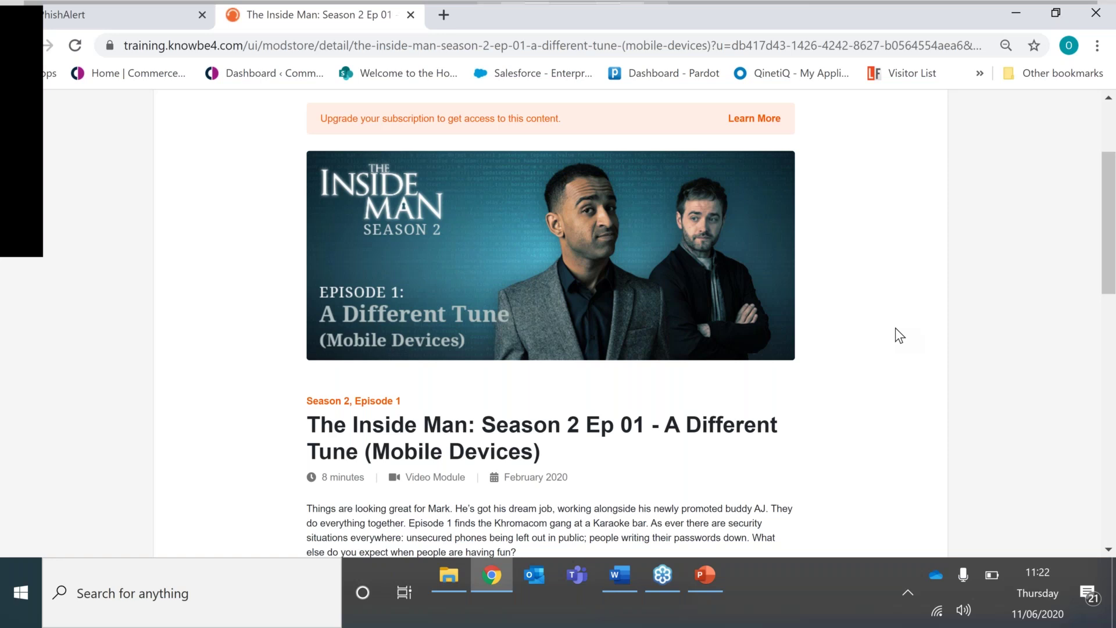
{"action": "scroll", "coordinate": [853, 343], "scroll_direction": "down", "scroll_amount": 7}
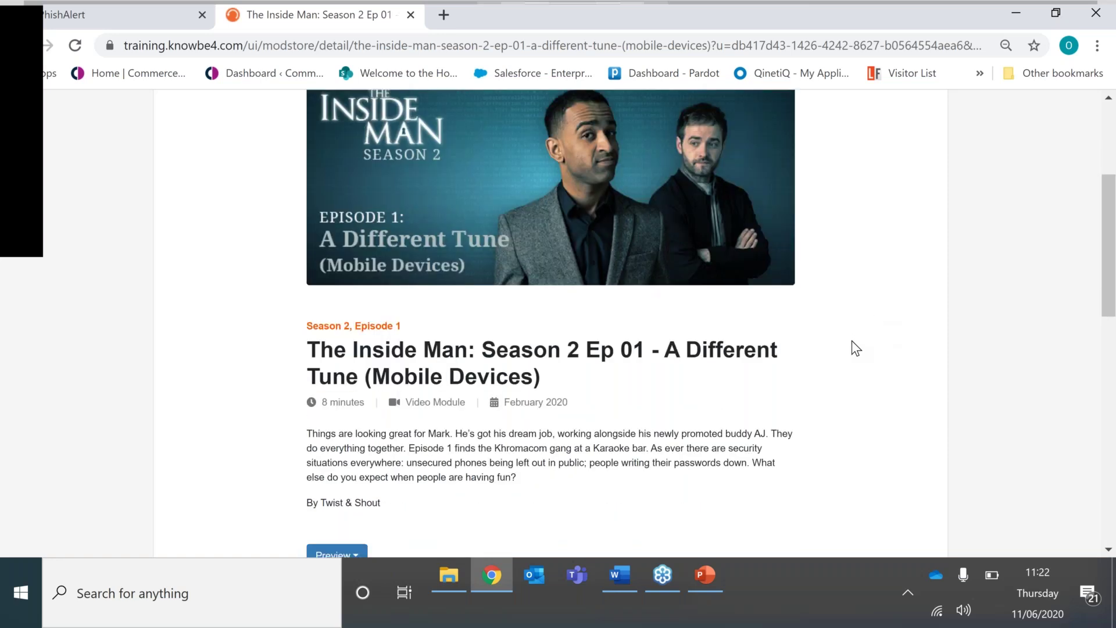
{"action": "scroll", "coordinate": [852, 348], "scroll_direction": "down", "scroll_amount": 2}
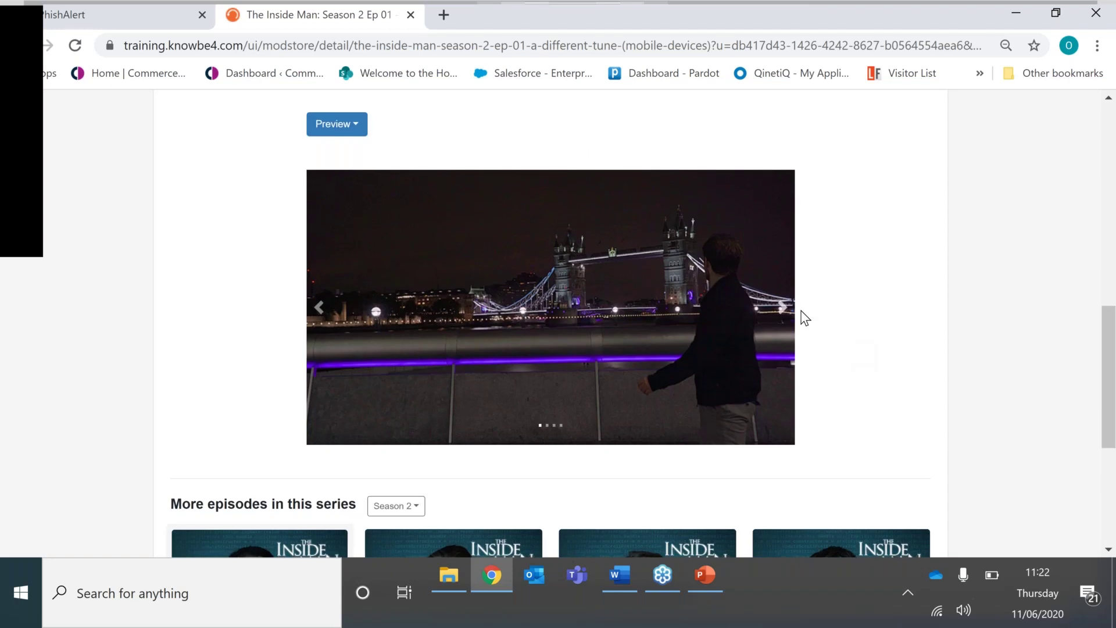
{"action": "left_click", "coordinate": [780, 318]}
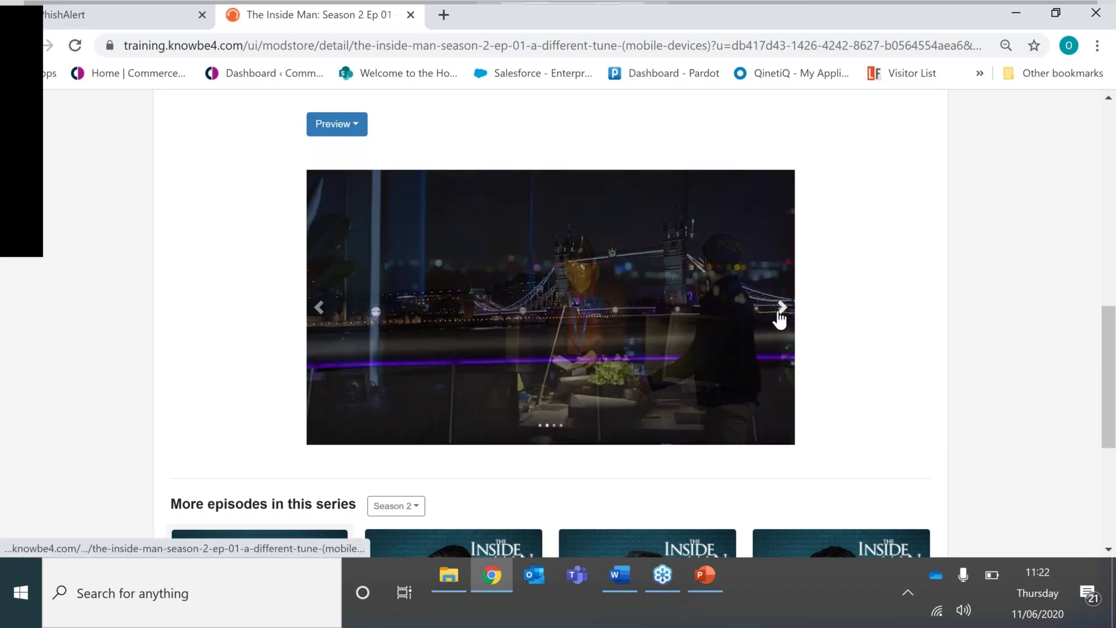
{"action": "left_click", "coordinate": [780, 319]}
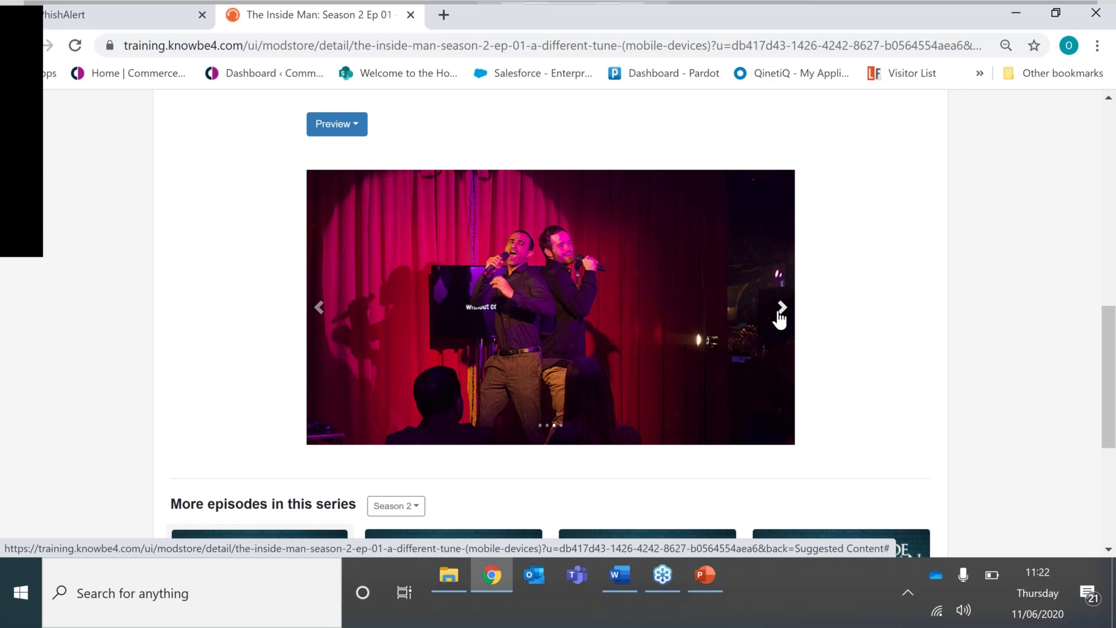
{"action": "left_click", "coordinate": [781, 319]}
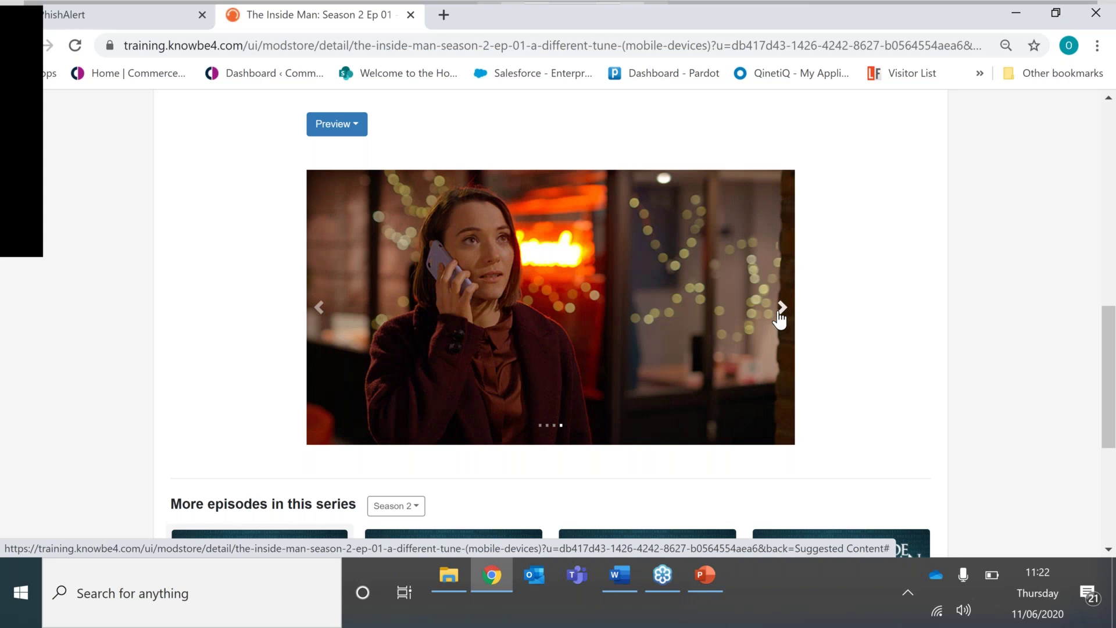
{"action": "left_click", "coordinate": [780, 319]}
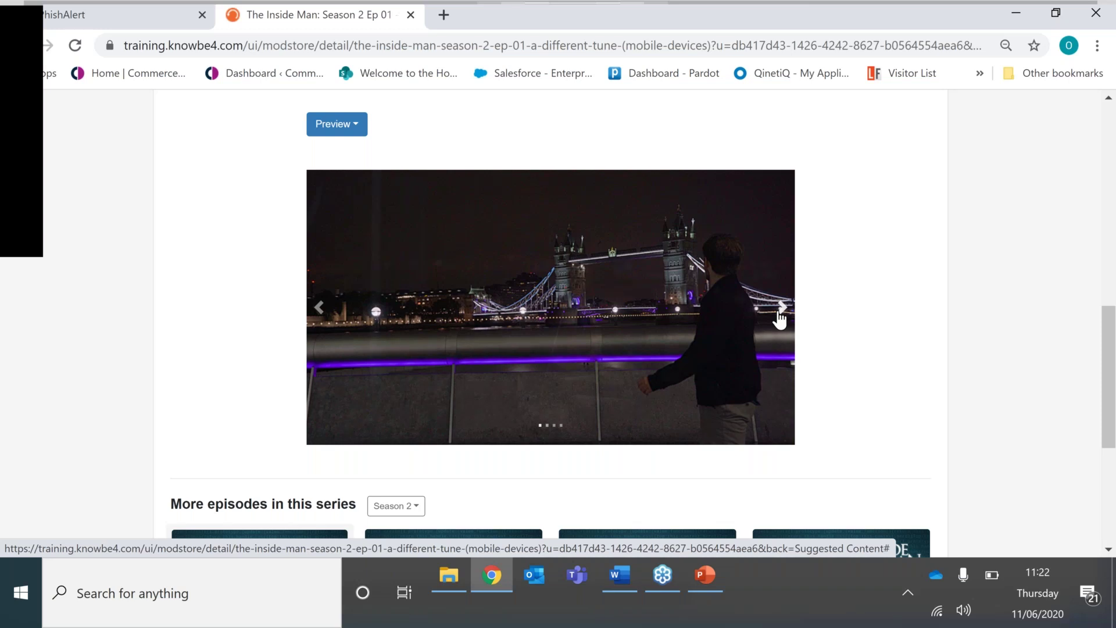
{"action": "left_click", "coordinate": [780, 319]}
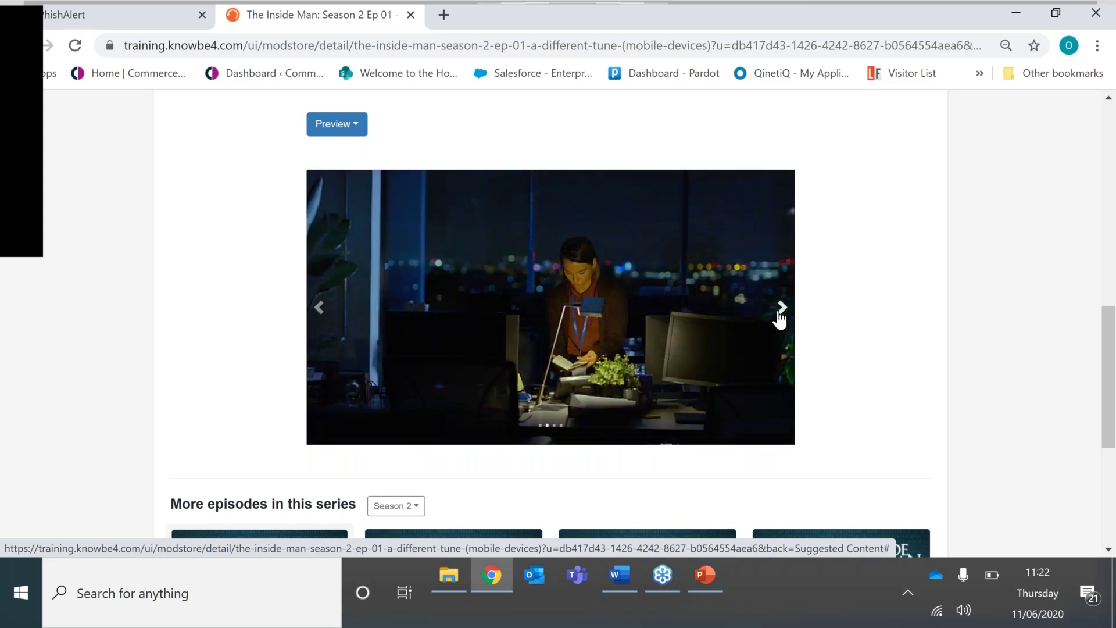
{"action": "left_click", "coordinate": [780, 318]}
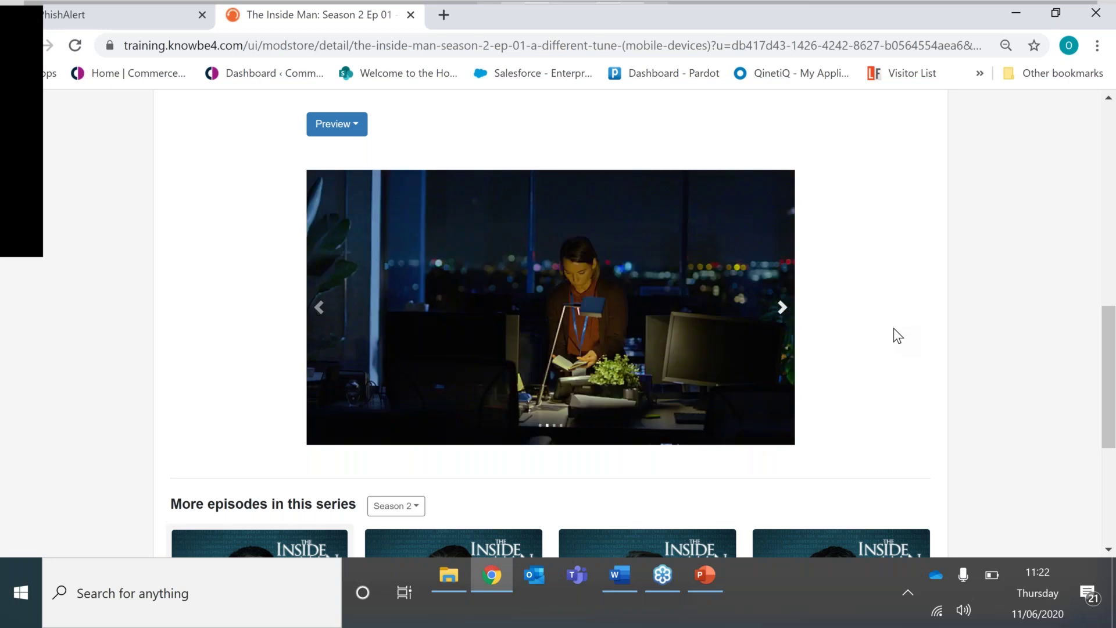
Return to the ModStore's browse page and look over the Recommended, Foundational and Monthly content sections.
{"action": "scroll", "coordinate": [895, 328], "scroll_direction": "down", "scroll_amount": 1}
{"action": "scroll", "coordinate": [894, 328], "scroll_direction": "up", "scroll_amount": 4}
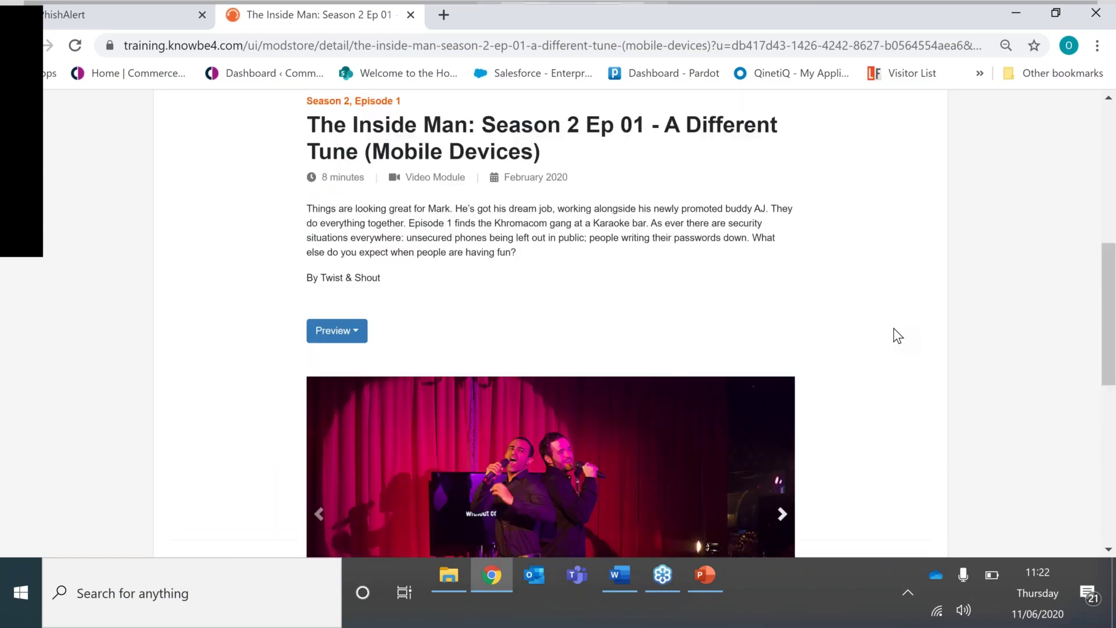
{"action": "scroll", "coordinate": [895, 328], "scroll_direction": "up", "scroll_amount": 8}
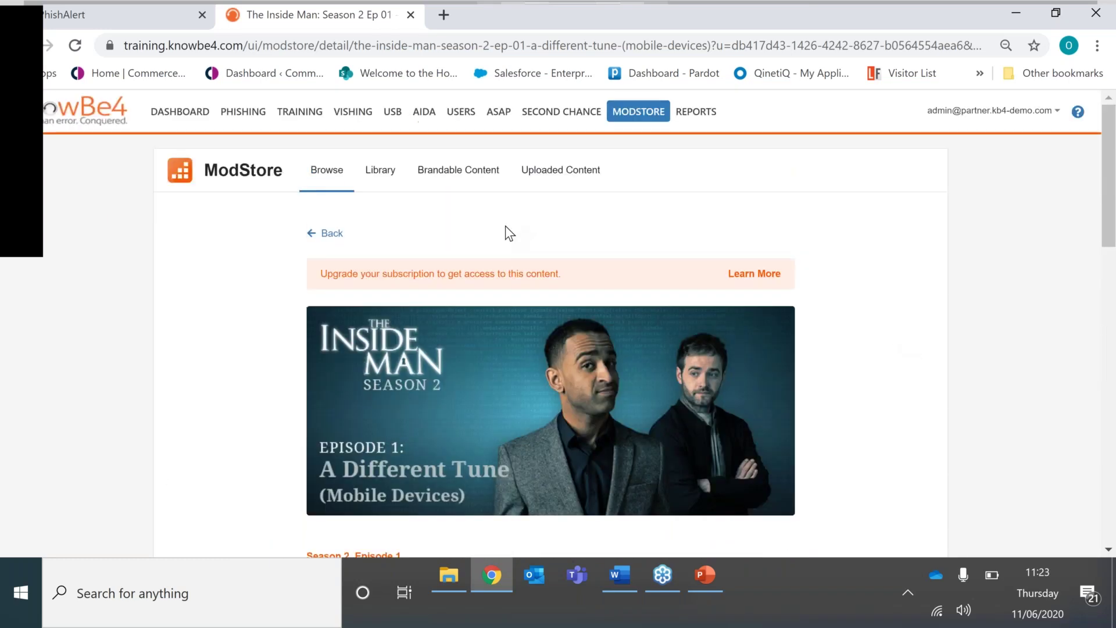
{"action": "left_click", "coordinate": [314, 171]}
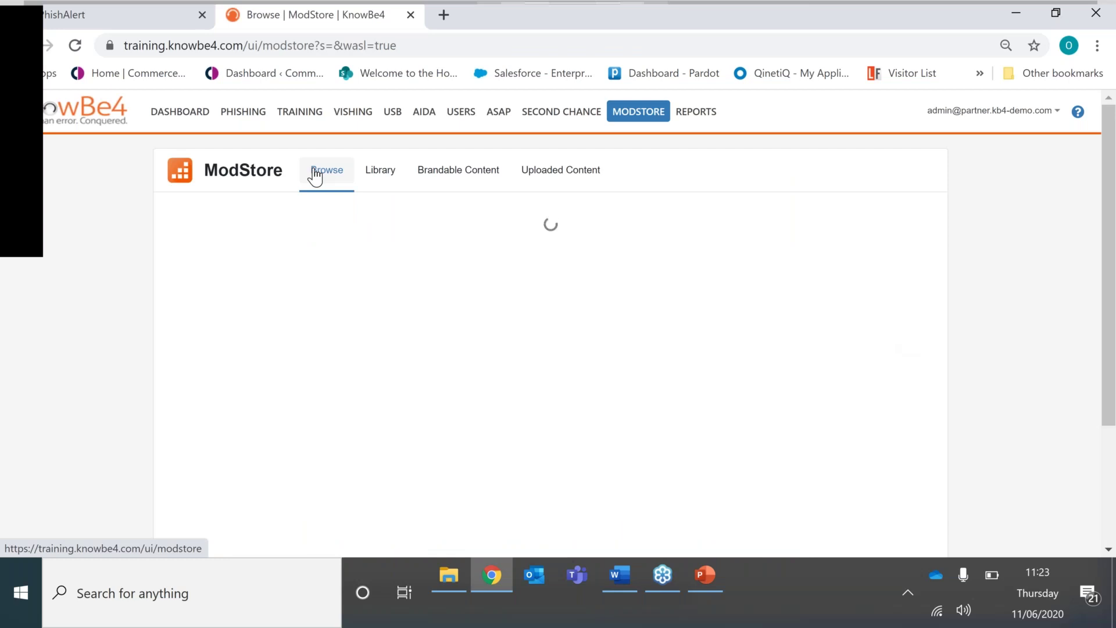
{"action": "scroll", "coordinate": [462, 271], "scroll_direction": "down", "scroll_amount": 1}
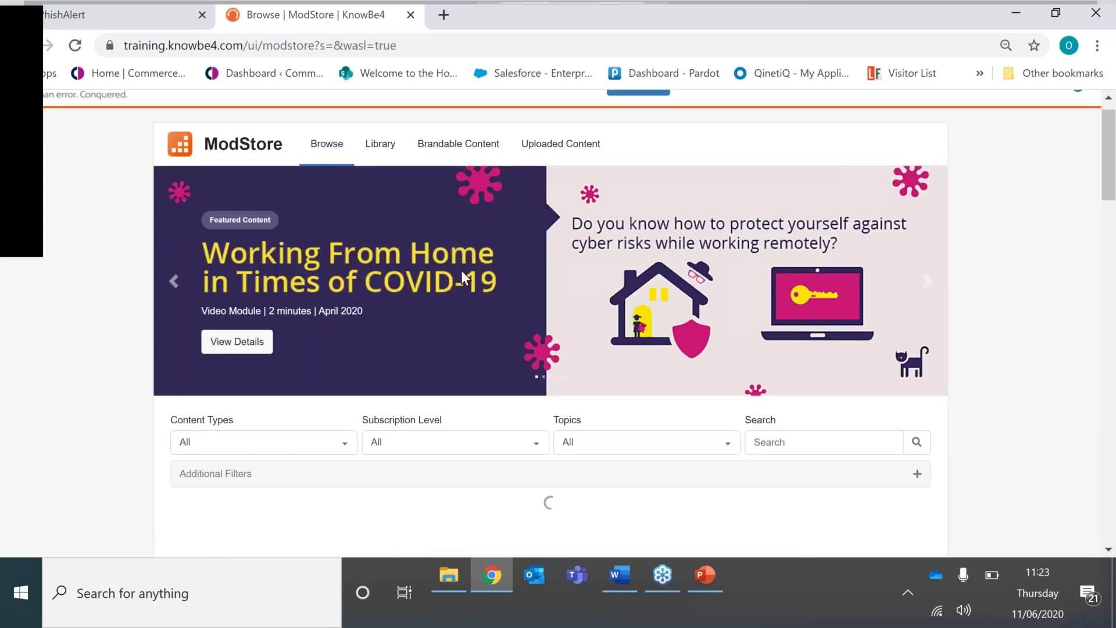
{"action": "scroll", "coordinate": [462, 270], "scroll_direction": "down", "scroll_amount": 5}
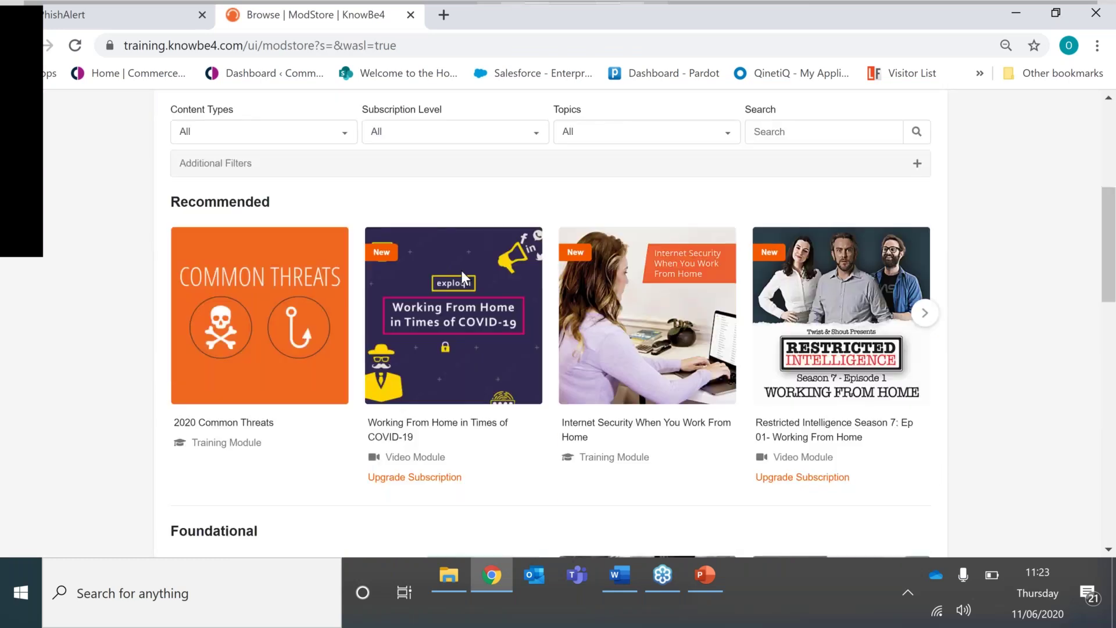
{"action": "scroll", "coordinate": [463, 276], "scroll_direction": "down", "scroll_amount": 1}
{"action": "scroll", "coordinate": [519, 366], "scroll_direction": "down", "scroll_amount": 2}
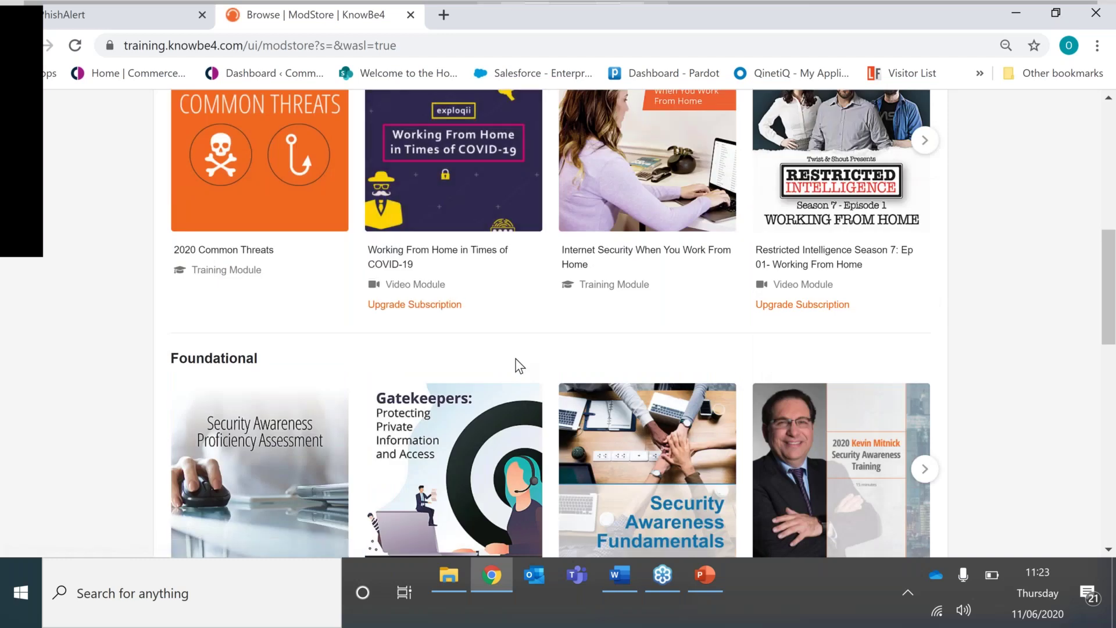
{"action": "scroll", "coordinate": [519, 365], "scroll_direction": "down", "scroll_amount": 4}
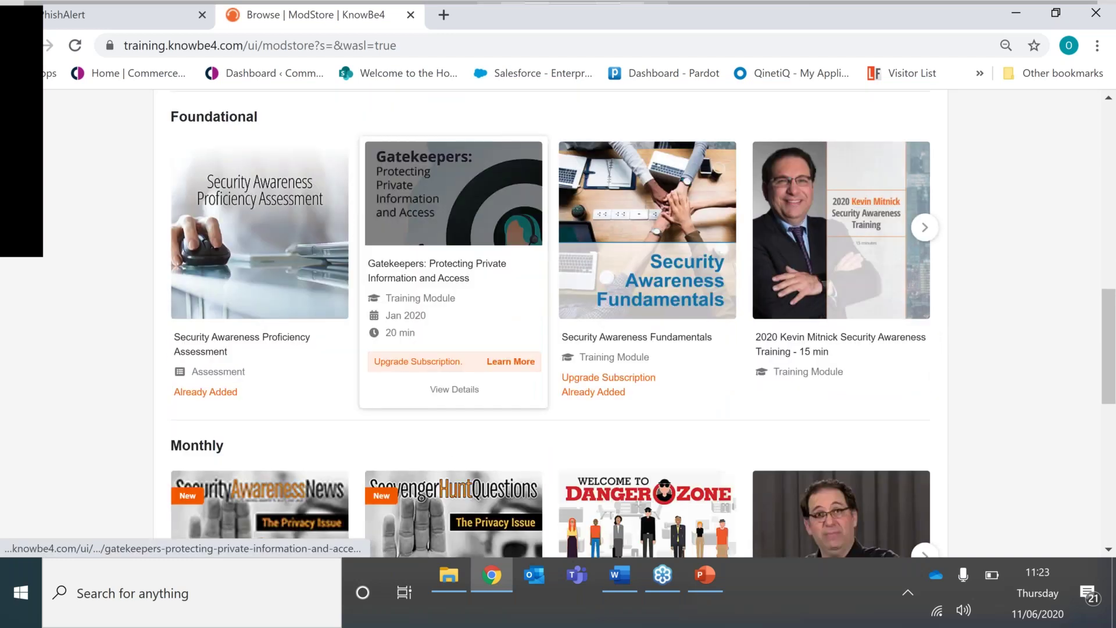
{"action": "scroll", "coordinate": [519, 365], "scroll_direction": "down", "scroll_amount": 5}
{"action": "scroll", "coordinate": [520, 366], "scroll_direction": "down", "scroll_amount": 4}
{"action": "scroll", "coordinate": [519, 365], "scroll_direction": "up", "scroll_amount": 9}
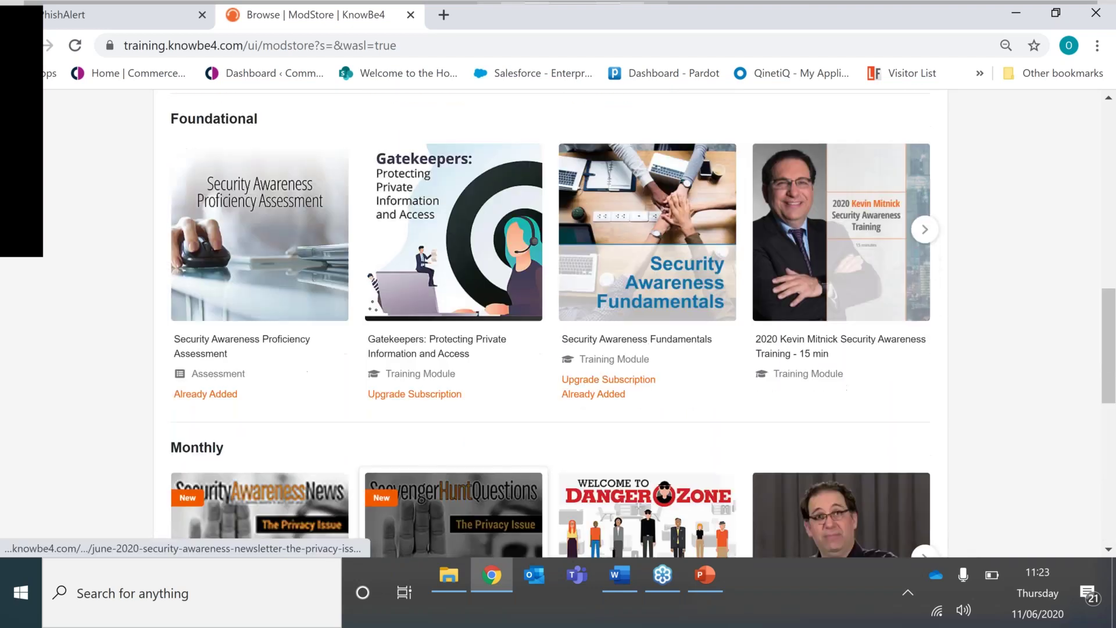
View the ModStore's Brandable Content page, followed by its Uploaded Content page.
{"action": "scroll", "coordinate": [445, 180], "scroll_direction": "up", "scroll_amount": 12}
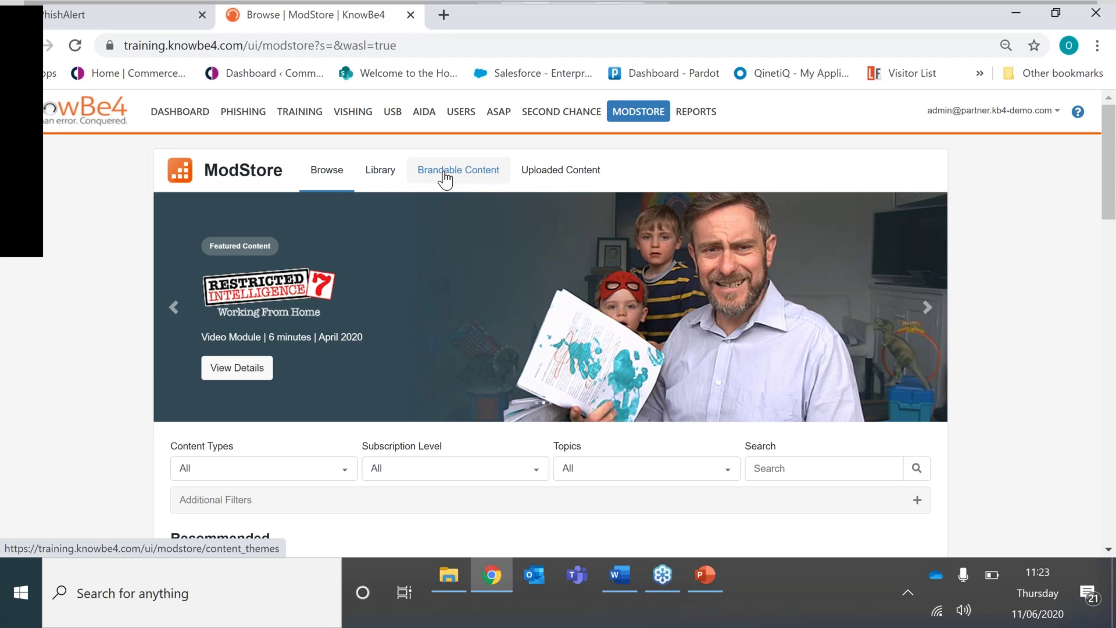
{"action": "left_click", "coordinate": [445, 180]}
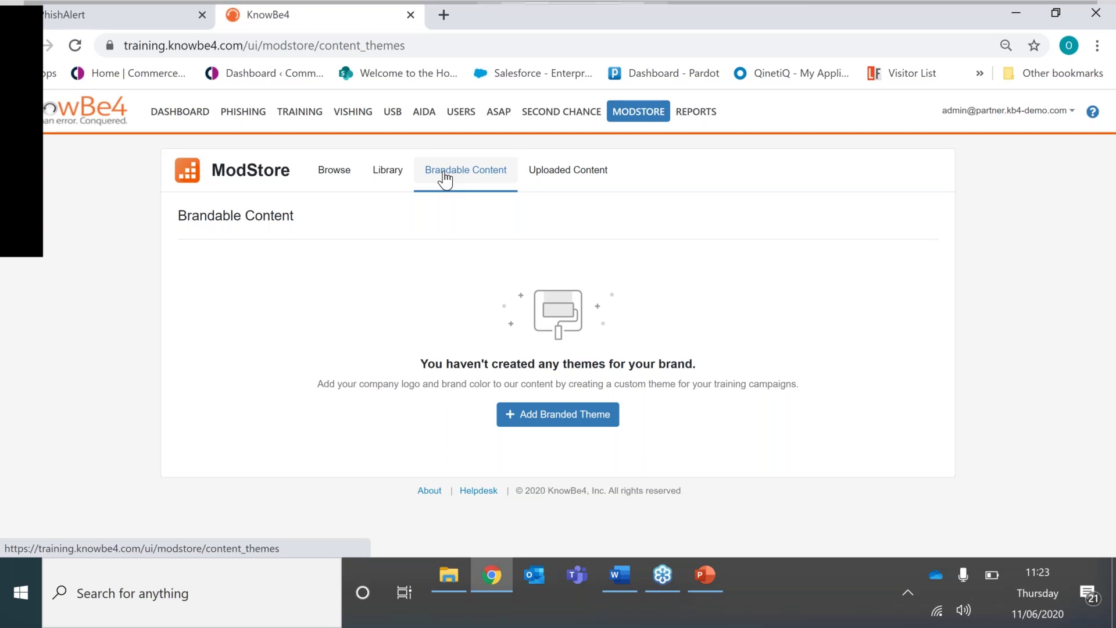
{"action": "left_click", "coordinate": [557, 173]}
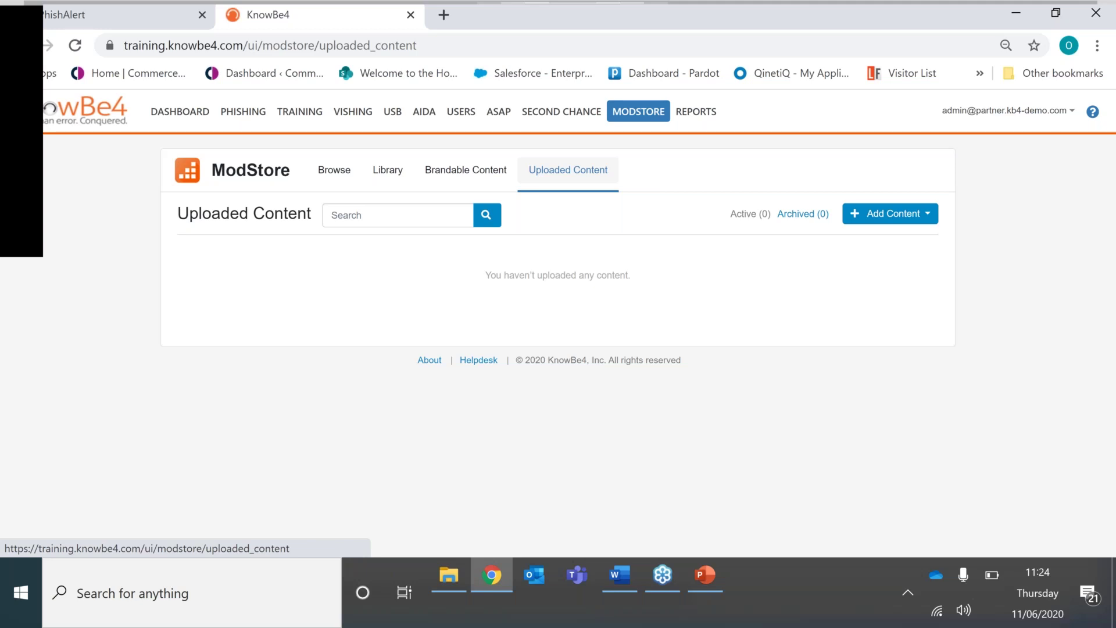
Open the signed-in admin's own My Training page and skip the welcome tour.
{"action": "left_click", "coordinate": [1018, 116]}
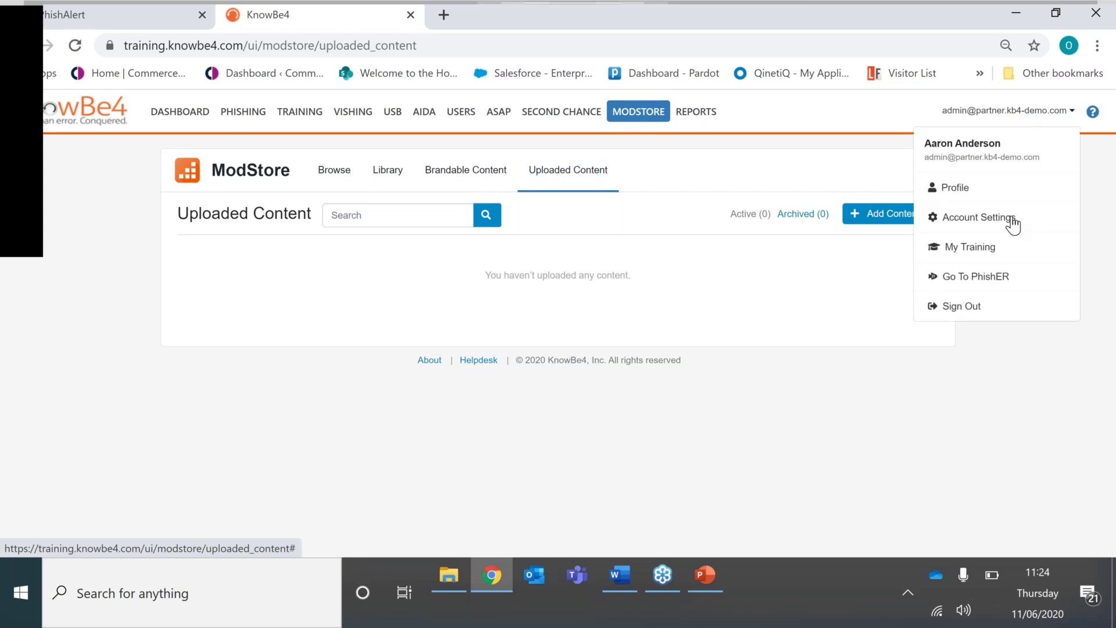
{"action": "left_click", "coordinate": [1006, 249]}
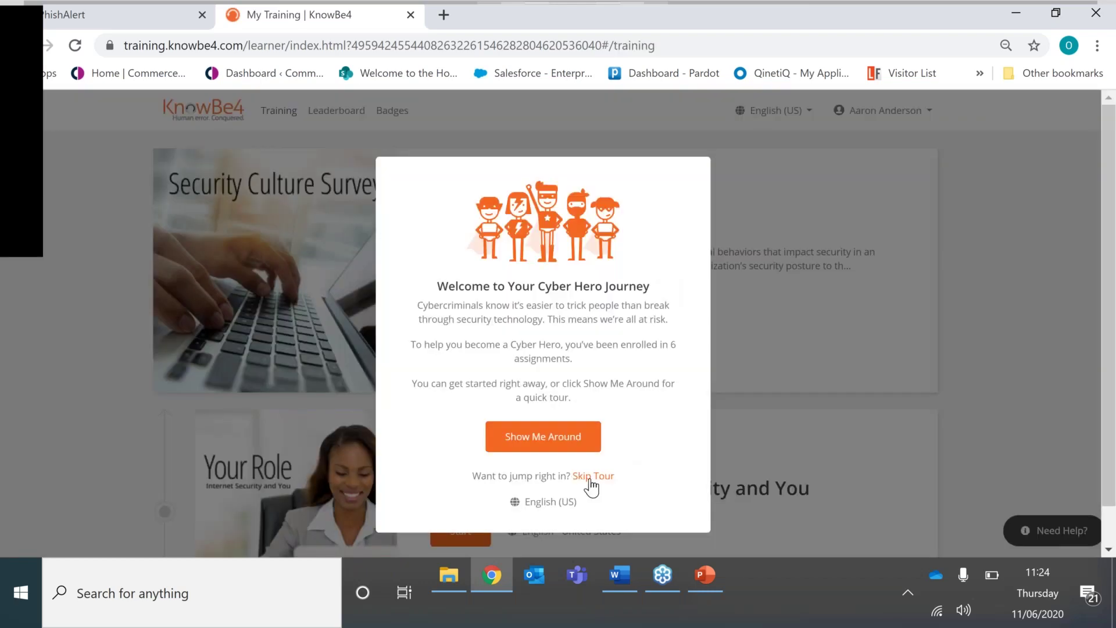
{"action": "left_click", "coordinate": [590, 480]}
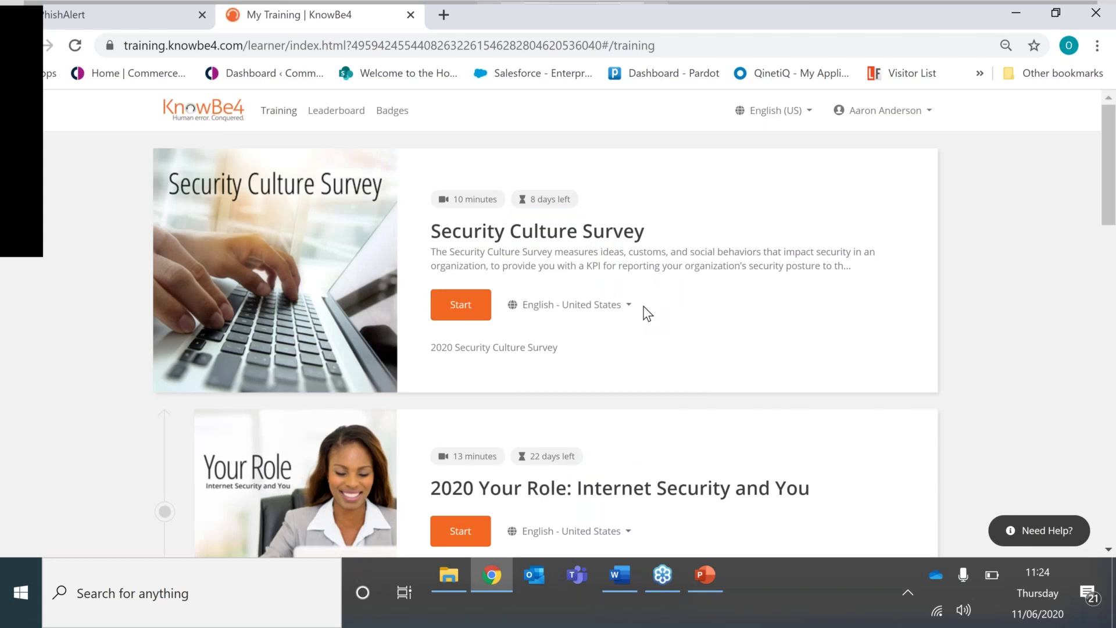
Look over the assigned training from the Security Culture Survey down to the 2018 GDPR module, and return to the list's start.
{"action": "scroll", "coordinate": [646, 312], "scroll_direction": "down", "scroll_amount": 8}
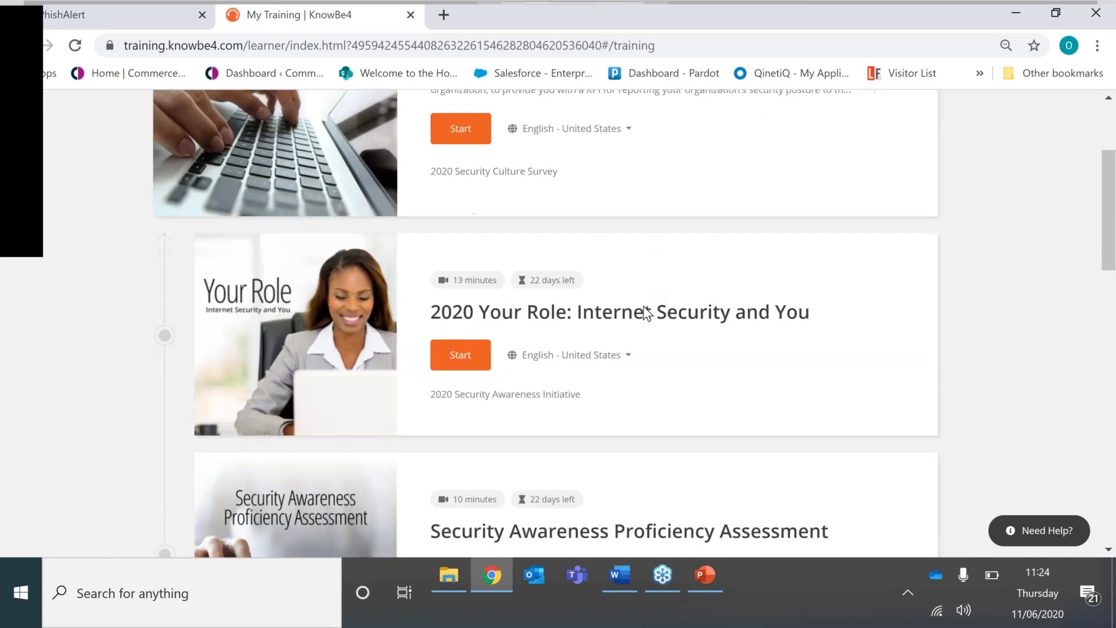
{"action": "scroll", "coordinate": [646, 313], "scroll_direction": "down", "scroll_amount": 10}
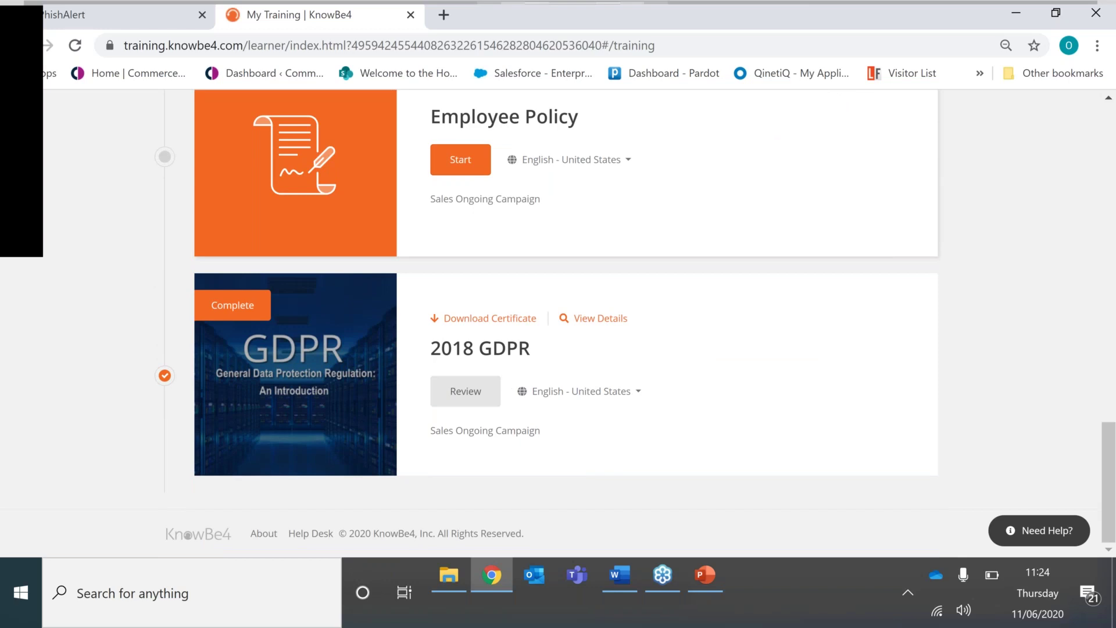
{"action": "scroll", "coordinate": [647, 313], "scroll_direction": "up", "scroll_amount": 6}
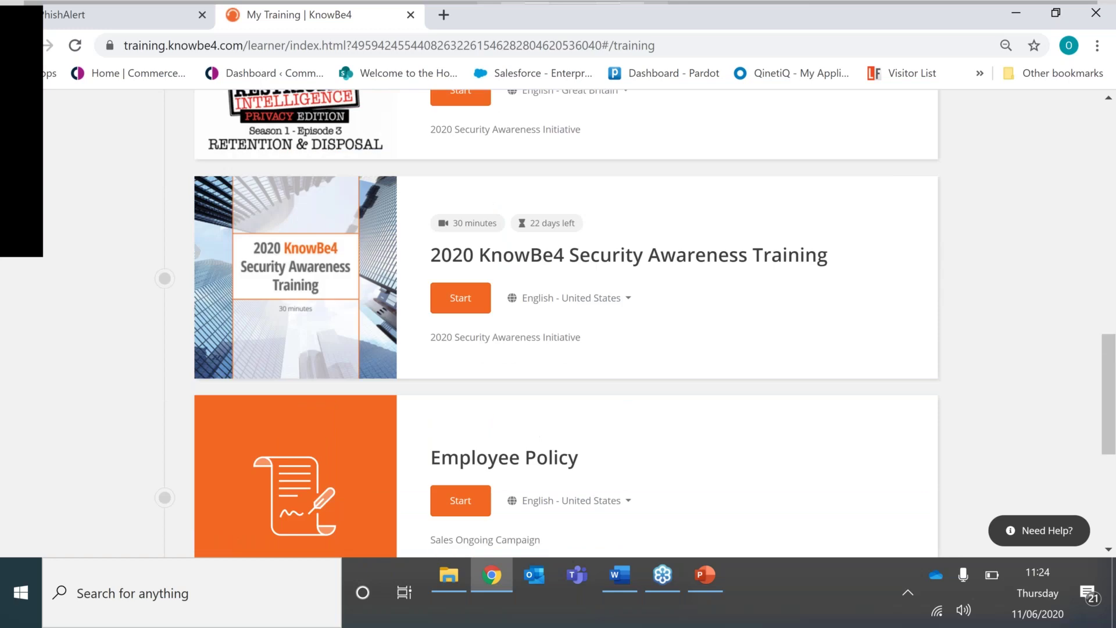
{"action": "scroll", "coordinate": [567, 324], "scroll_direction": "up", "scroll_amount": 14}
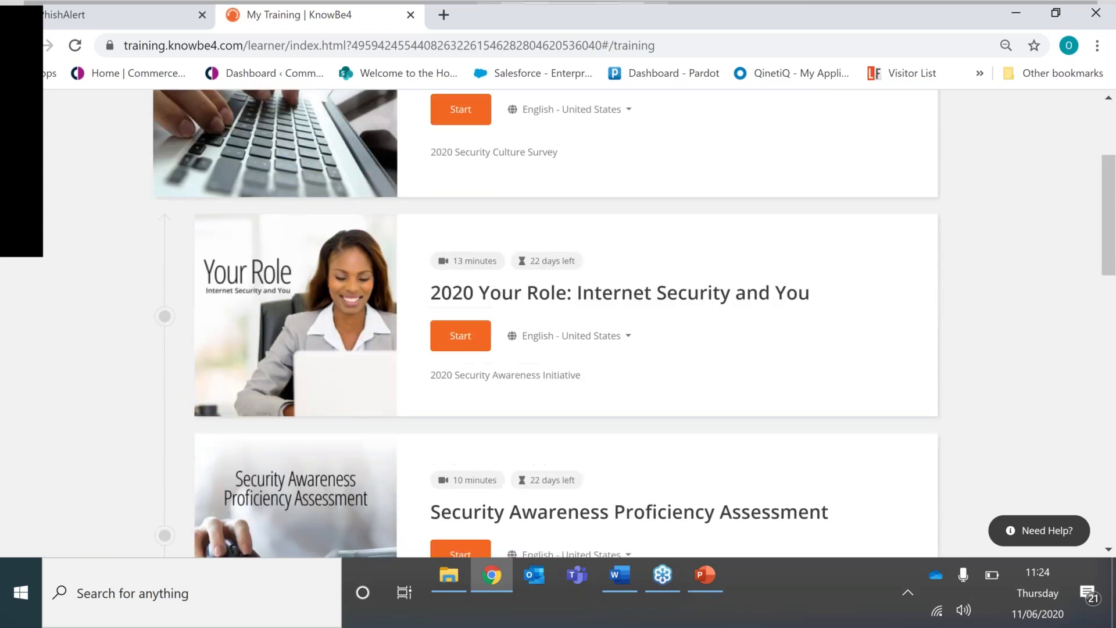
{"action": "scroll", "coordinate": [580, 324], "scroll_direction": "up", "scroll_amount": 3}
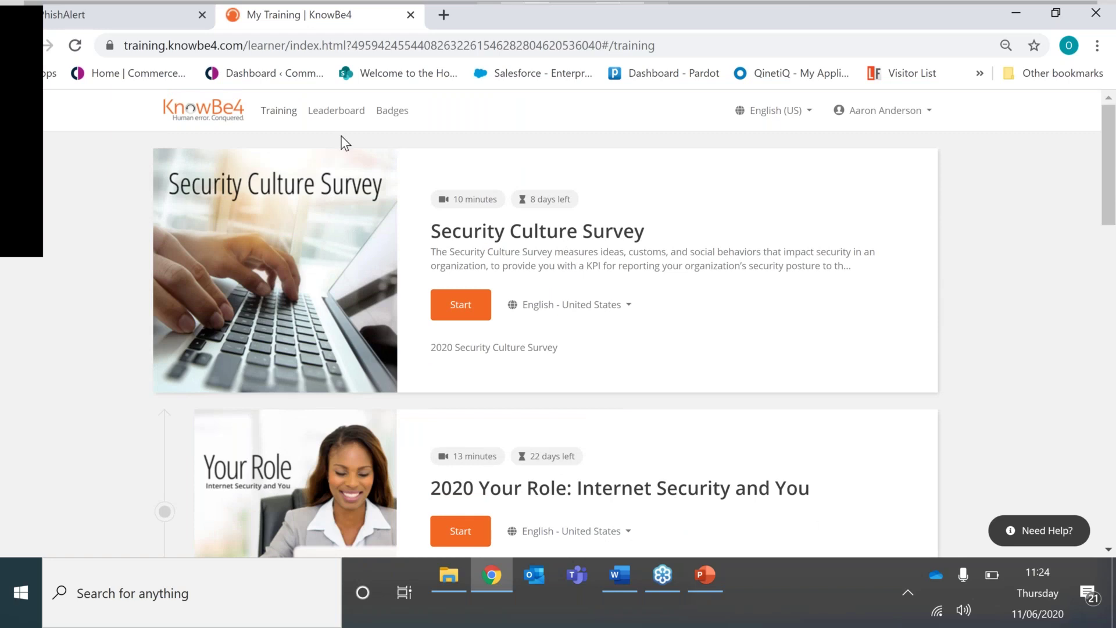
View the group rankings on the learner Leaderboard and return to the admin console.
{"action": "left_click", "coordinate": [338, 111]}
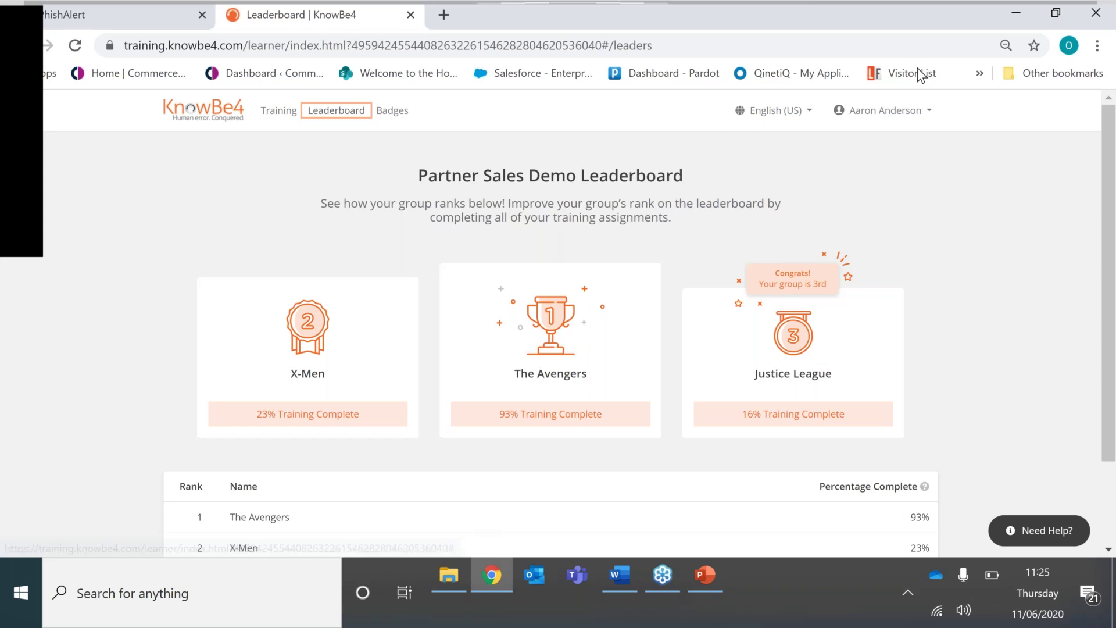
{"action": "left_click", "coordinate": [876, 116]}
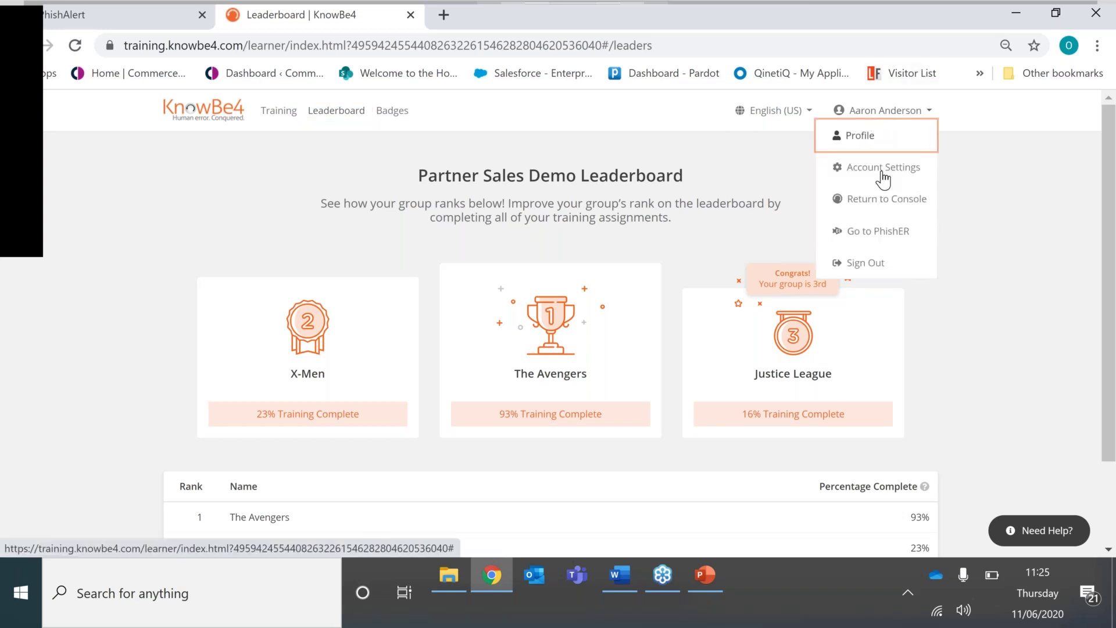
{"action": "left_click", "coordinate": [884, 198]}
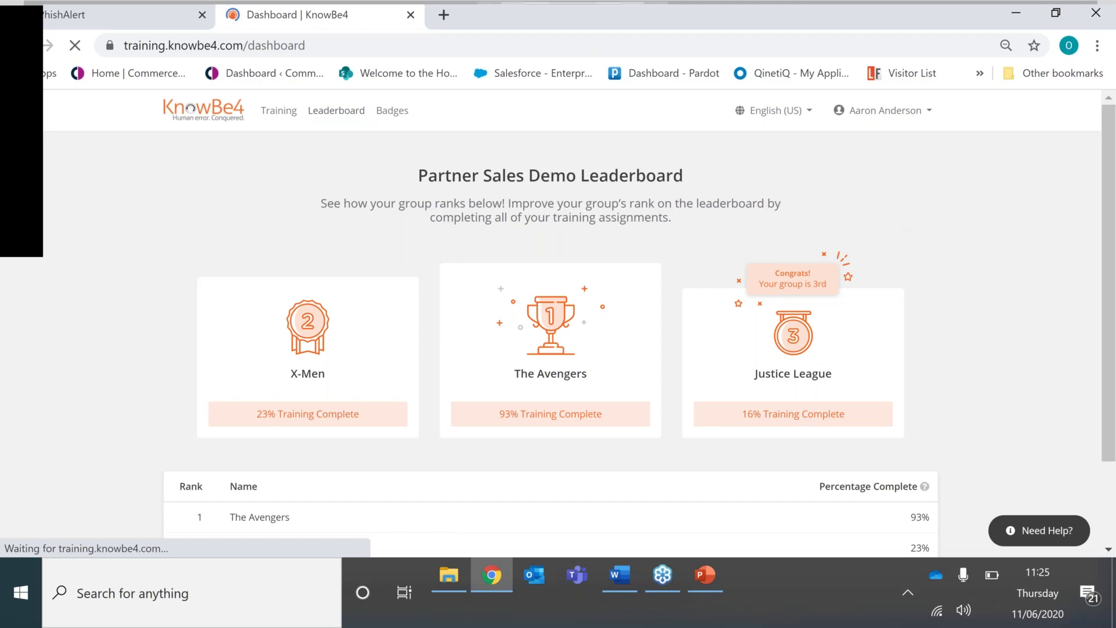
Filter the ModStore's content types to Assessment and look over the matching assessments.
{"action": "left_click", "coordinate": [667, 120]}
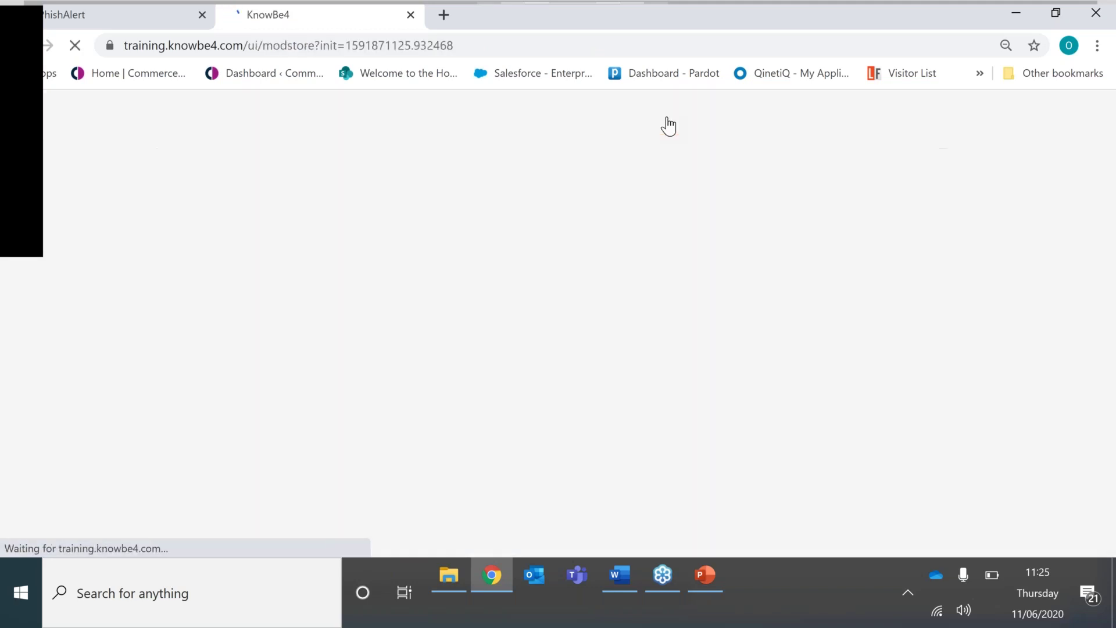
{"action": "scroll", "coordinate": [511, 251], "scroll_direction": "down", "scroll_amount": 1}
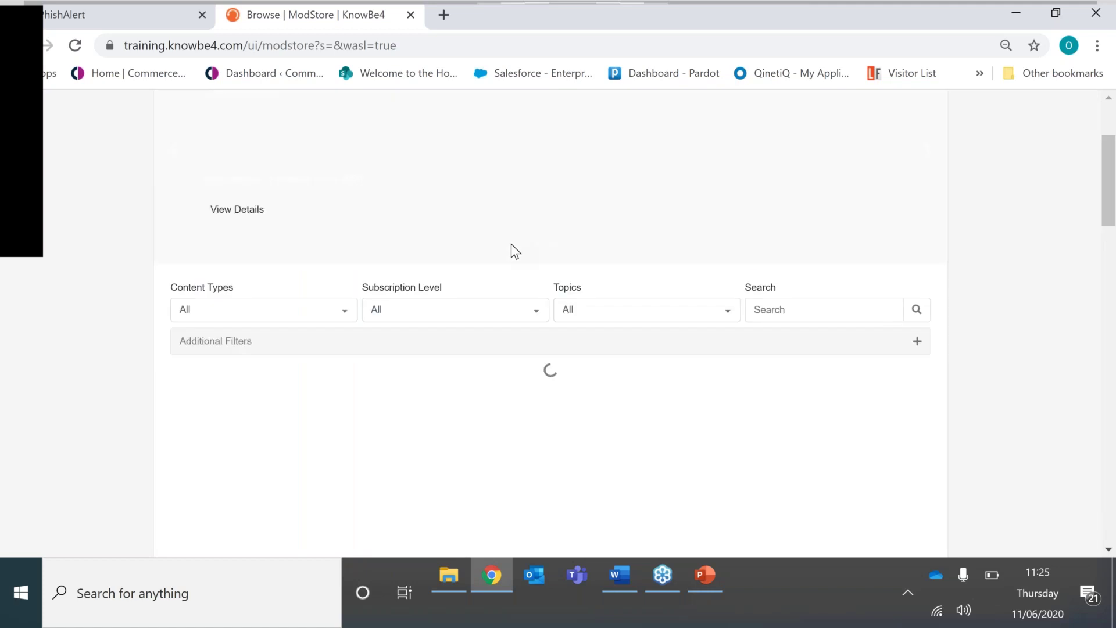
{"action": "left_click", "coordinate": [321, 313]}
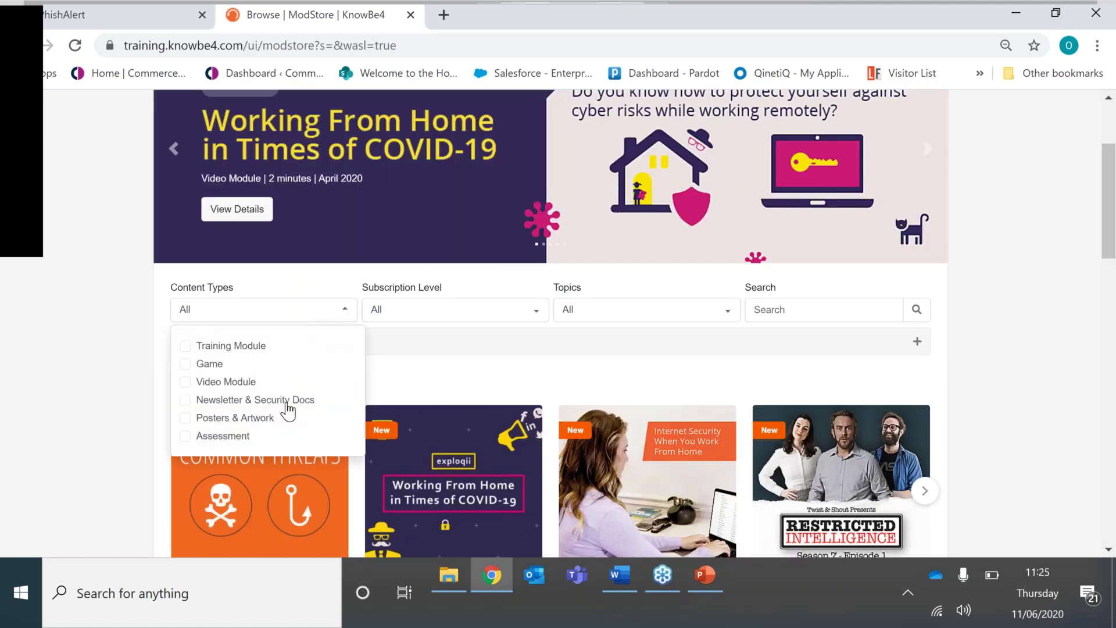
{"action": "left_click", "coordinate": [279, 437]}
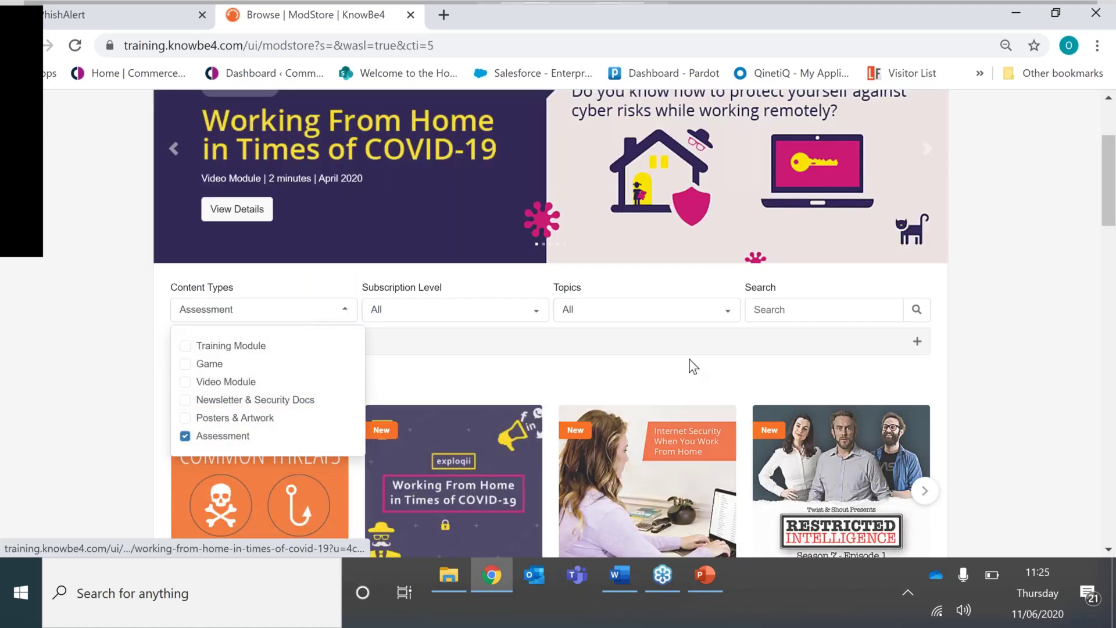
{"action": "left_click", "coordinate": [670, 451]}
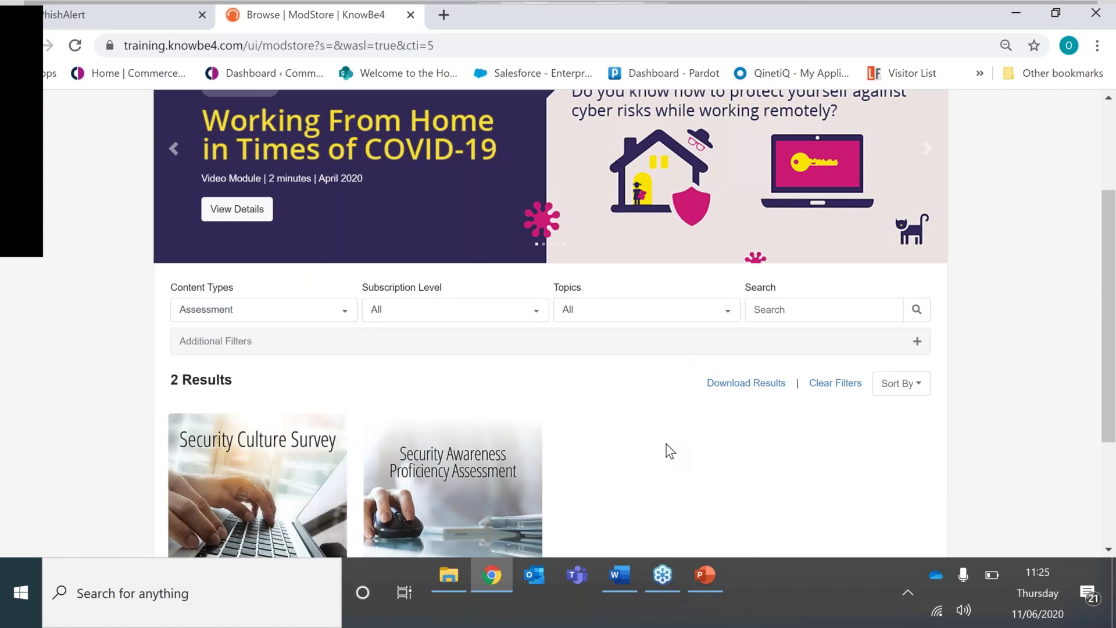
{"action": "scroll", "coordinate": [671, 451], "scroll_direction": "down", "scroll_amount": 3}
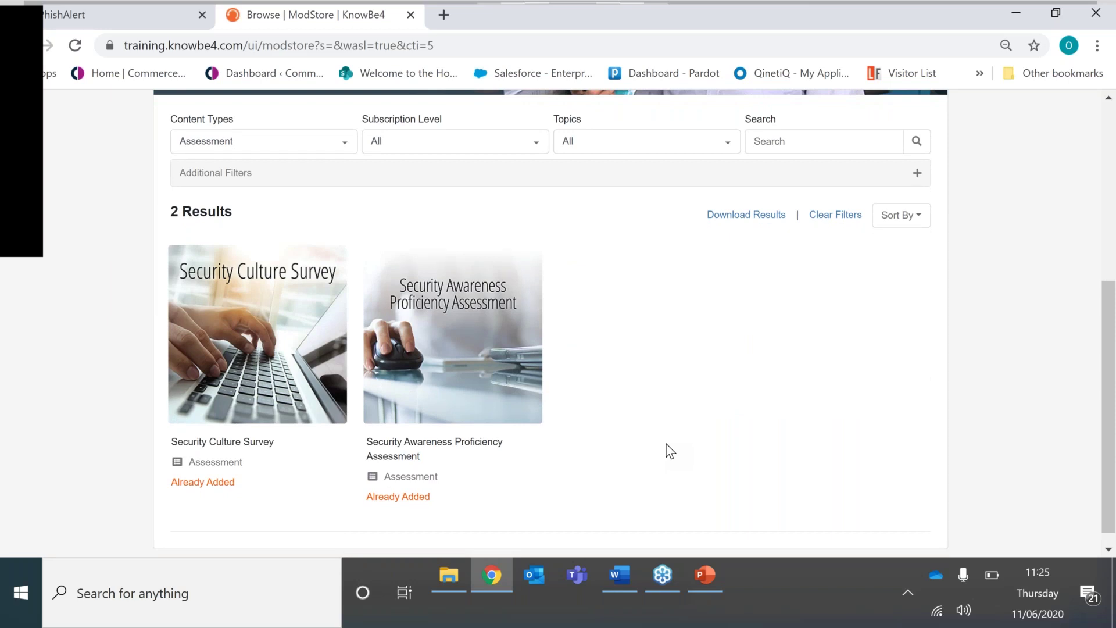
{"action": "scroll", "coordinate": [671, 451], "scroll_direction": "down", "scroll_amount": 1}
{"action": "scroll", "coordinate": [670, 452], "scroll_direction": "up", "scroll_amount": 3}
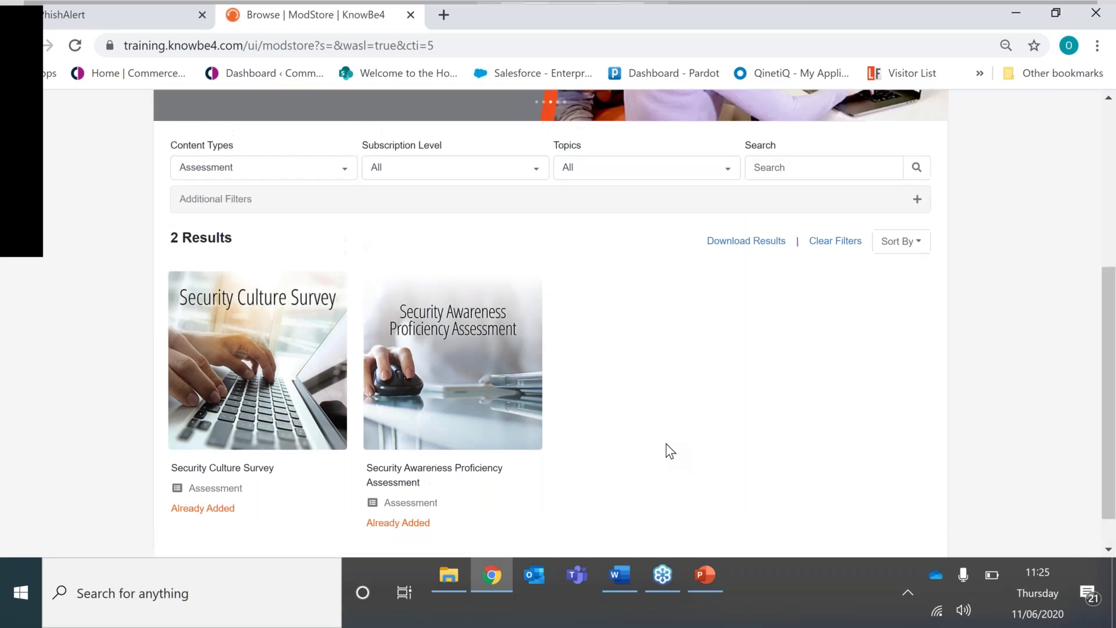
{"action": "scroll", "coordinate": [669, 452], "scroll_direction": "up", "scroll_amount": 4}
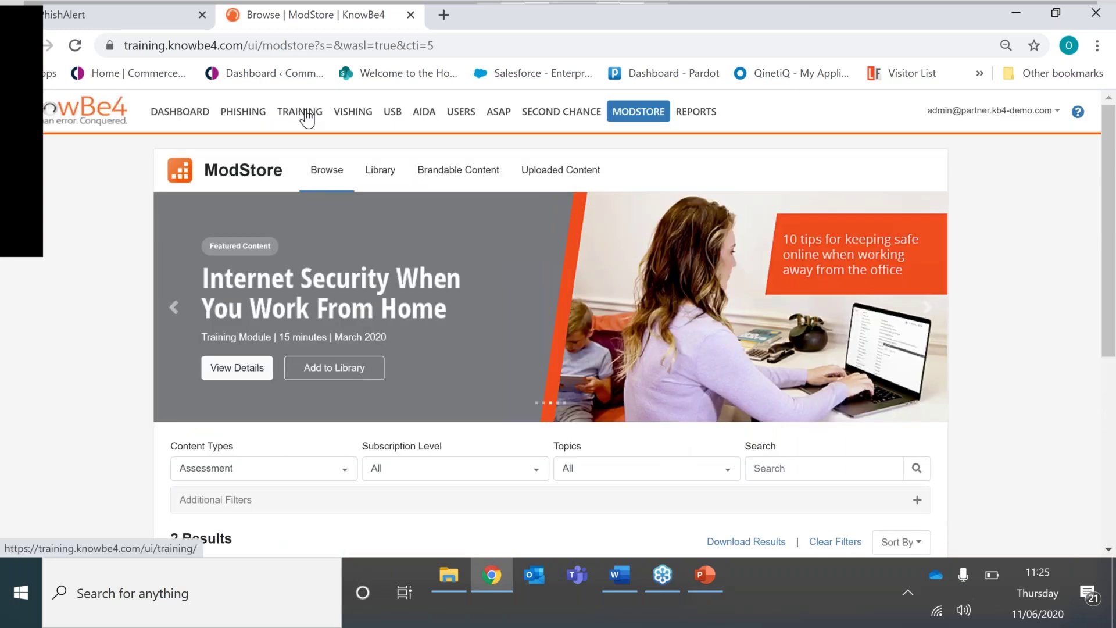
Open the assessment results of the Baseline Security Knowledge Assessment training campaign.
{"action": "left_click", "coordinate": [302, 112]}
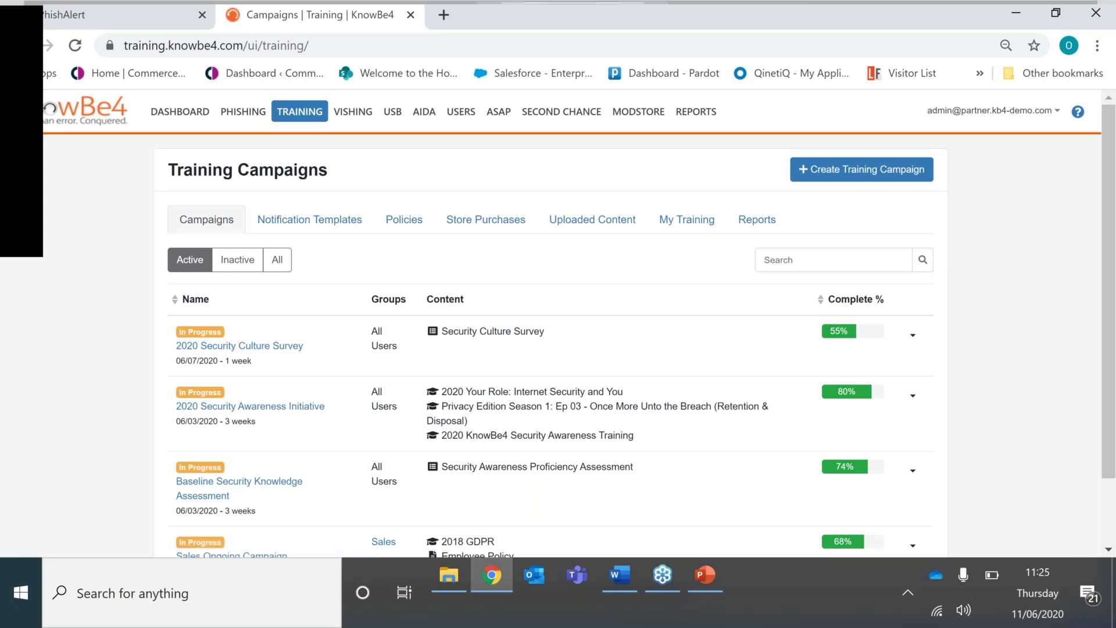
{"action": "scroll", "coordinate": [558, 323], "scroll_direction": "down", "scroll_amount": 2}
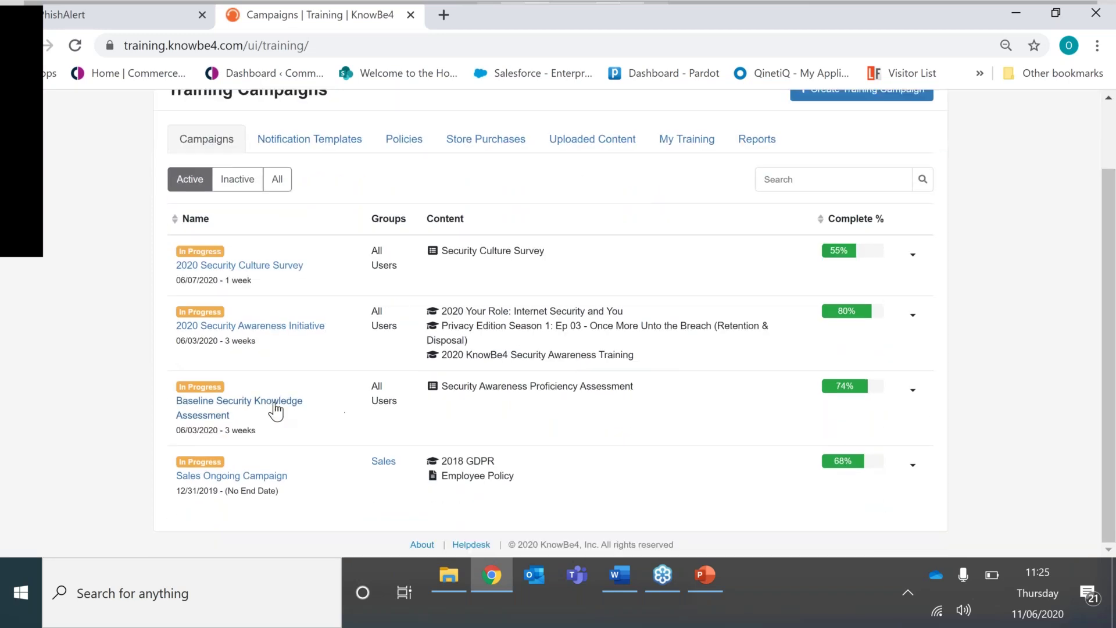
{"action": "left_click", "coordinate": [273, 404]}
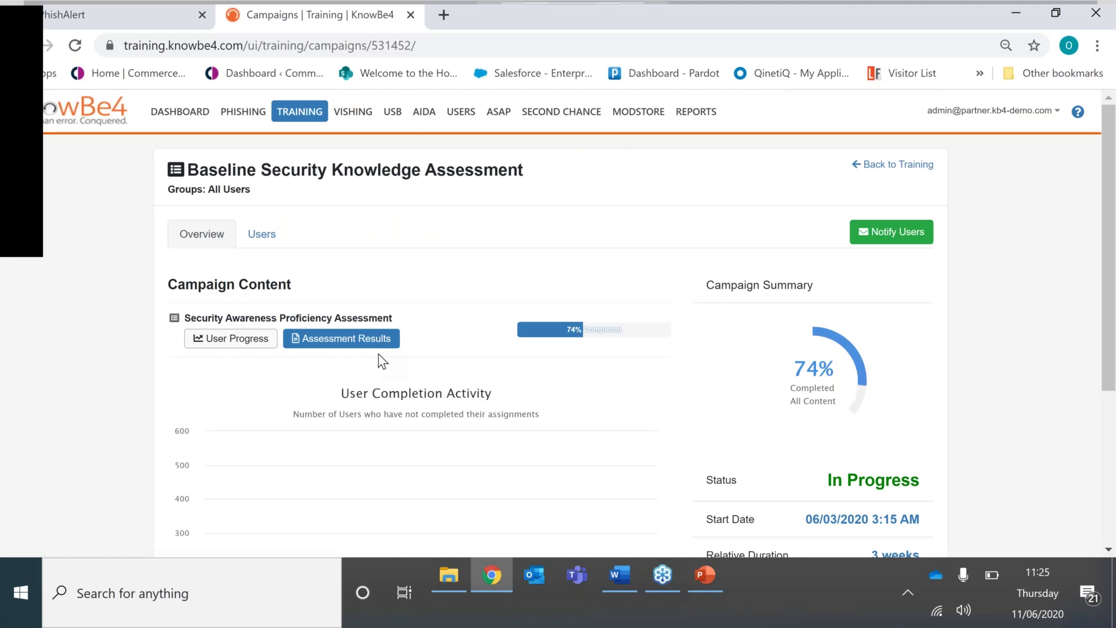
{"action": "left_click", "coordinate": [362, 343]}
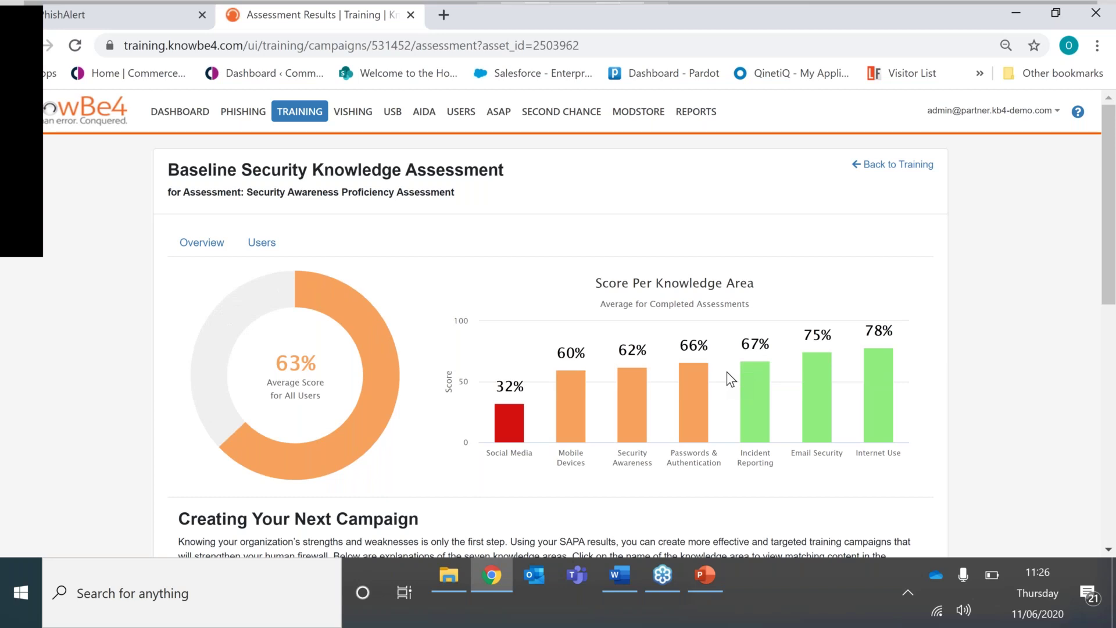
Examine the Score Per Knowledge Area chart, checking the average scores for Social Media and Incident Reporting.
{"action": "mouse_move", "coordinate": [496, 411]}
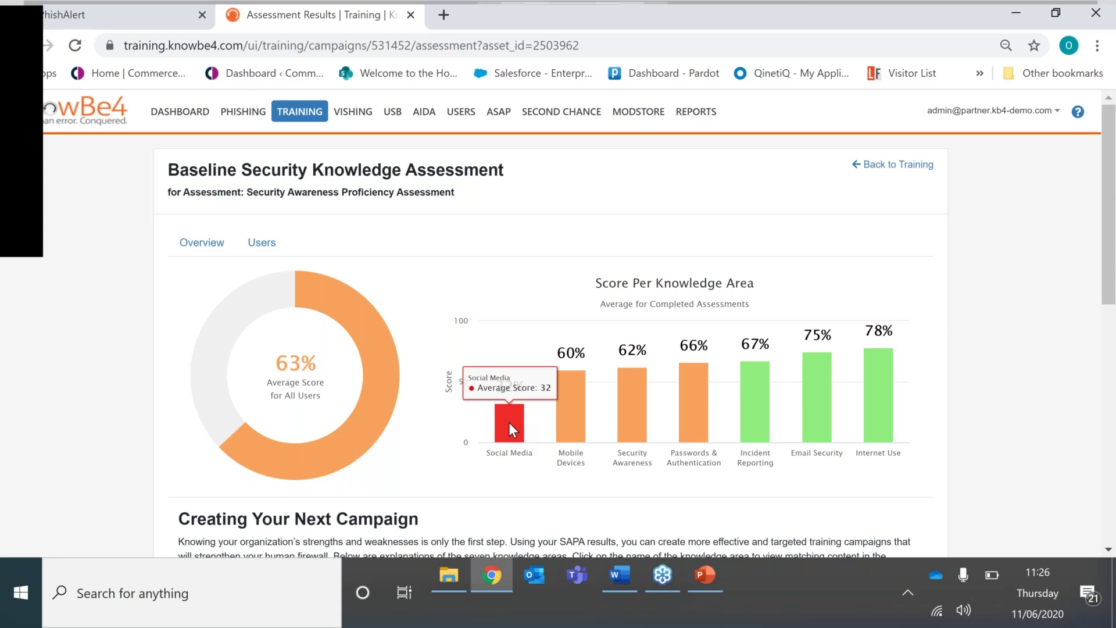
{"action": "mouse_move", "coordinate": [833, 372]}
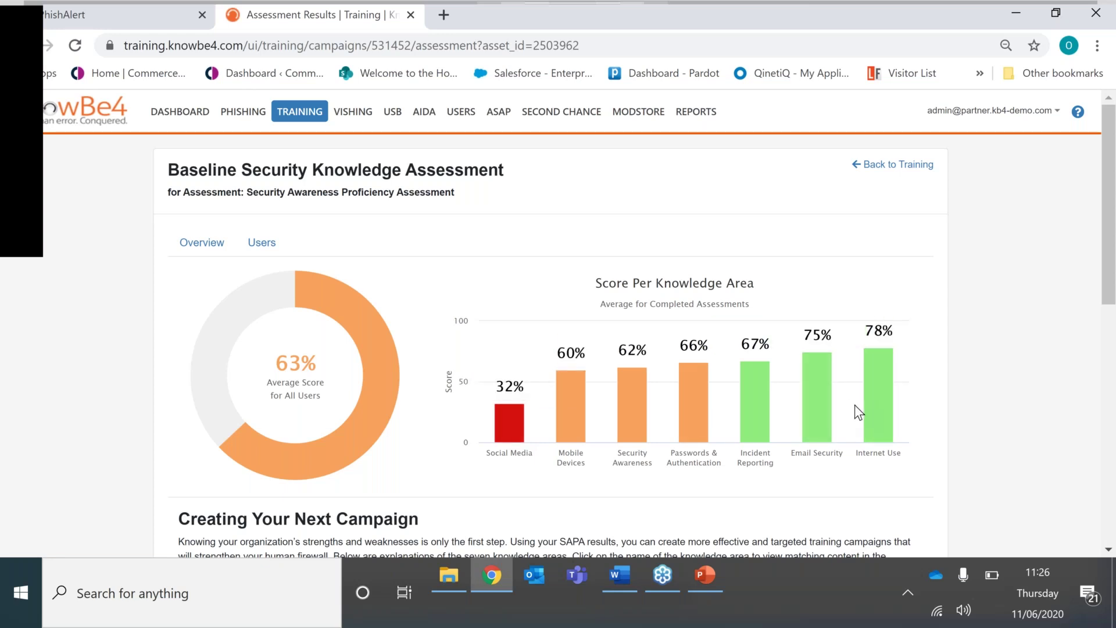
{"action": "scroll", "coordinate": [855, 392], "scroll_direction": "down", "scroll_amount": 2}
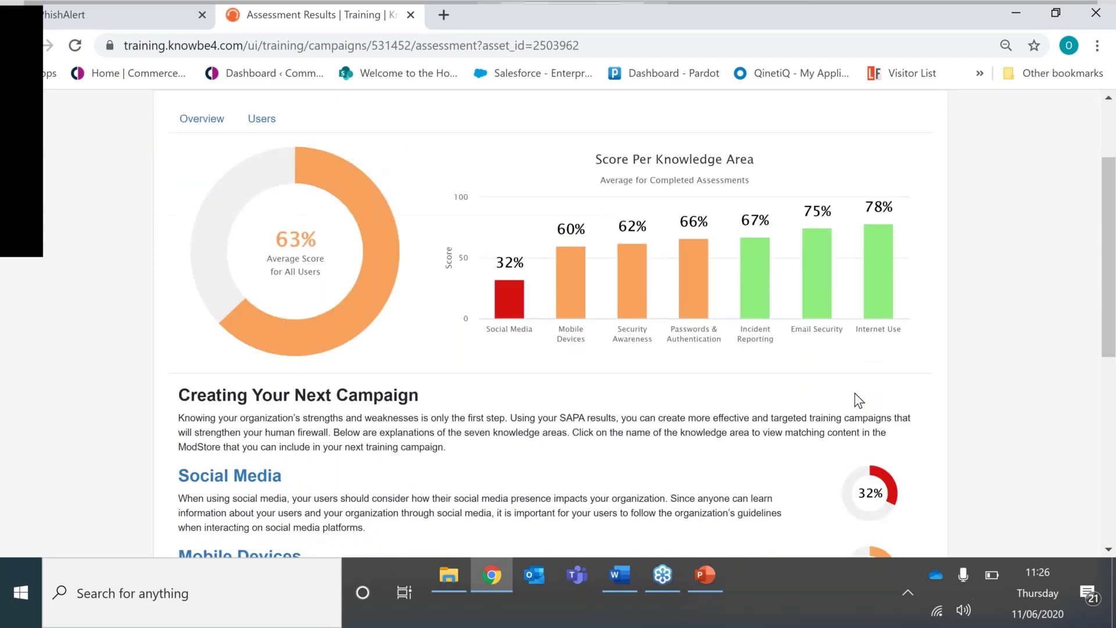
{"action": "mouse_move", "coordinate": [742, 309]}
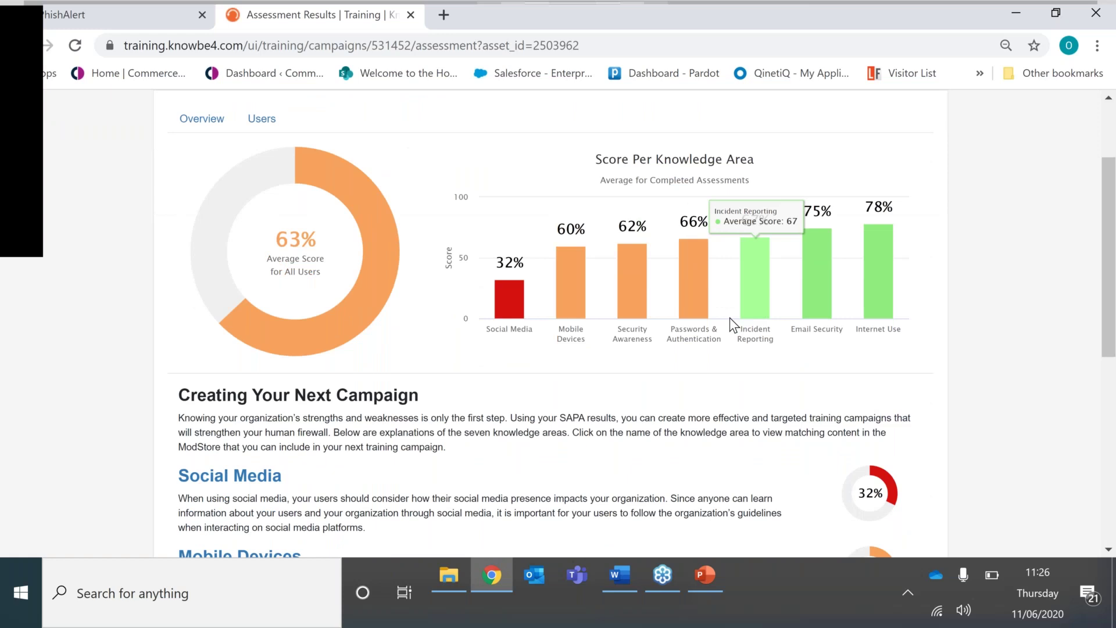
{"action": "mouse_move", "coordinate": [515, 295]}
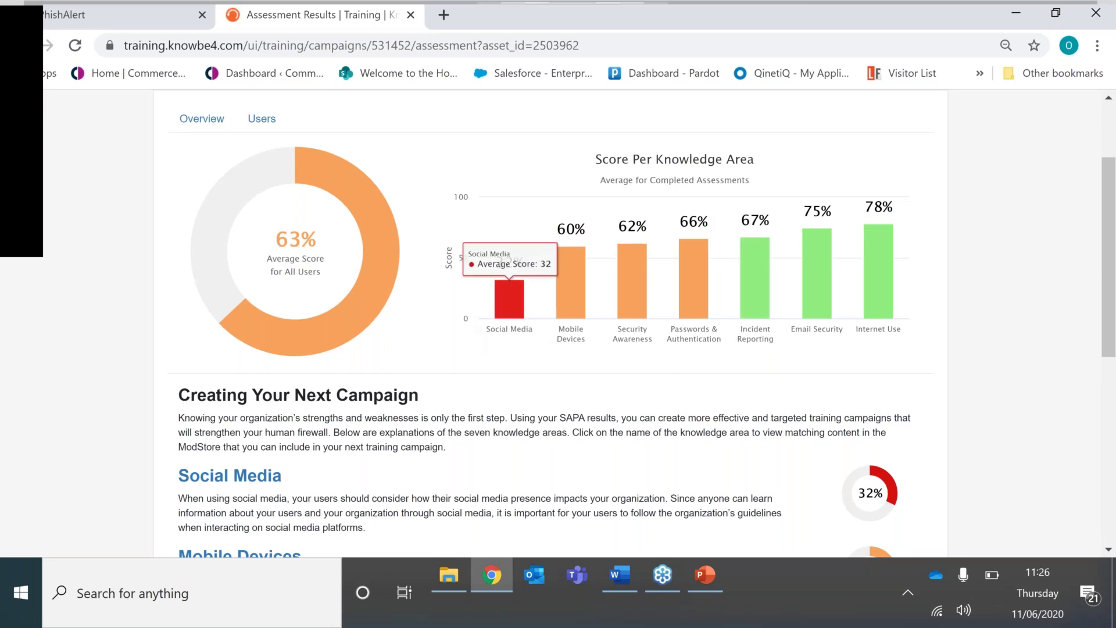
Open the ModStore content matching the Social Media knowledge area, look over the modules, and close that page.
{"action": "left_click", "coordinate": [238, 477]}
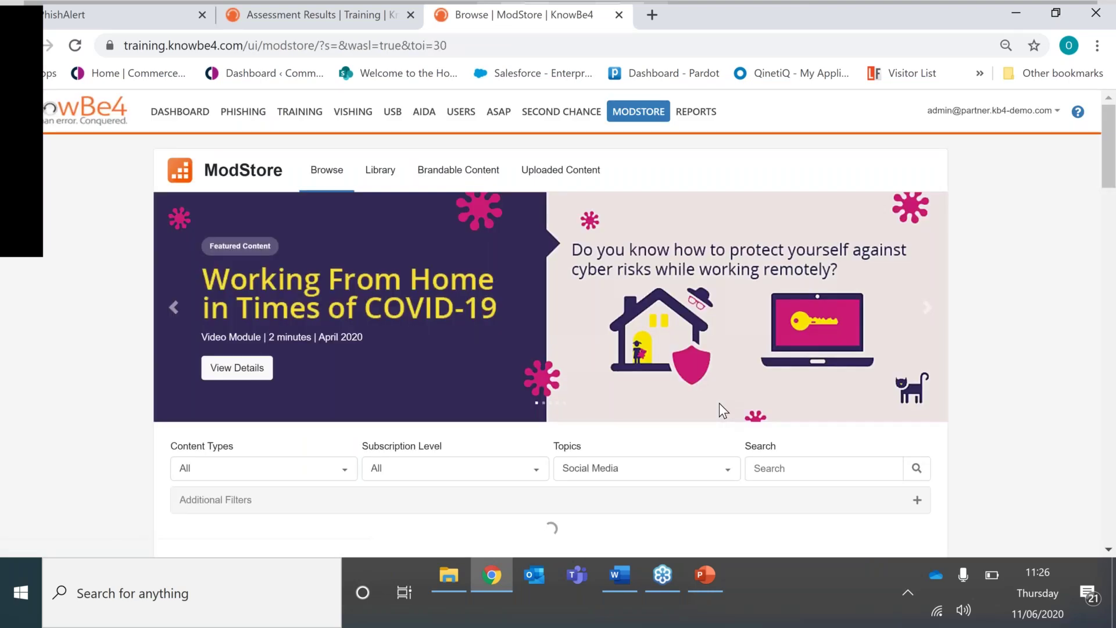
{"action": "scroll", "coordinate": [720, 403], "scroll_direction": "down", "scroll_amount": 3}
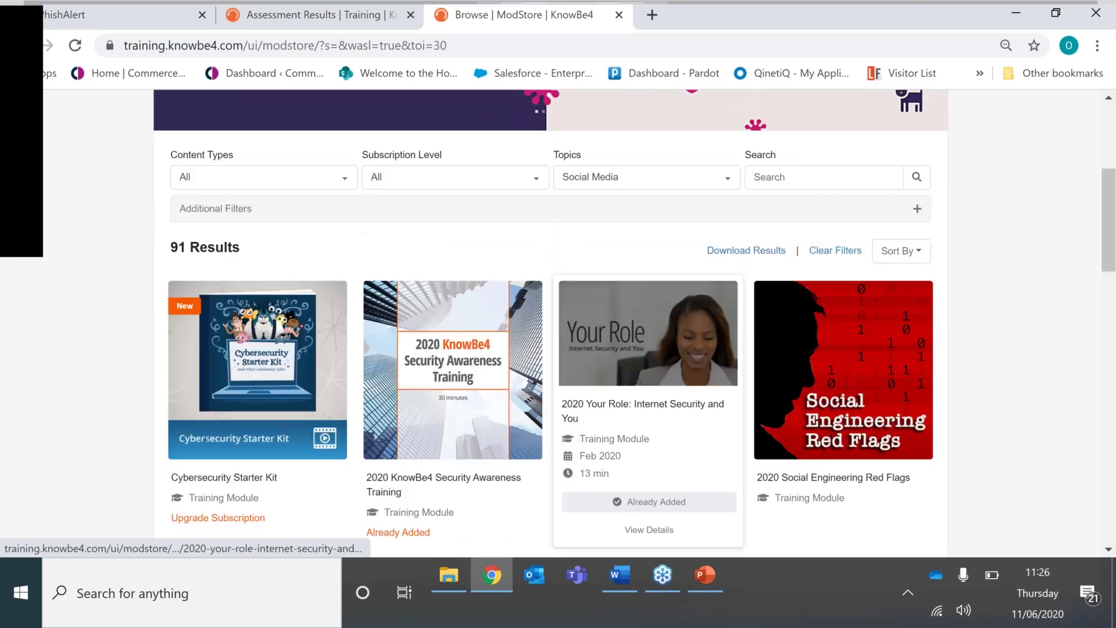
{"action": "scroll", "coordinate": [668, 436], "scroll_direction": "down", "scroll_amount": 3}
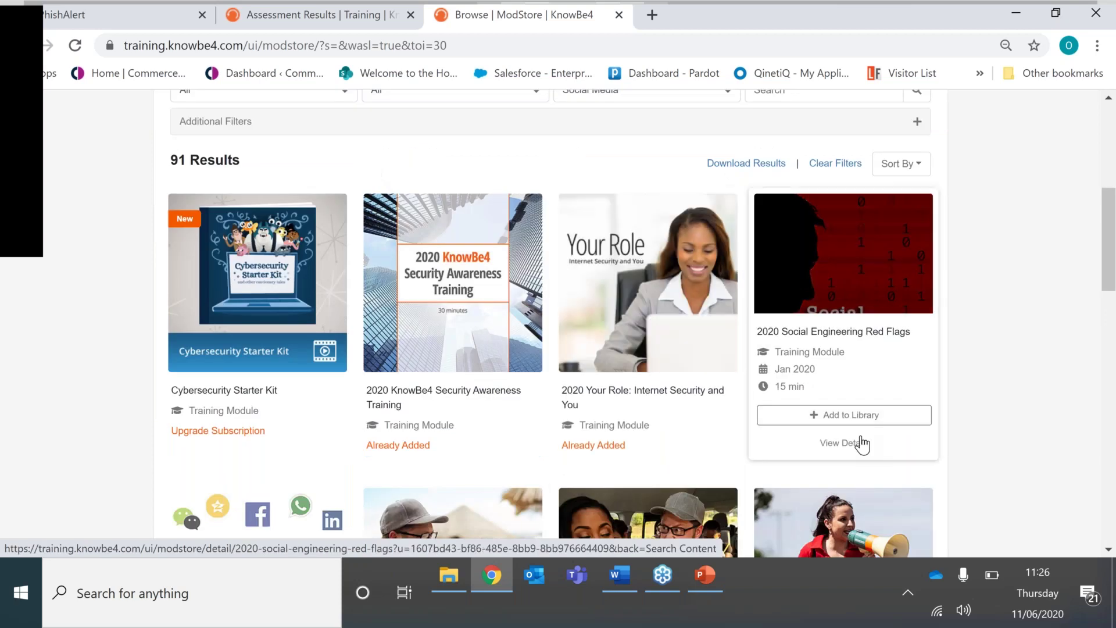
{"action": "scroll", "coordinate": [863, 445], "scroll_direction": "down", "scroll_amount": 2}
{"action": "scroll", "coordinate": [863, 445], "scroll_direction": "down", "scroll_amount": 1}
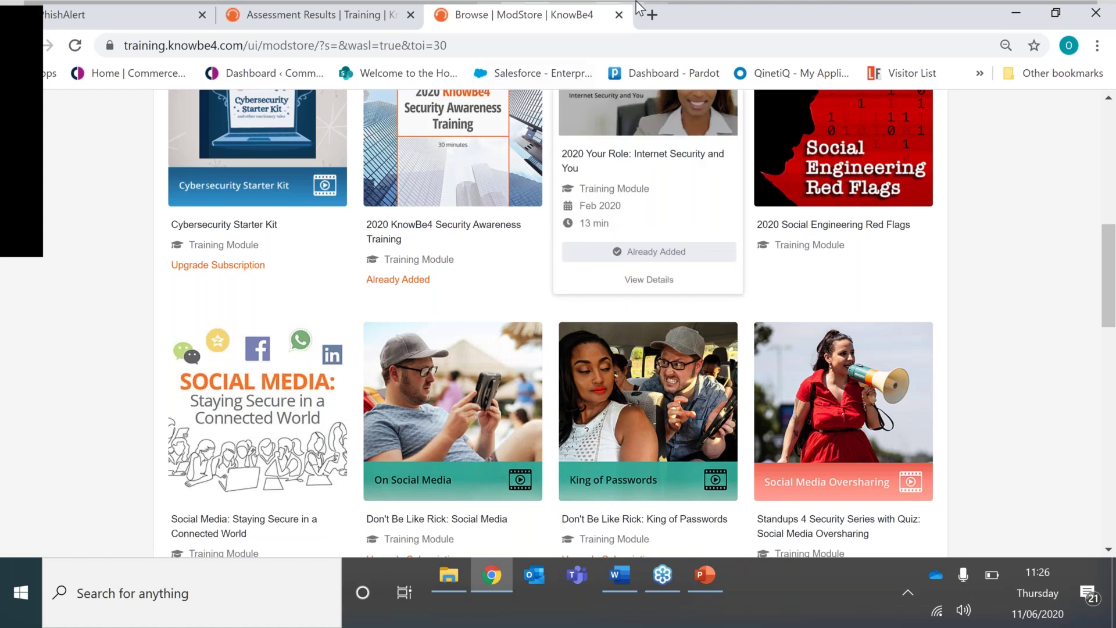
{"action": "left_click", "coordinate": [619, 14]}
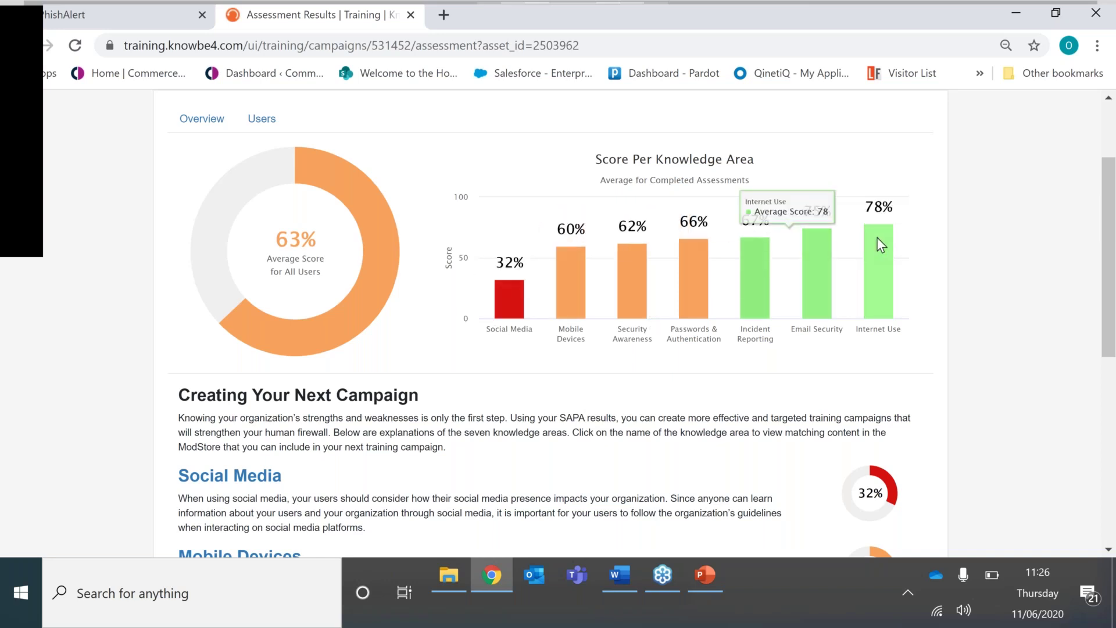
Look over the assessment results once more and go back to the training campaigns list.
{"action": "scroll", "coordinate": [882, 244], "scroll_direction": "down", "scroll_amount": 1}
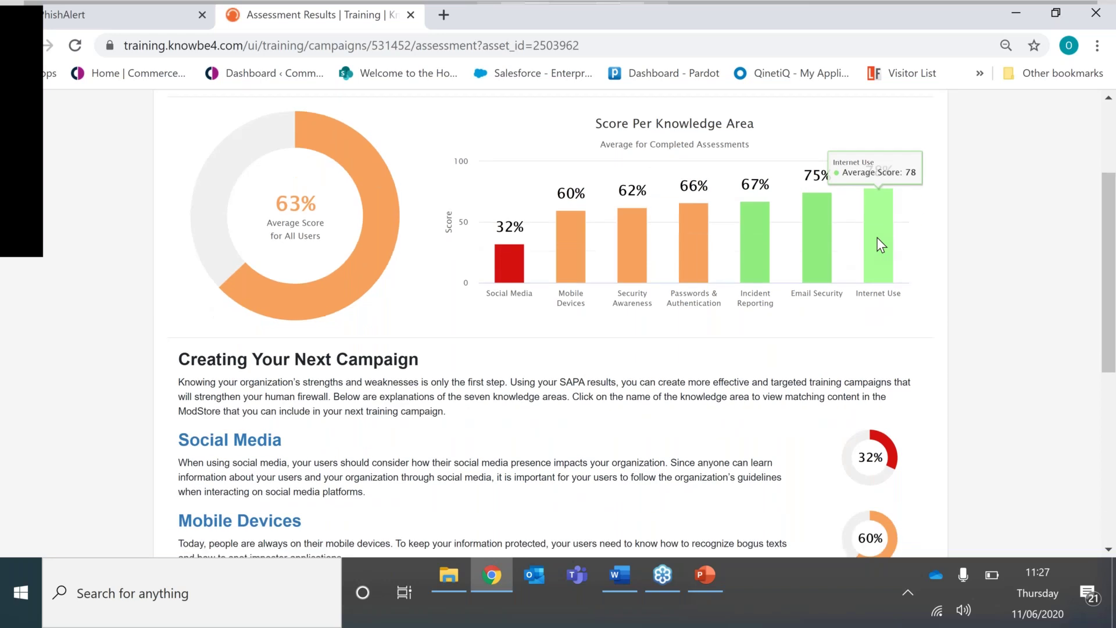
{"action": "scroll", "coordinate": [881, 244], "scroll_direction": "up", "scroll_amount": 2}
{"action": "scroll", "coordinate": [882, 244], "scroll_direction": "up", "scroll_amount": 1}
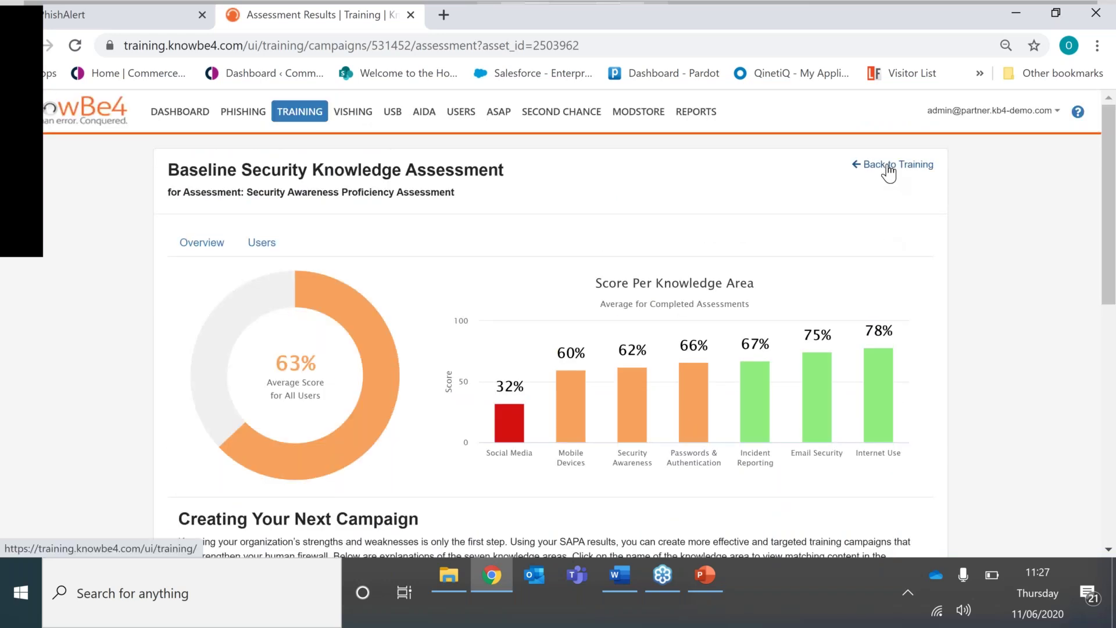
{"action": "left_click", "coordinate": [888, 169]}
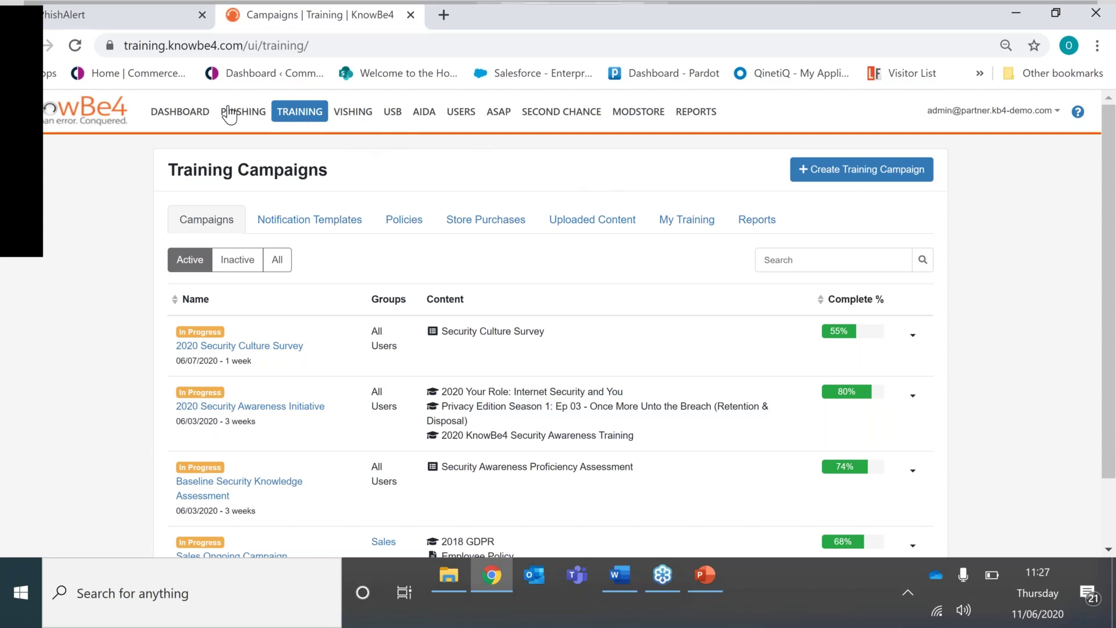
View the USB Drive Tests page, followed by the Vishing Campaigns page.
{"action": "left_click", "coordinate": [394, 114]}
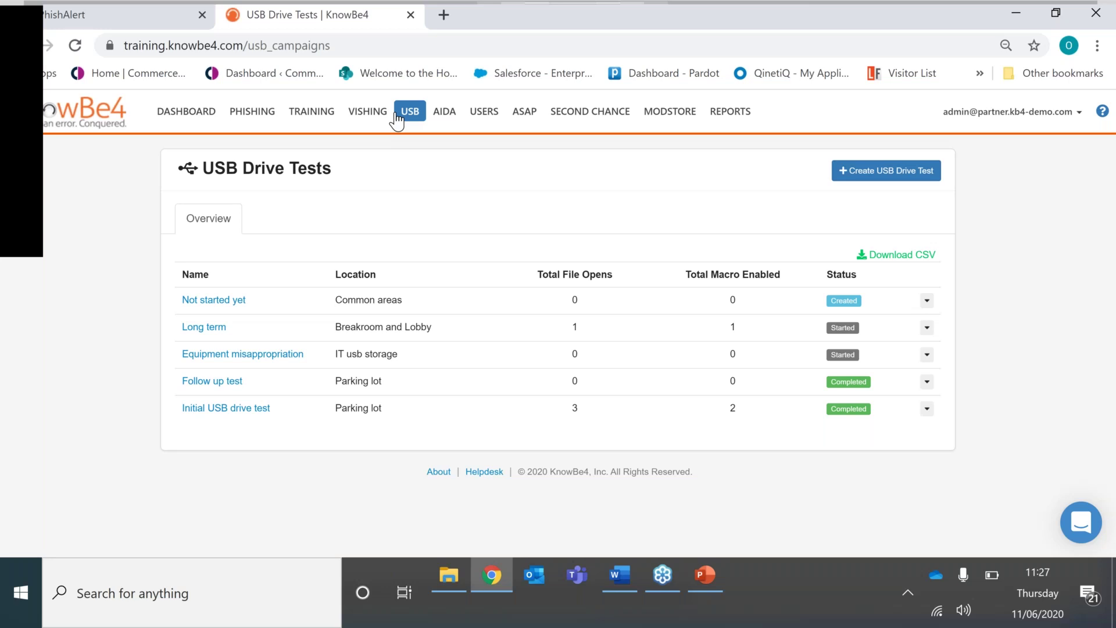
{"action": "left_click", "coordinate": [353, 112]}
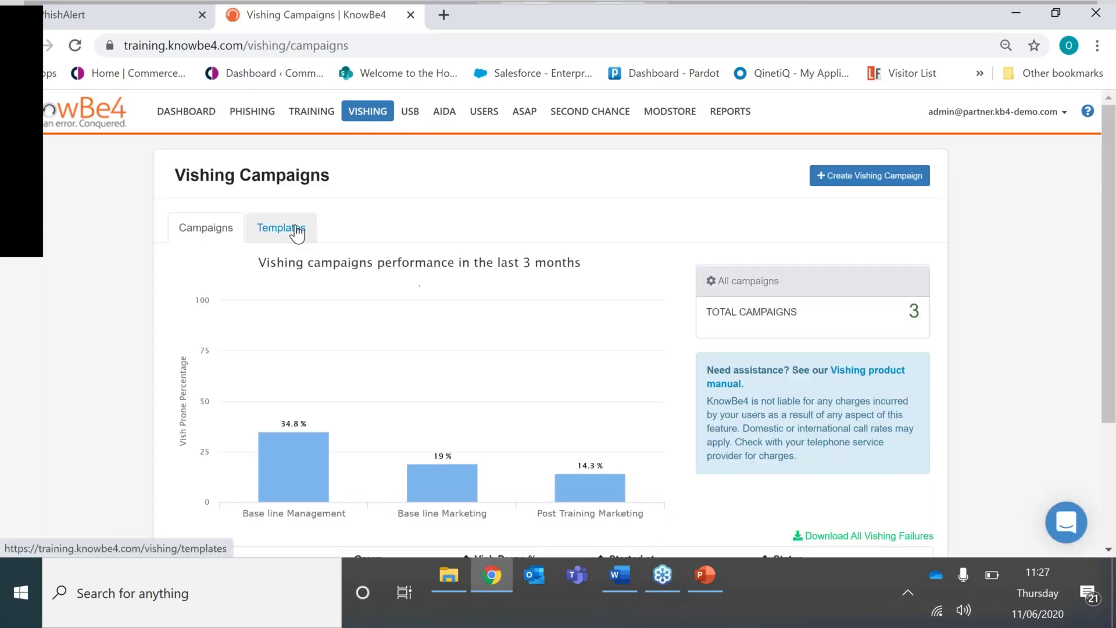
Show the system vishing templates for English, United Kingdom and preview the Revenue Office - P60 Form template.
{"action": "left_click", "coordinate": [294, 228]}
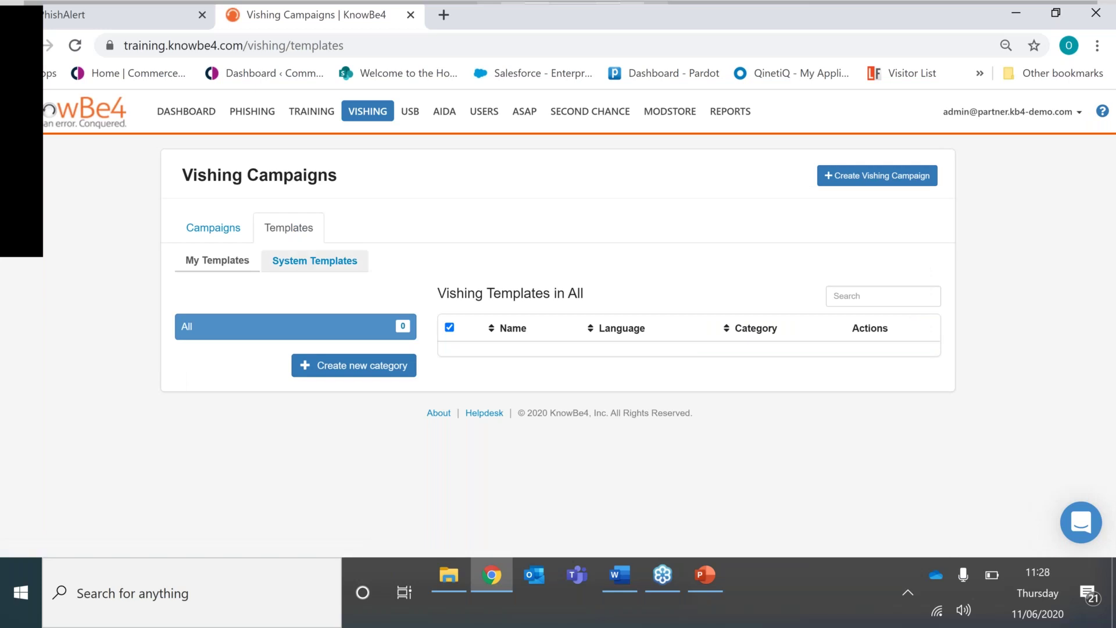
{"action": "left_click", "coordinate": [315, 261]}
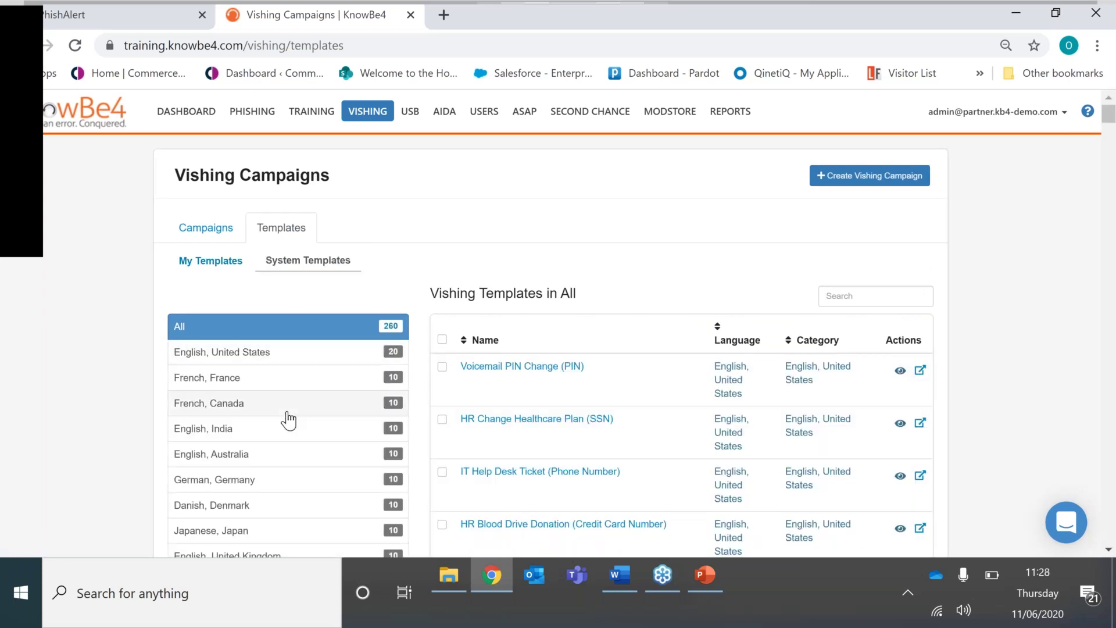
{"action": "scroll", "coordinate": [289, 420], "scroll_direction": "down", "scroll_amount": 3}
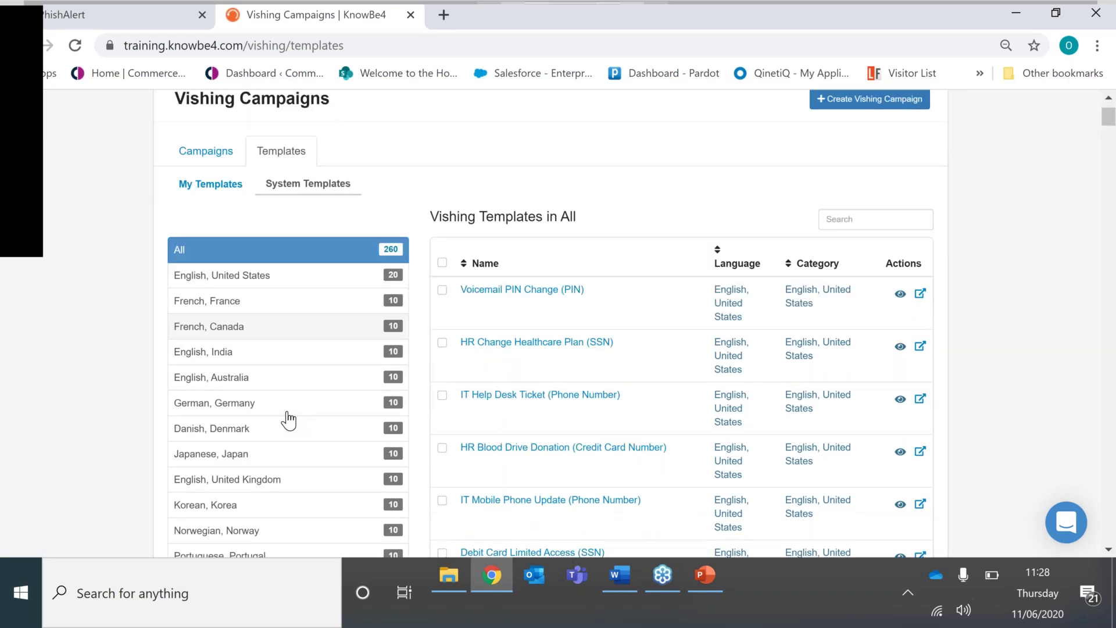
{"action": "left_click", "coordinate": [280, 418]}
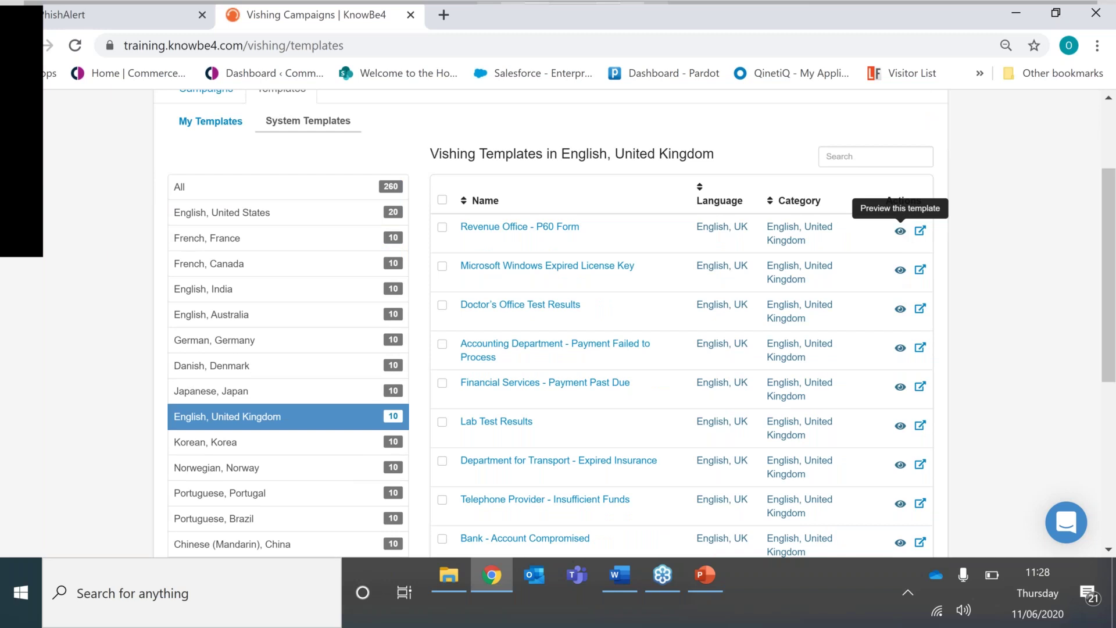
{"action": "left_click", "coordinate": [900, 231]}
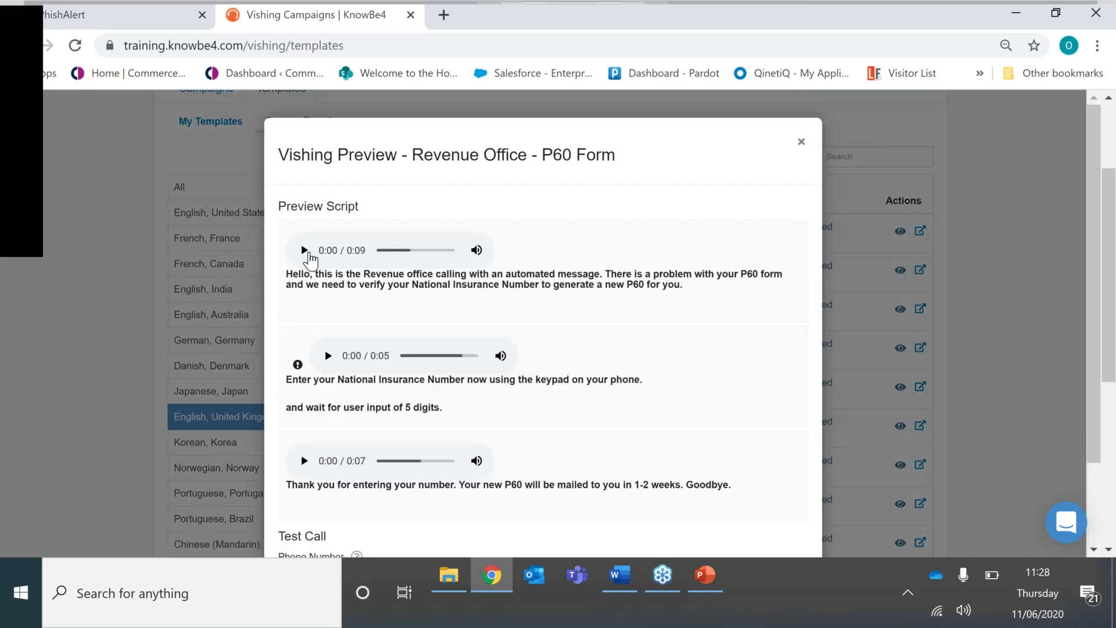
Play the opening recording of the Revenue Office - P60 Form script, close the preview, and look over the English, United Kingdom vishing templates.
{"action": "left_click", "coordinate": [304, 251]}
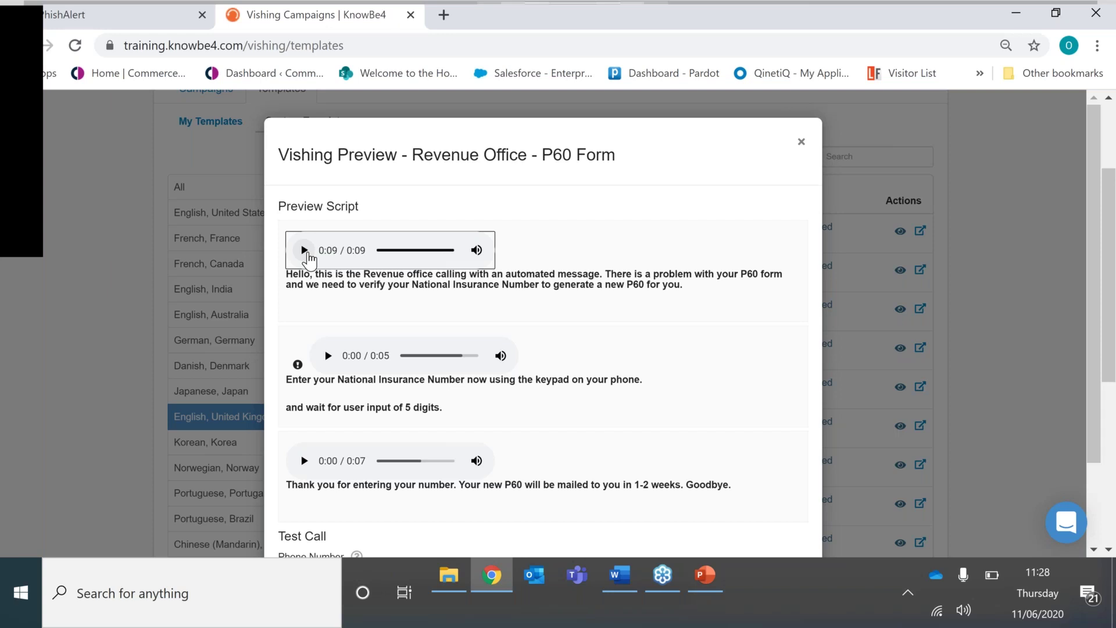
{"action": "left_click", "coordinate": [801, 145]}
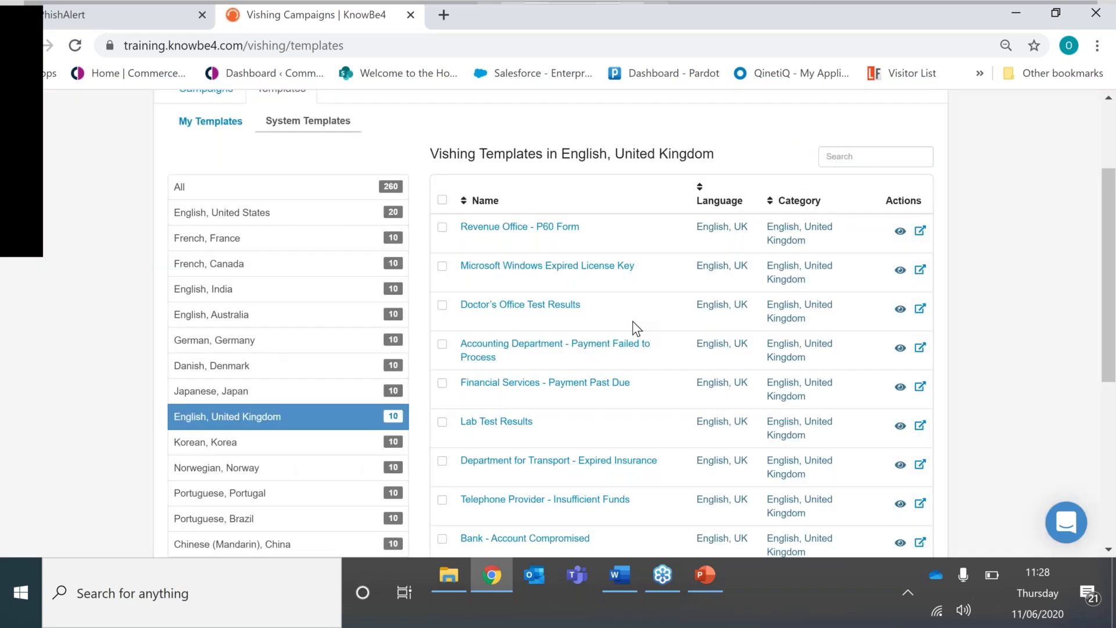
{"action": "scroll", "coordinate": [632, 321], "scroll_direction": "down", "scroll_amount": 1}
{"action": "scroll", "coordinate": [633, 321], "scroll_direction": "up", "scroll_amount": 3}
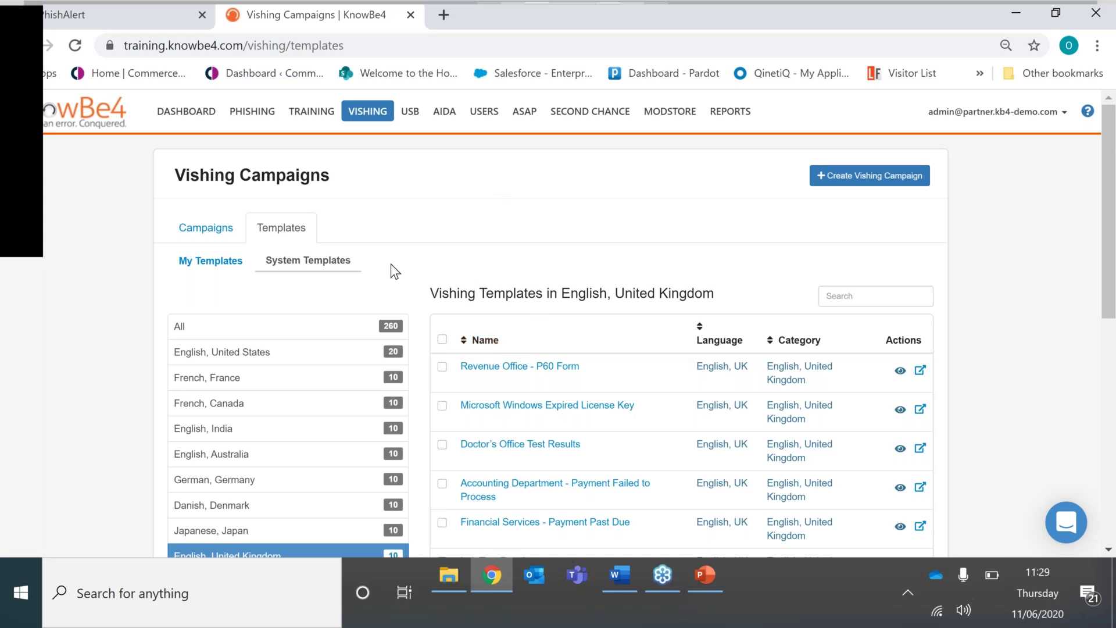
Show the phishing system email templates in the Coronavirus/COVID-19 Phishing category.
{"action": "left_click", "coordinate": [256, 113]}
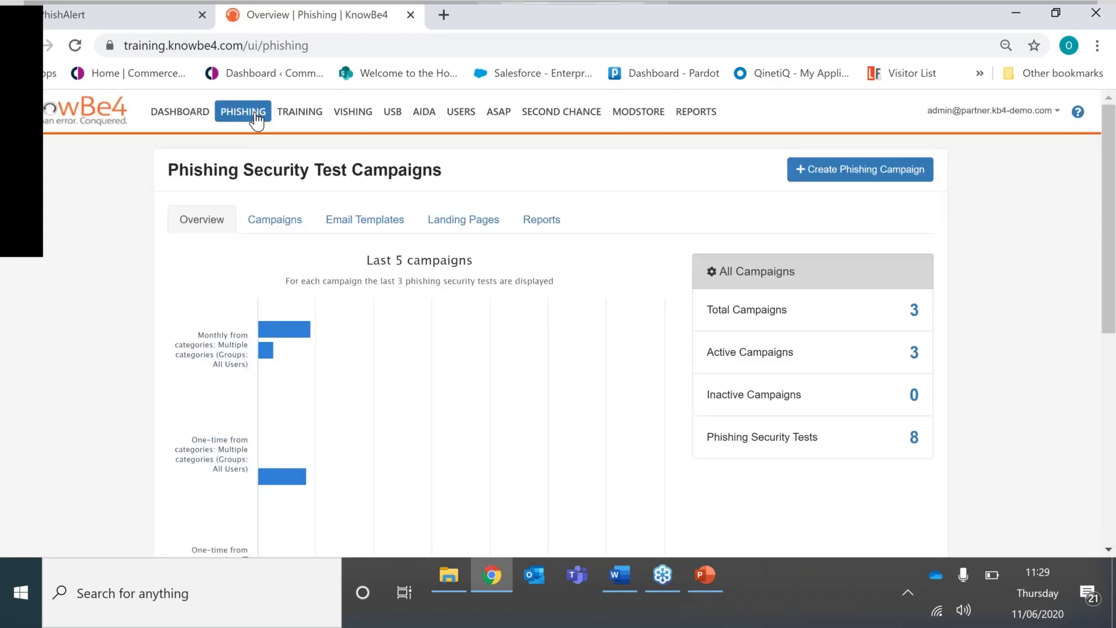
{"action": "left_click", "coordinate": [386, 222]}
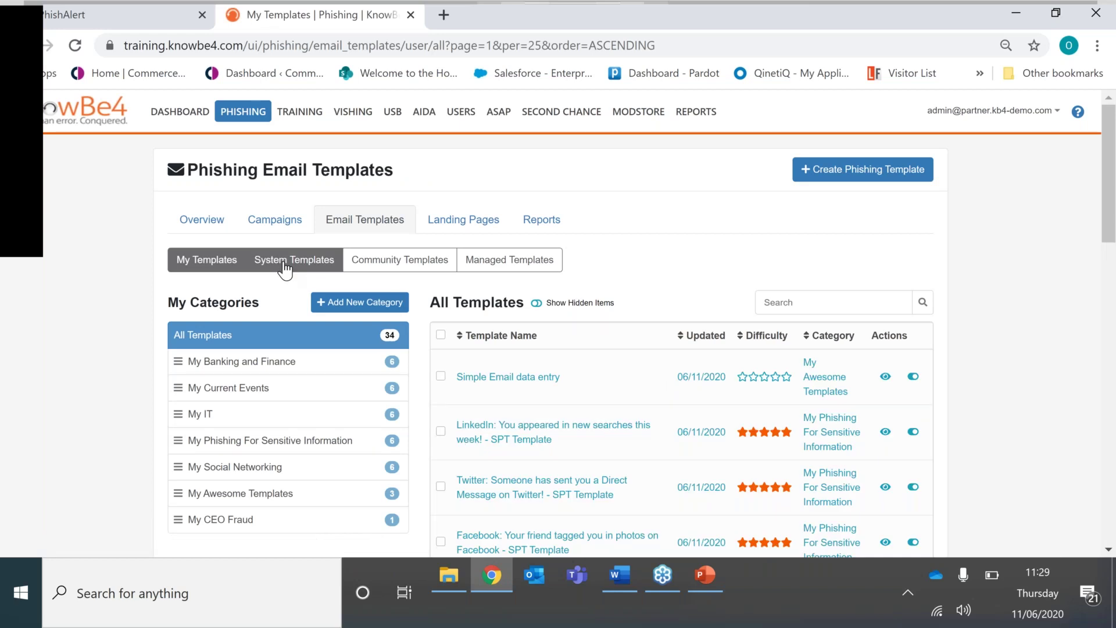
{"action": "left_click", "coordinate": [284, 267]}
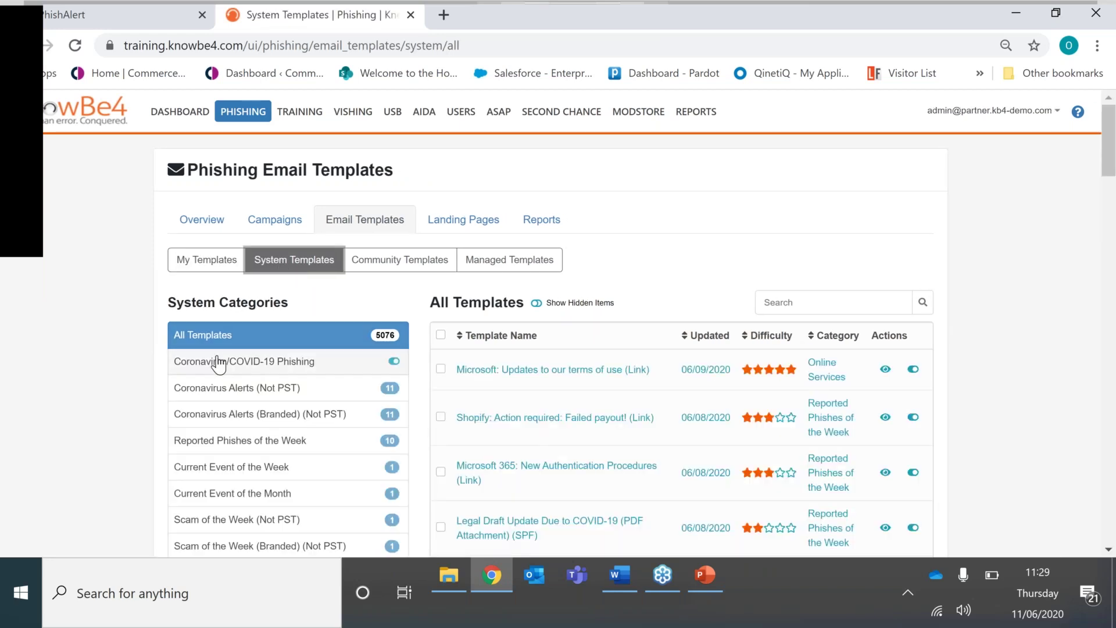
{"action": "left_click", "coordinate": [250, 363]}
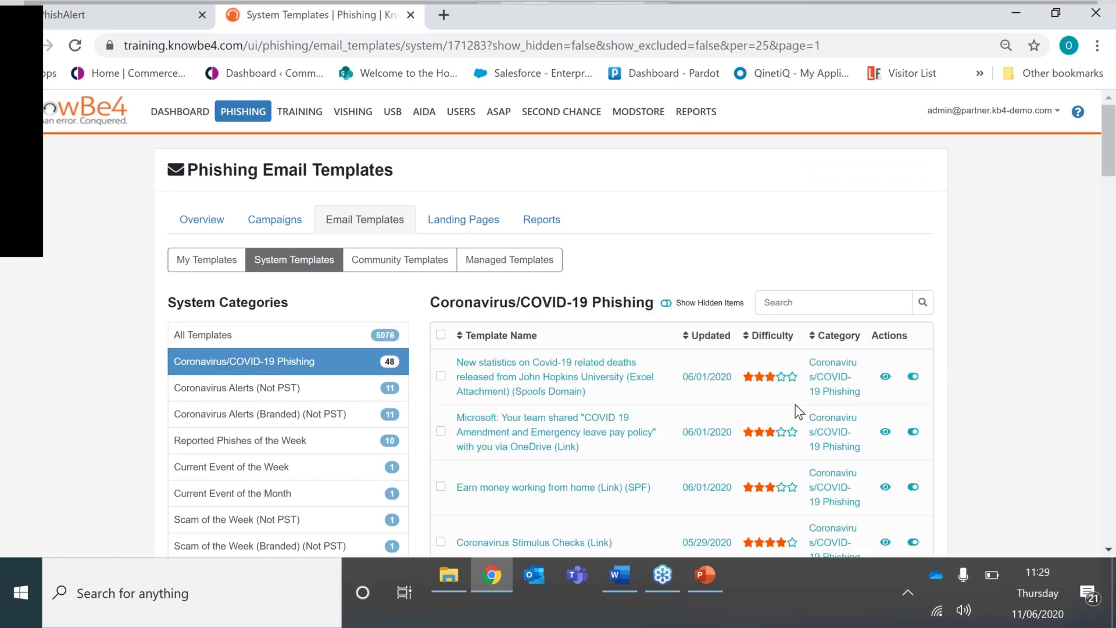
Preview the "Zoom: Your Zoom account is on hold. Sign-in today!" template and look over the email.
{"action": "scroll", "coordinate": [797, 411], "scroll_direction": "down", "scroll_amount": 3}
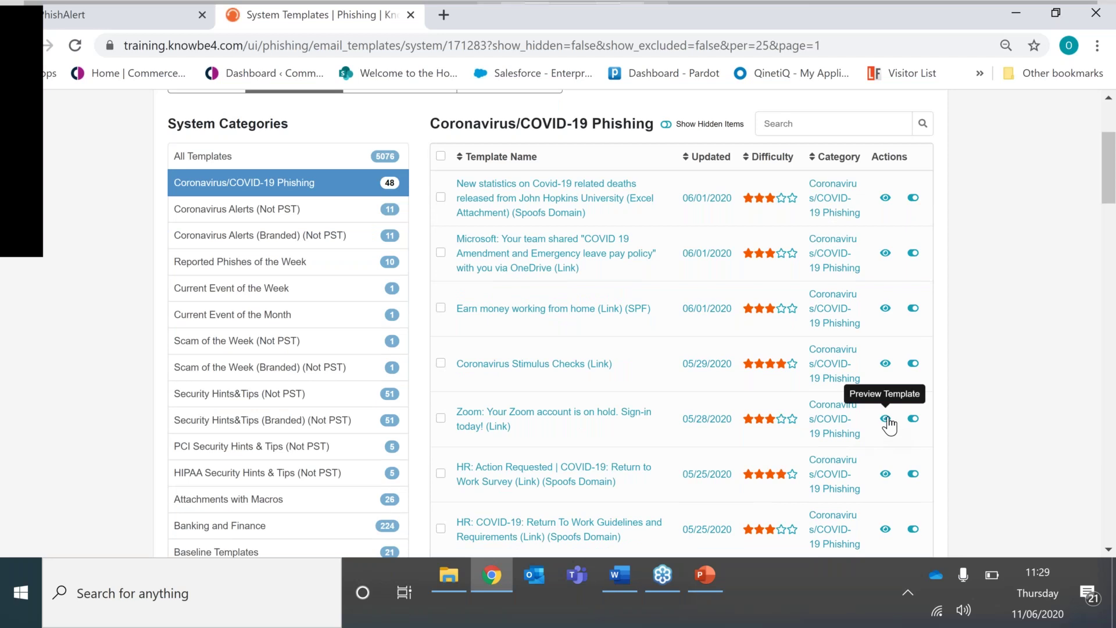
{"action": "left_click", "coordinate": [886, 419]}
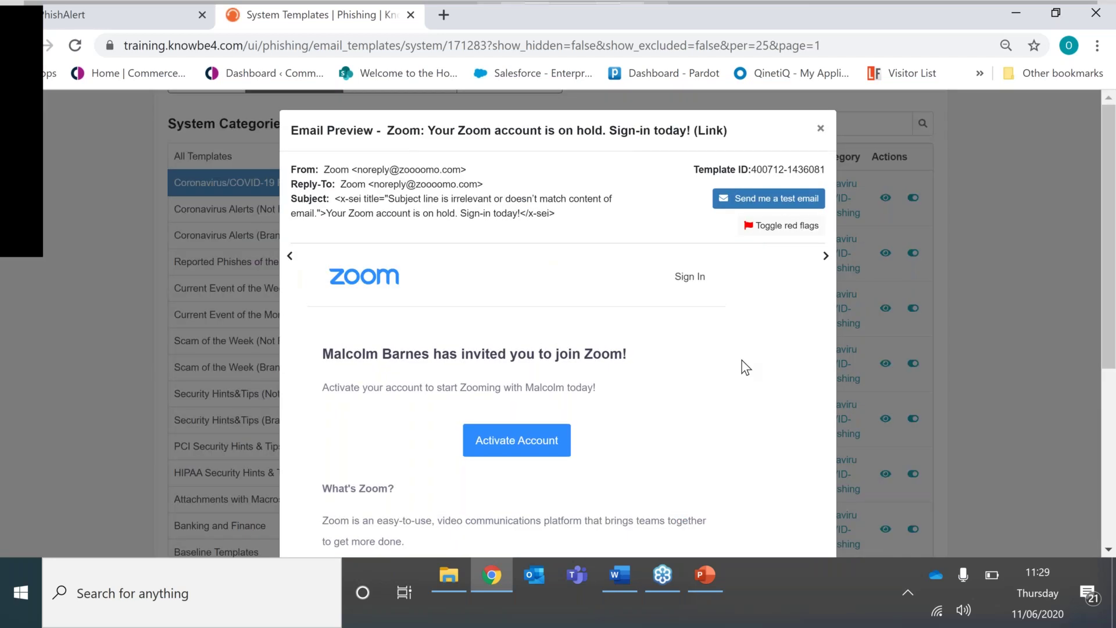
{"action": "scroll", "coordinate": [746, 367], "scroll_direction": "down", "scroll_amount": 1}
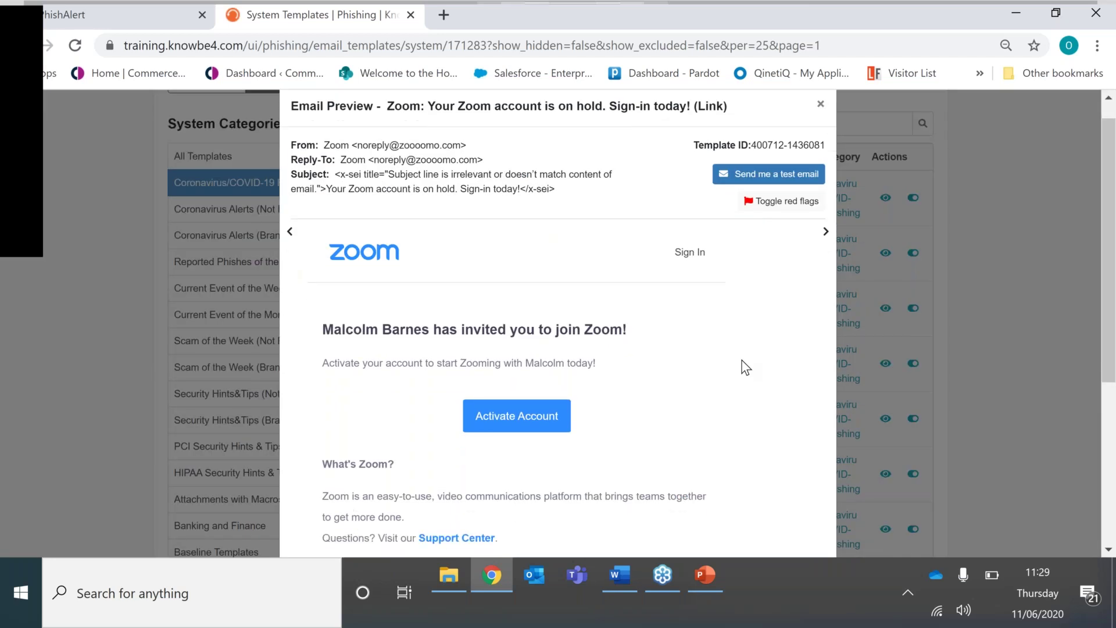
{"action": "scroll", "coordinate": [746, 368], "scroll_direction": "up", "scroll_amount": 1}
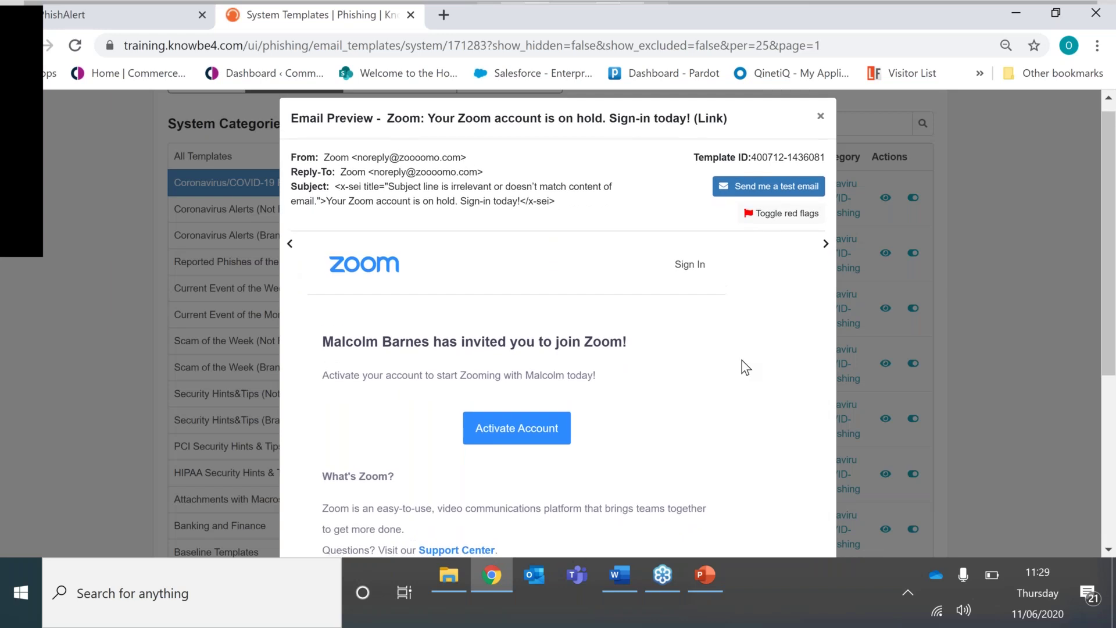
{"action": "scroll", "coordinate": [746, 367], "scroll_direction": "down", "scroll_amount": 1}
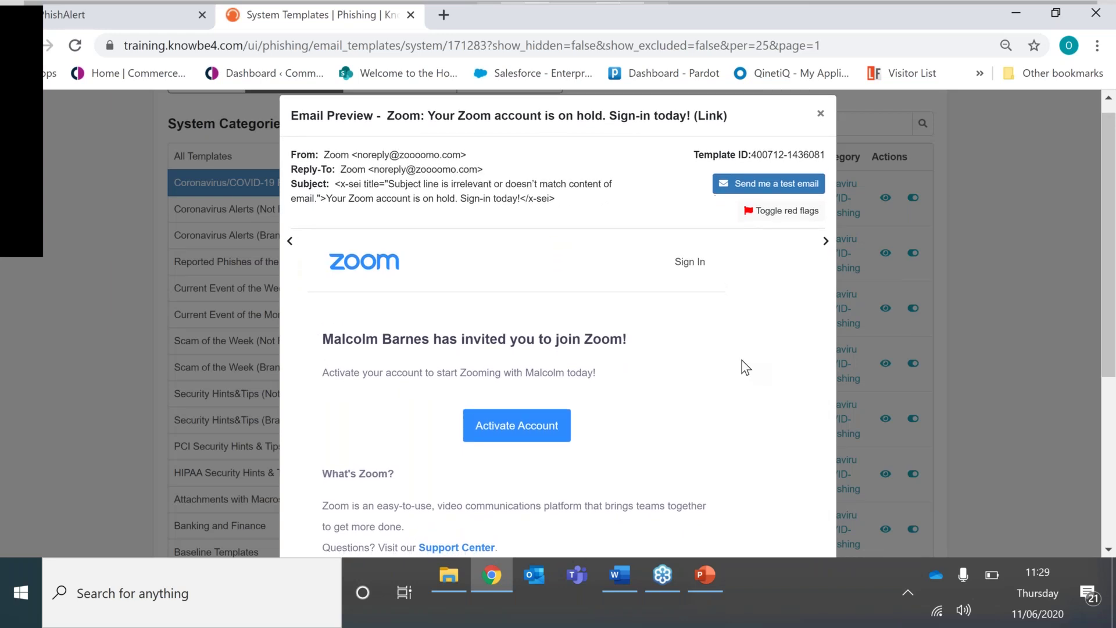
{"action": "scroll", "coordinate": [746, 367], "scroll_direction": "down", "scroll_amount": 1}
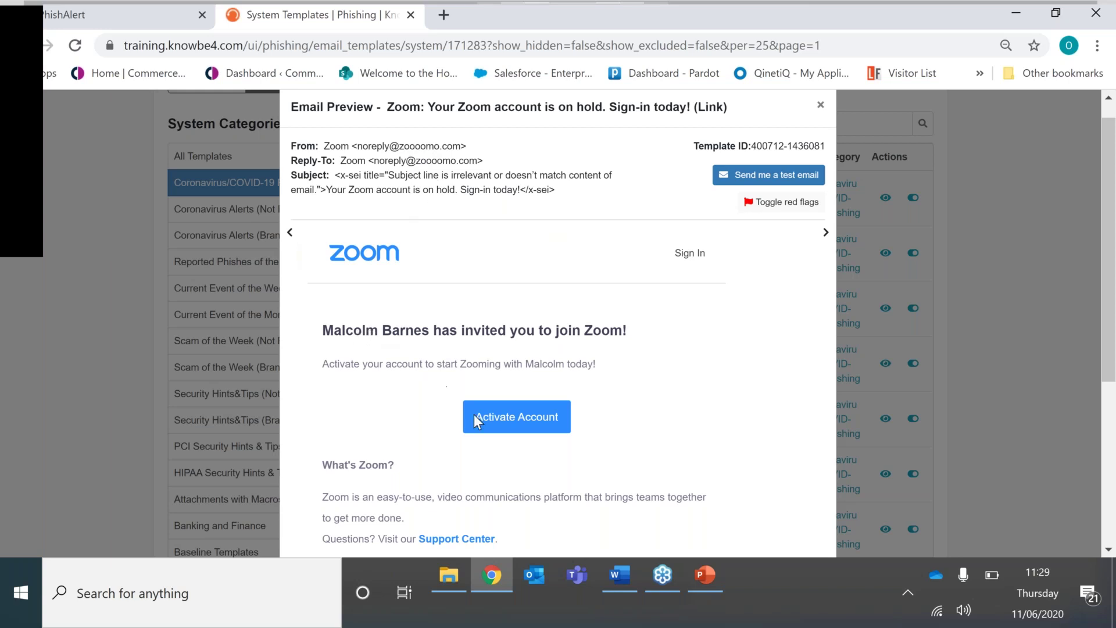
Follow the Activate Account link in the Zoom email, read through the simulated phishing landing page, and close it.
{"action": "left_click", "coordinate": [528, 425]}
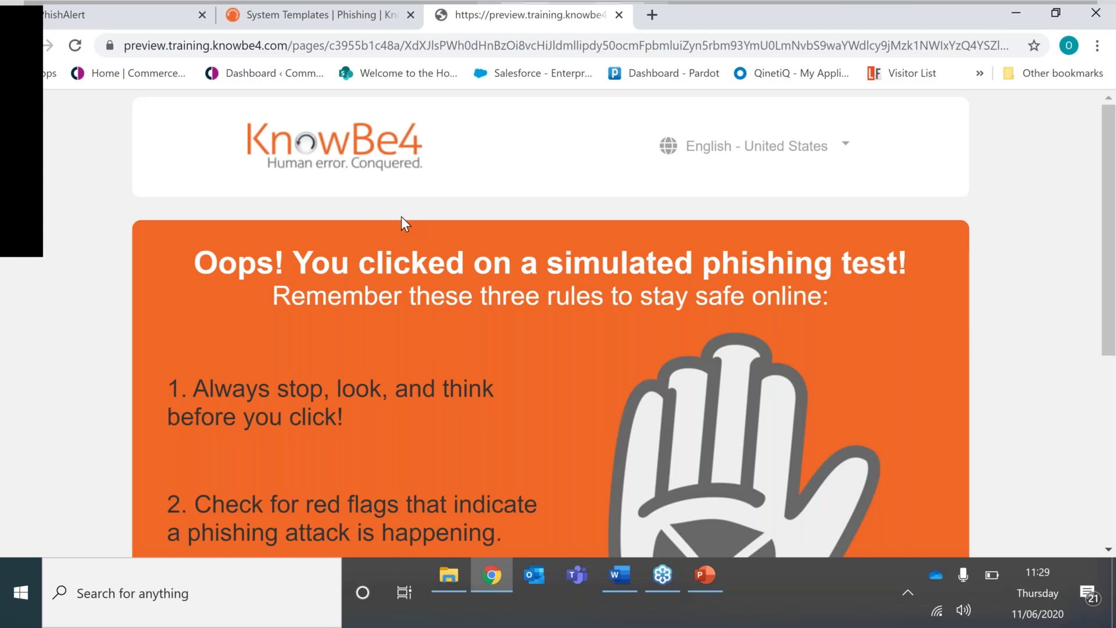
{"action": "scroll", "coordinate": [401, 217], "scroll_direction": "down", "scroll_amount": 3}
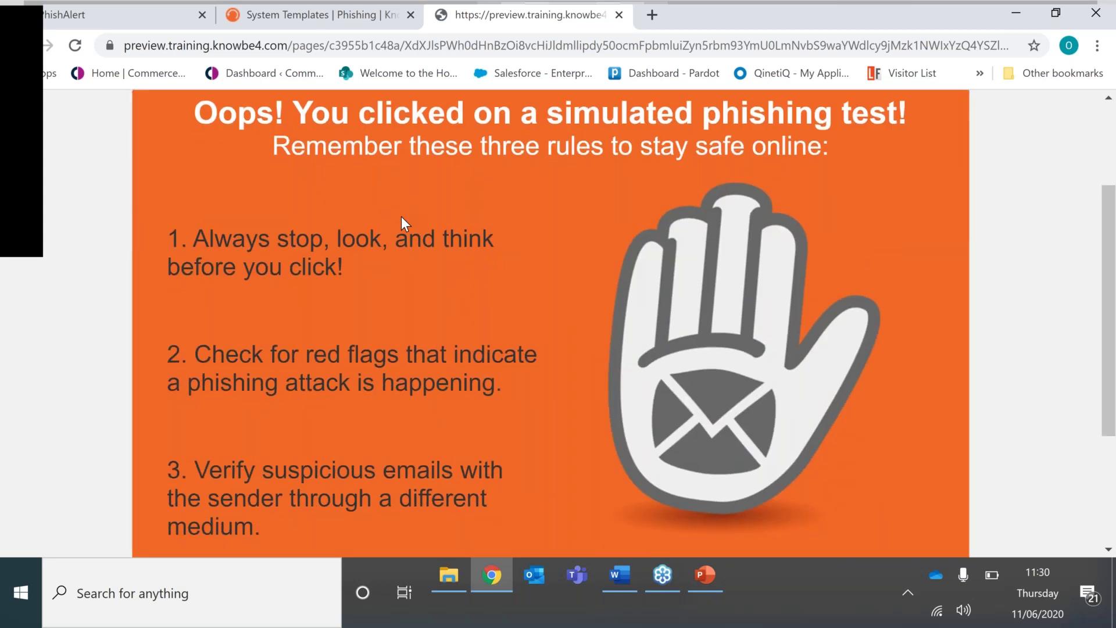
{"action": "scroll", "coordinate": [402, 216], "scroll_direction": "down", "scroll_amount": 1}
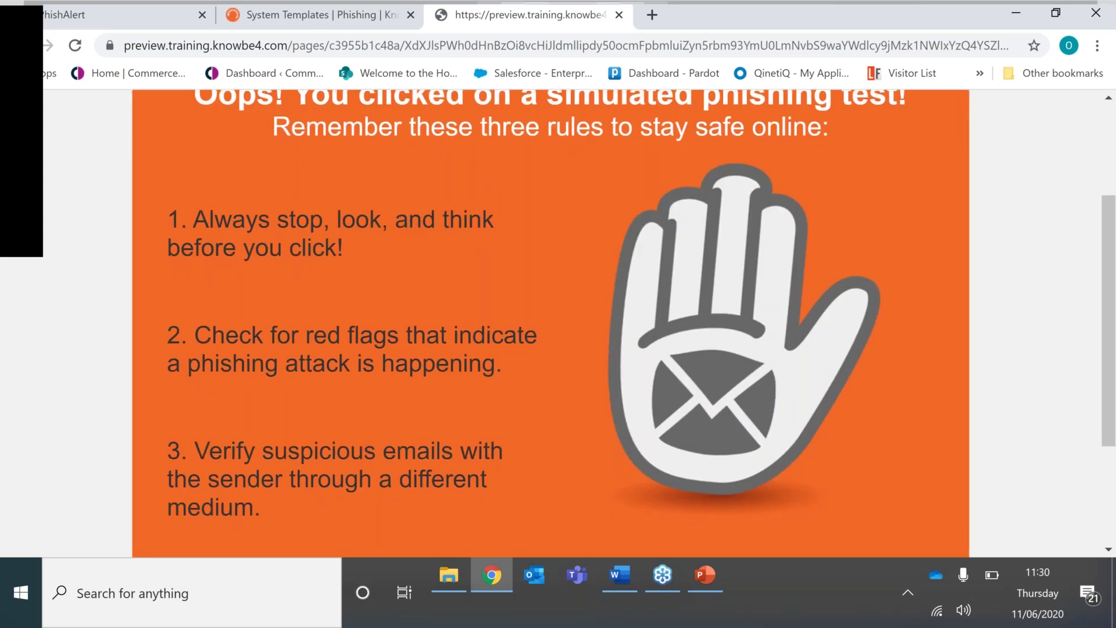
{"action": "scroll", "coordinate": [401, 324], "scroll_direction": "down", "scroll_amount": 2}
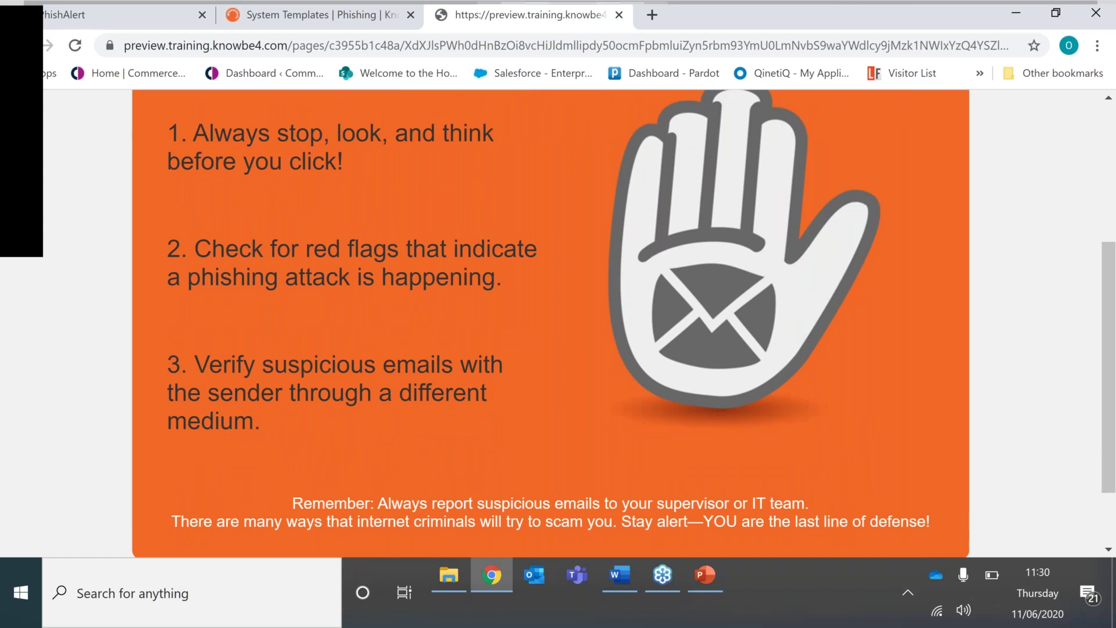
{"action": "scroll", "coordinate": [550, 323], "scroll_direction": "up", "scroll_amount": 4}
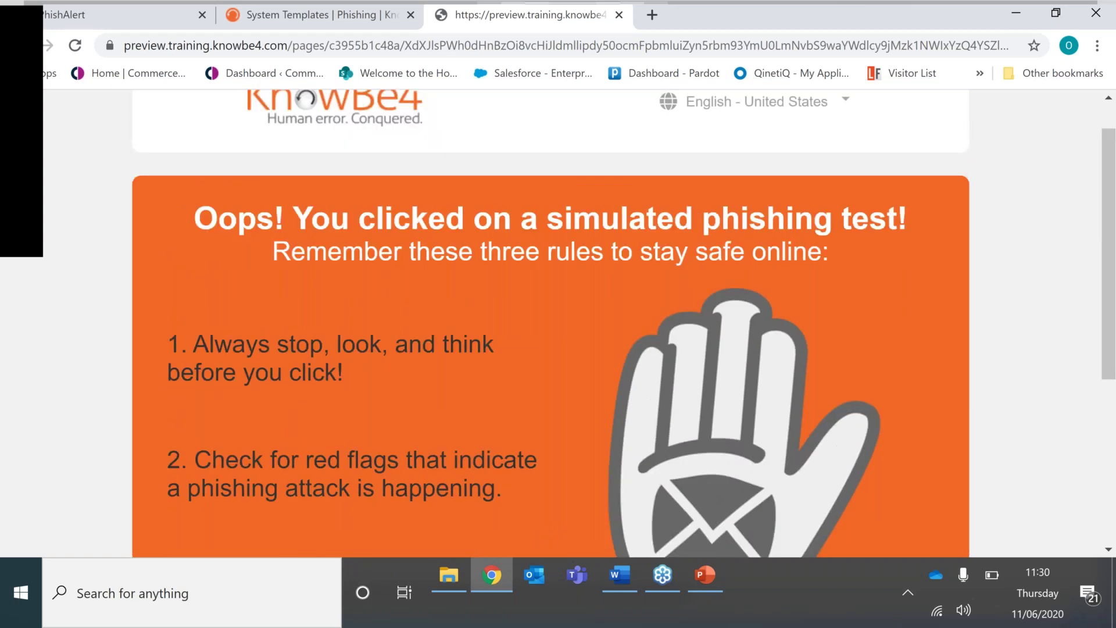
{"action": "scroll", "coordinate": [270, 183], "scroll_direction": "up", "scroll_amount": 1}
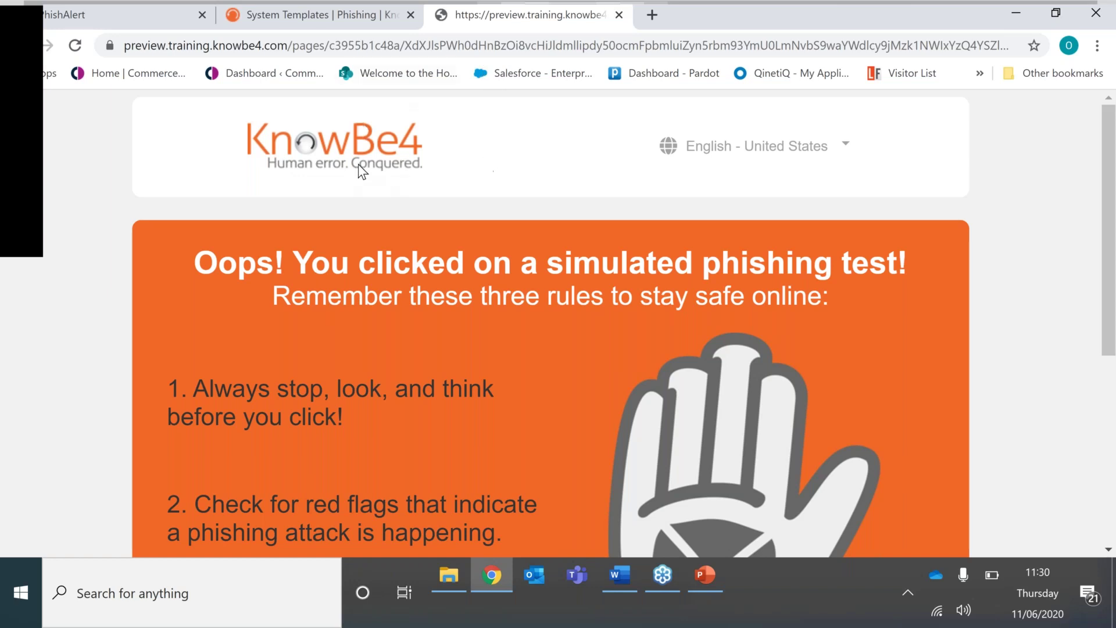
{"action": "left_click", "coordinate": [618, 15]}
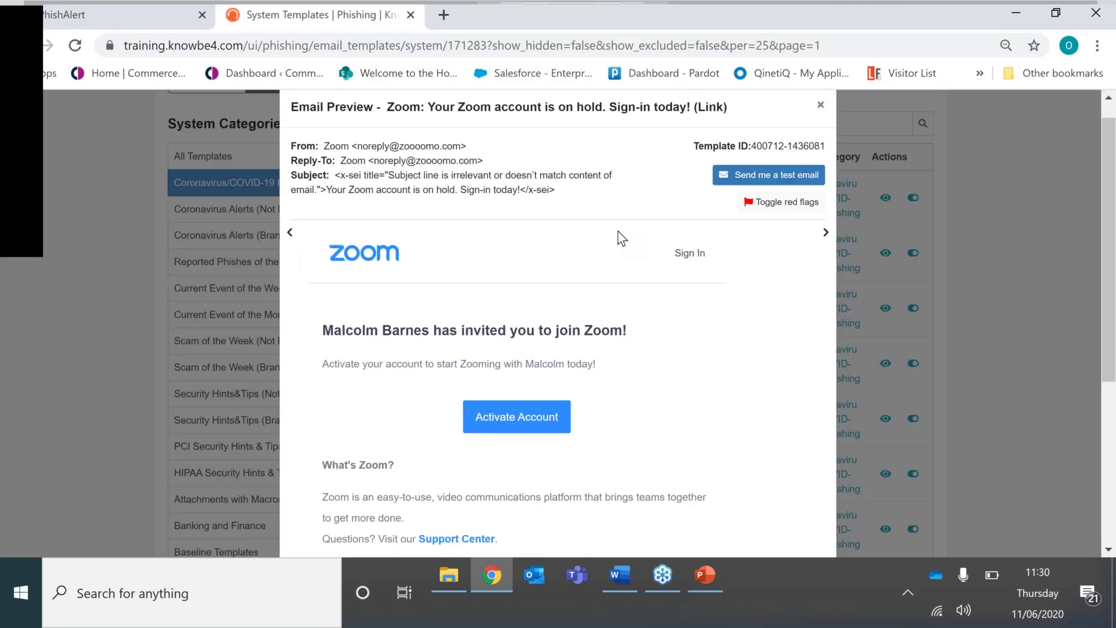
Look over the Zoom email once more and close its preview.
{"action": "scroll", "coordinate": [690, 237], "scroll_direction": "down", "scroll_amount": 1}
{"action": "scroll", "coordinate": [756, 192], "scroll_direction": "up", "scroll_amount": 2}
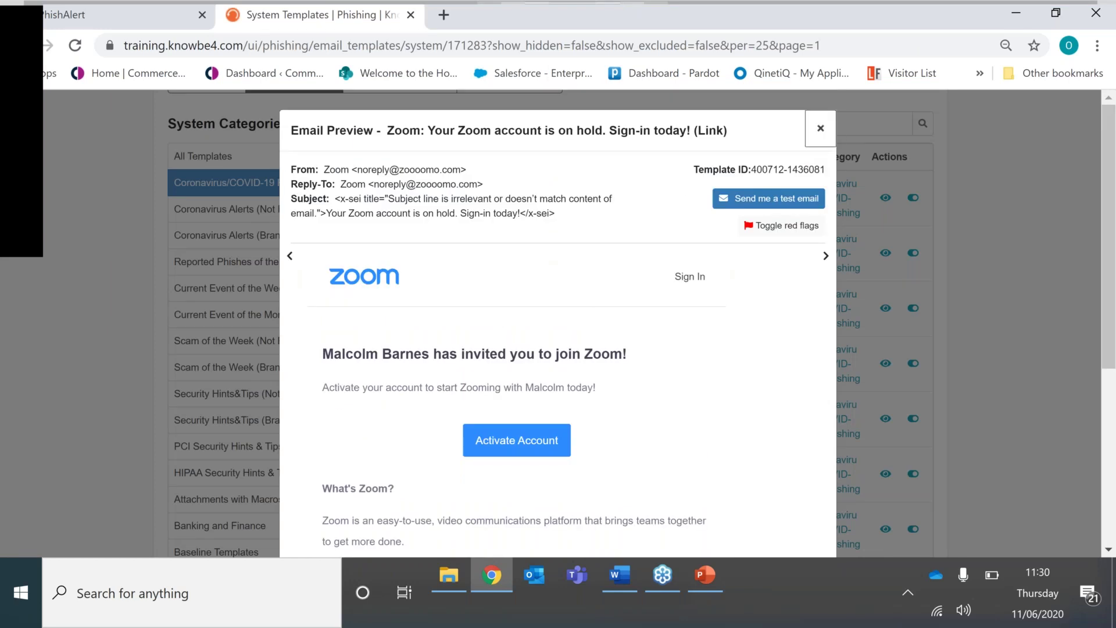
{"action": "left_click", "coordinate": [820, 128]}
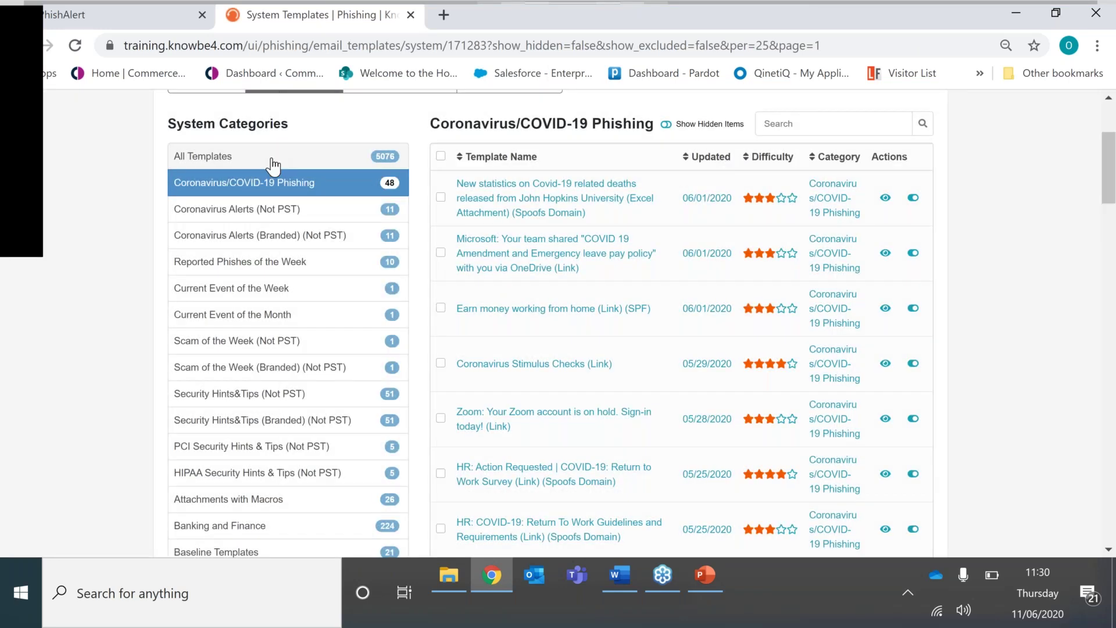
Switch the system categories to All Templates and search them for "office 365".
{"action": "left_click", "coordinate": [272, 158]}
{"action": "left_click", "coordinate": [822, 309]}
{"action": "type", "text": "offic3 365"}
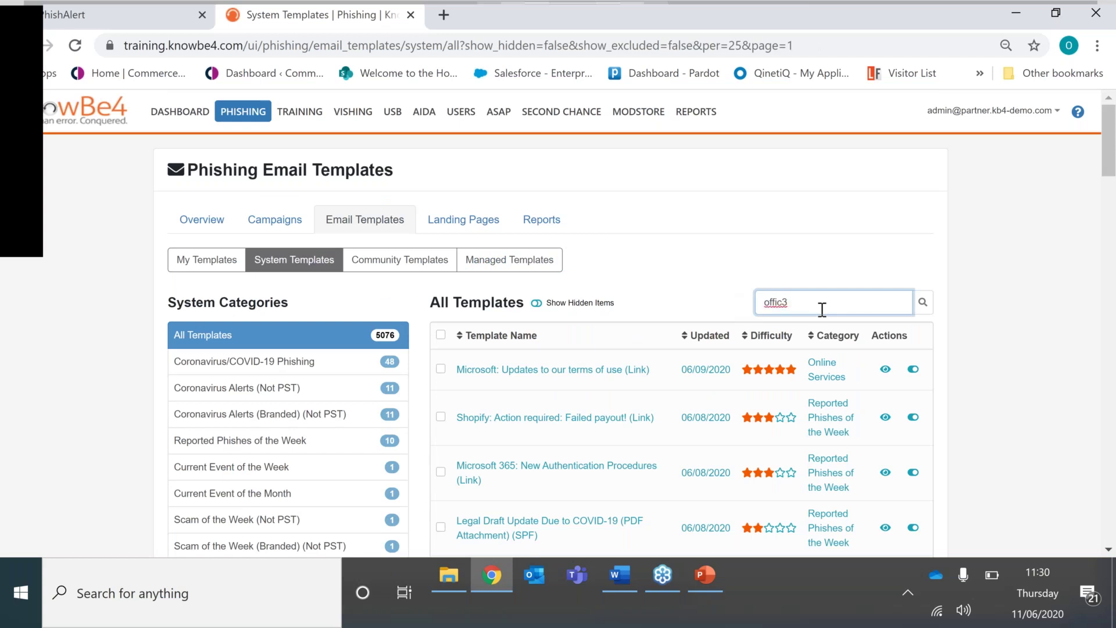
{"action": "left_click", "coordinate": [783, 301]}
{"action": "type", "text": "e"}
{"action": "key", "text": "Delete"}
{"action": "key", "text": "Delete"}
{"action": "key", "text": "Return"}
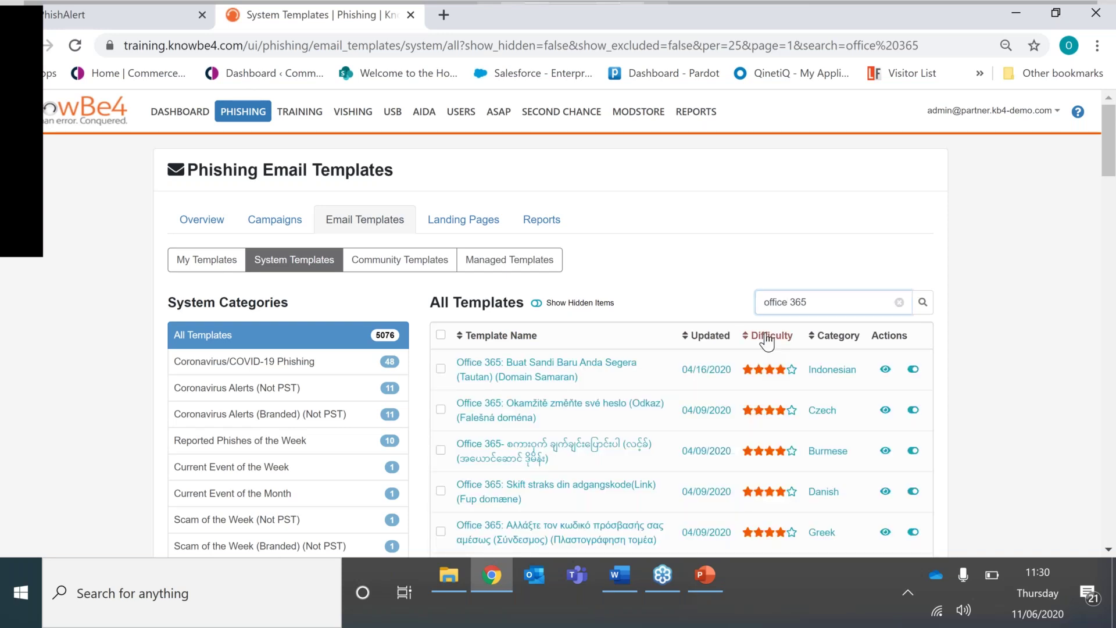
Sort the Office 365 templates by difficulty, hardest first, and briefly preview the Office 365 Training by Microsoft template.
{"action": "left_click", "coordinate": [768, 339]}
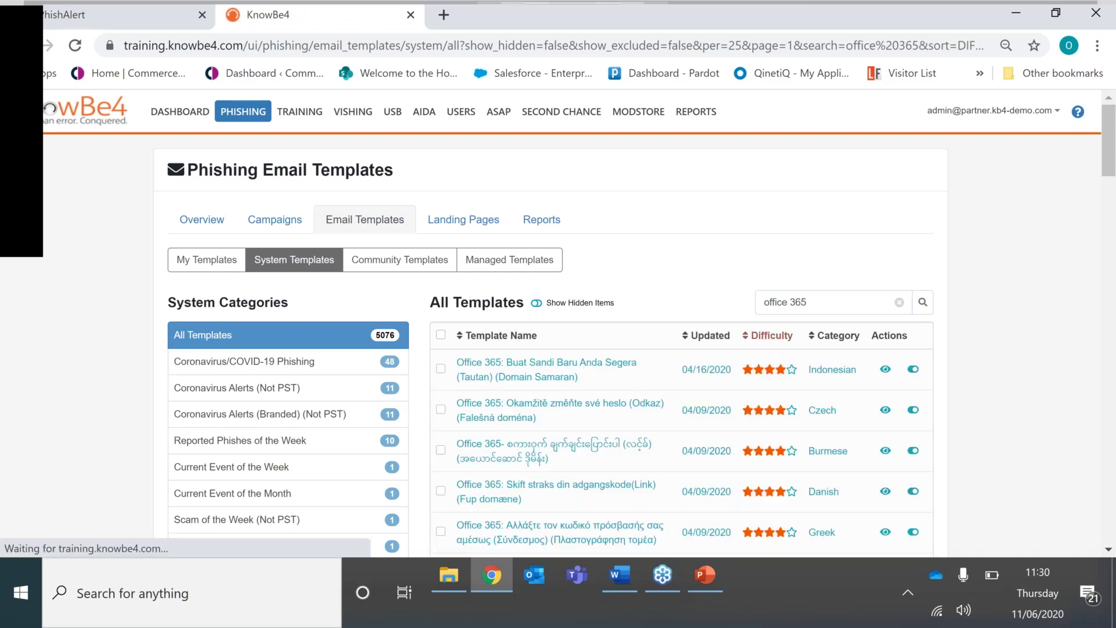
{"action": "left_click", "coordinate": [784, 342]}
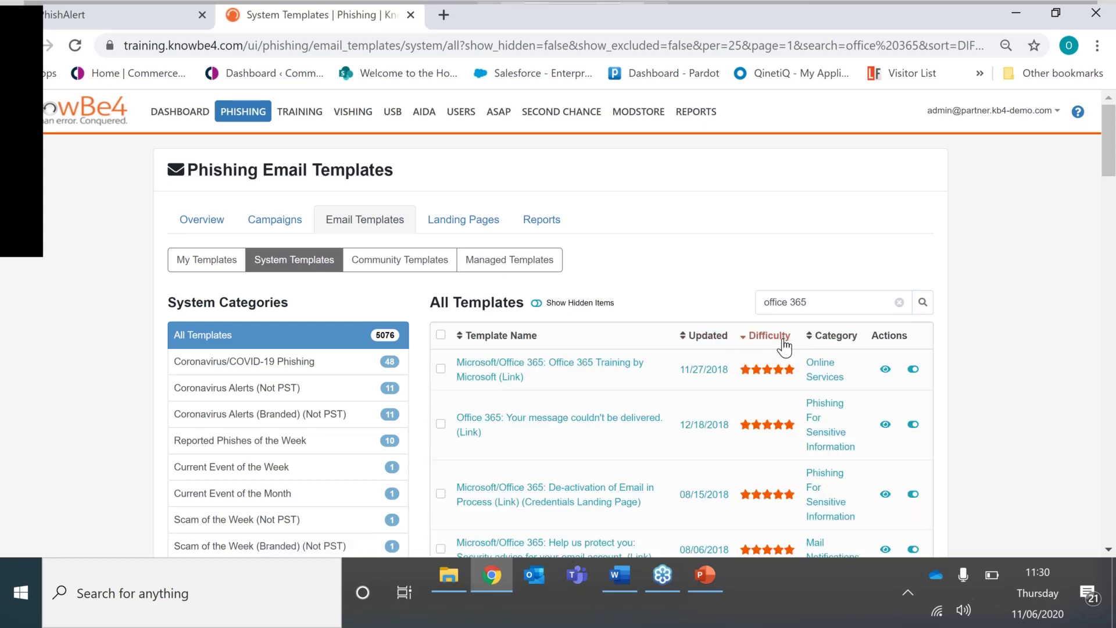
{"action": "left_click", "coordinate": [885, 370]}
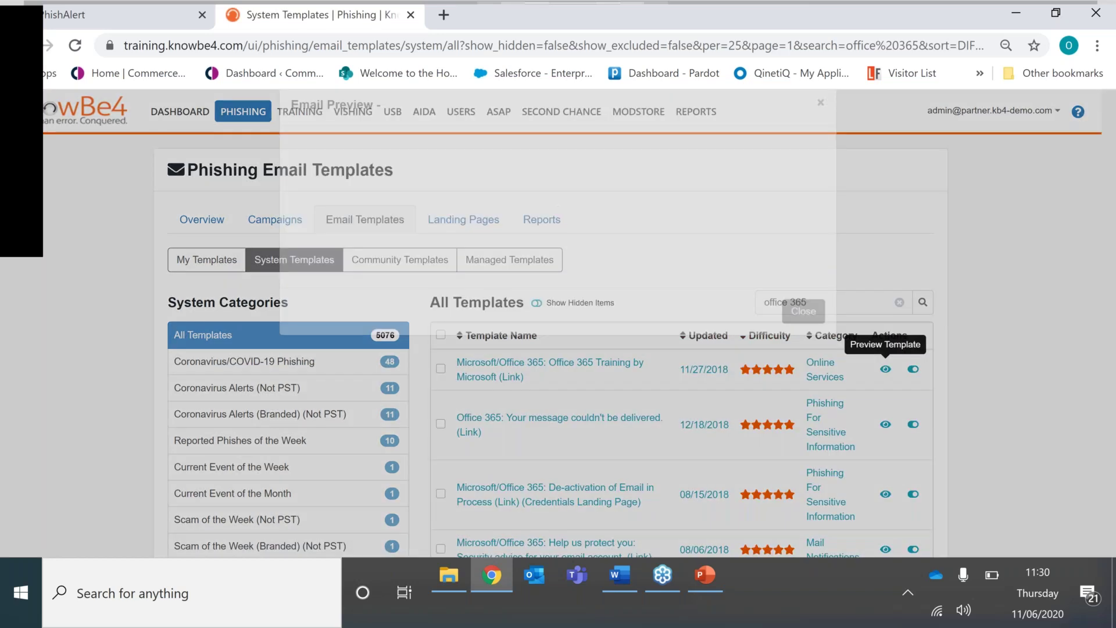
{"action": "left_click", "coordinate": [821, 130]}
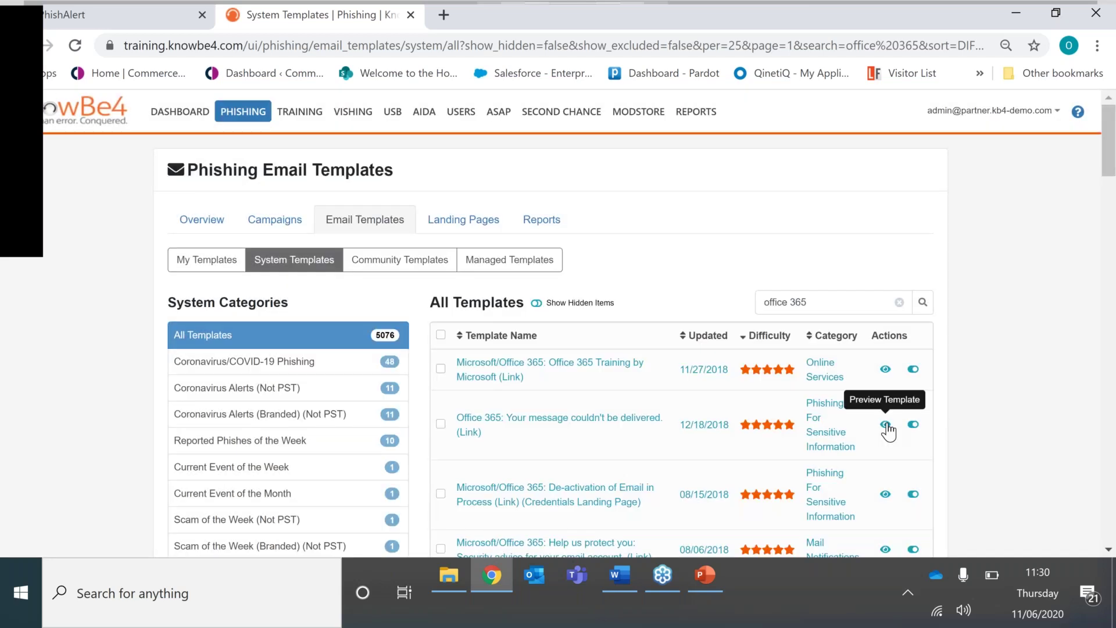
Preview the "Office 365: Your message couldn't be delivered." template, cancelling the certificate selection, and open the email's landing page.
{"action": "left_click", "coordinate": [886, 425]}
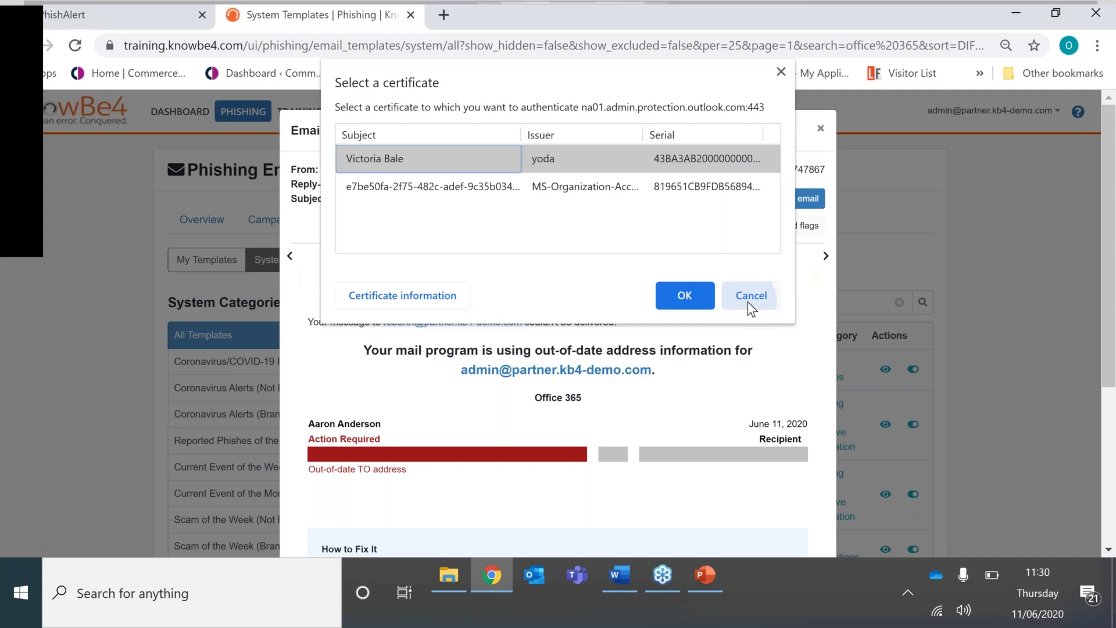
{"action": "left_click", "coordinate": [750, 296]}
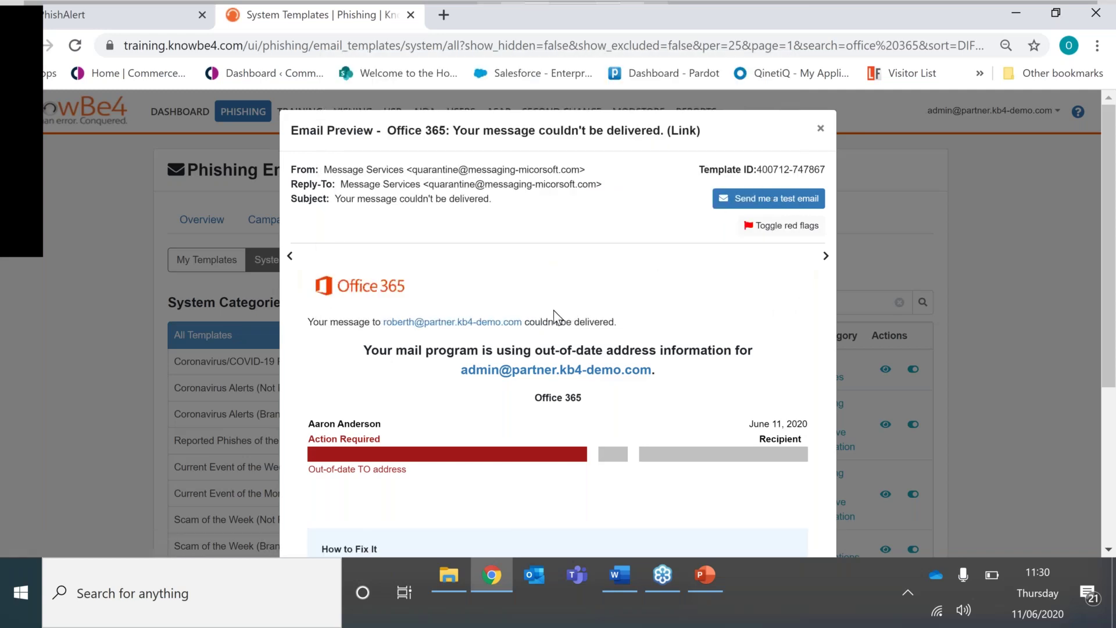
{"action": "scroll", "coordinate": [553, 309], "scroll_direction": "down", "scroll_amount": 3}
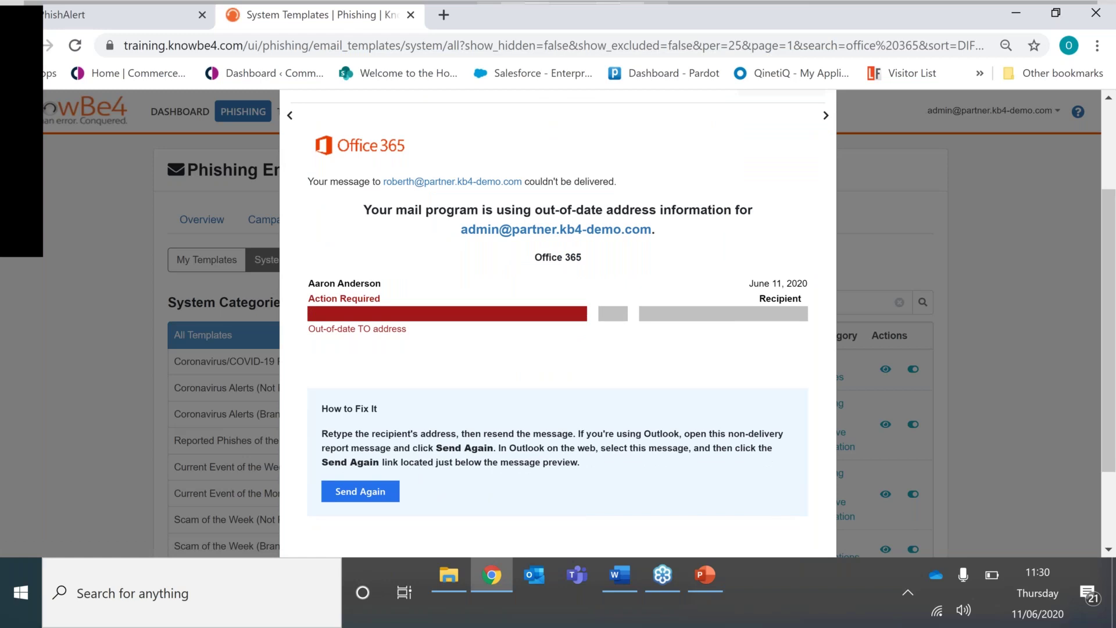
{"action": "left_click", "coordinate": [528, 364]}
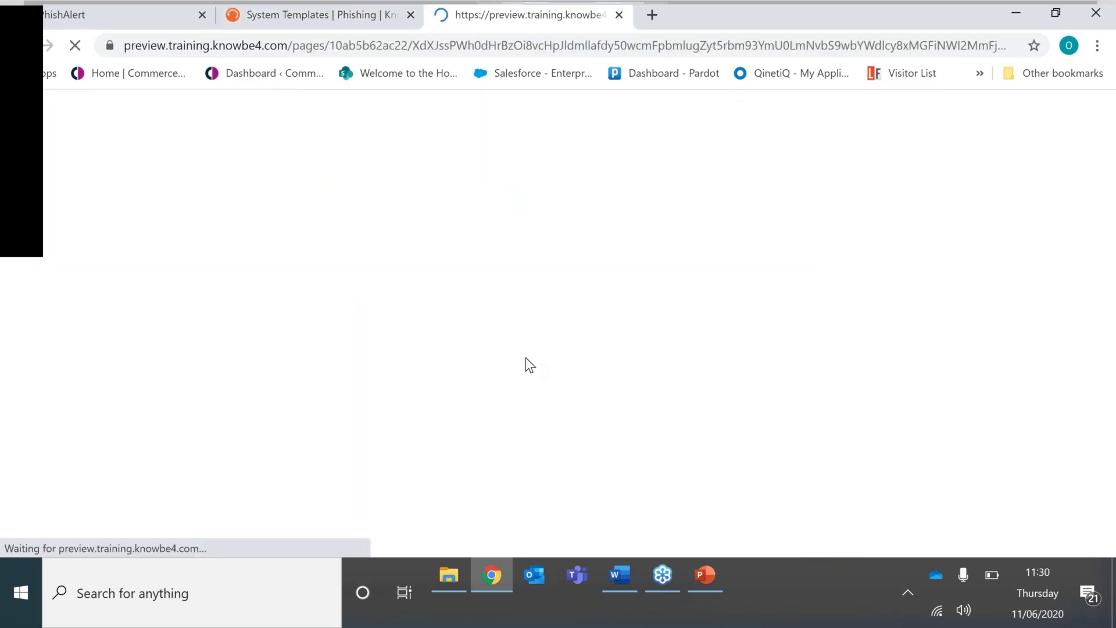